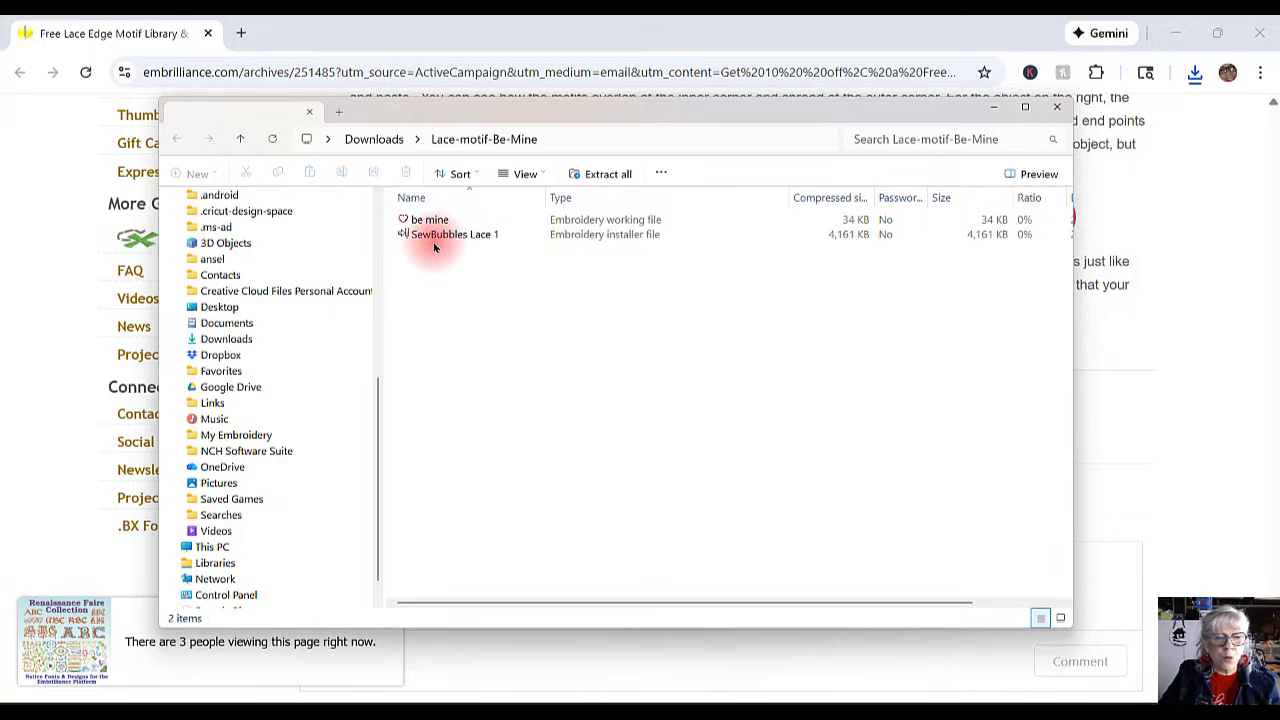
Step: Extract the Lace-motif-Be-Mine zip archive into its default folder in Downloads
{"action": "left_click_drag", "start_coordinate": [449, 240], "coordinate": [619, 236]}
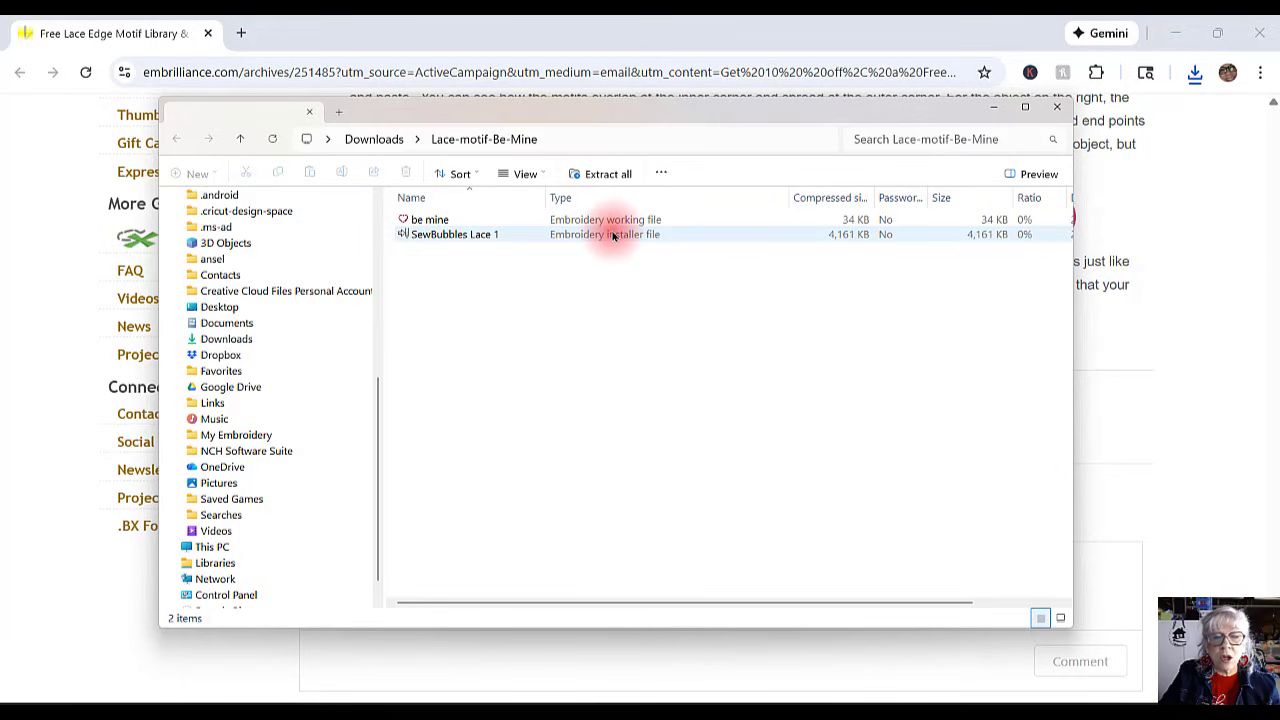
{"action": "left_click", "coordinate": [630, 176]}
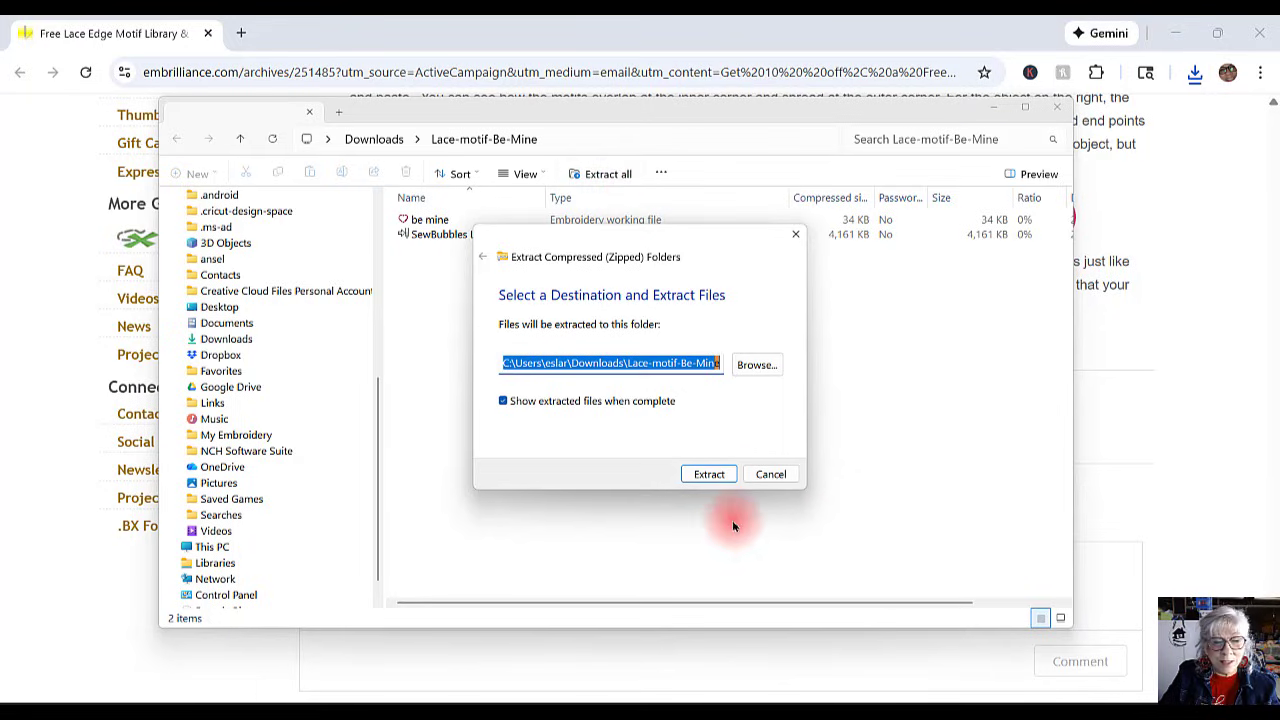
{"action": "left_click", "coordinate": [710, 475]}
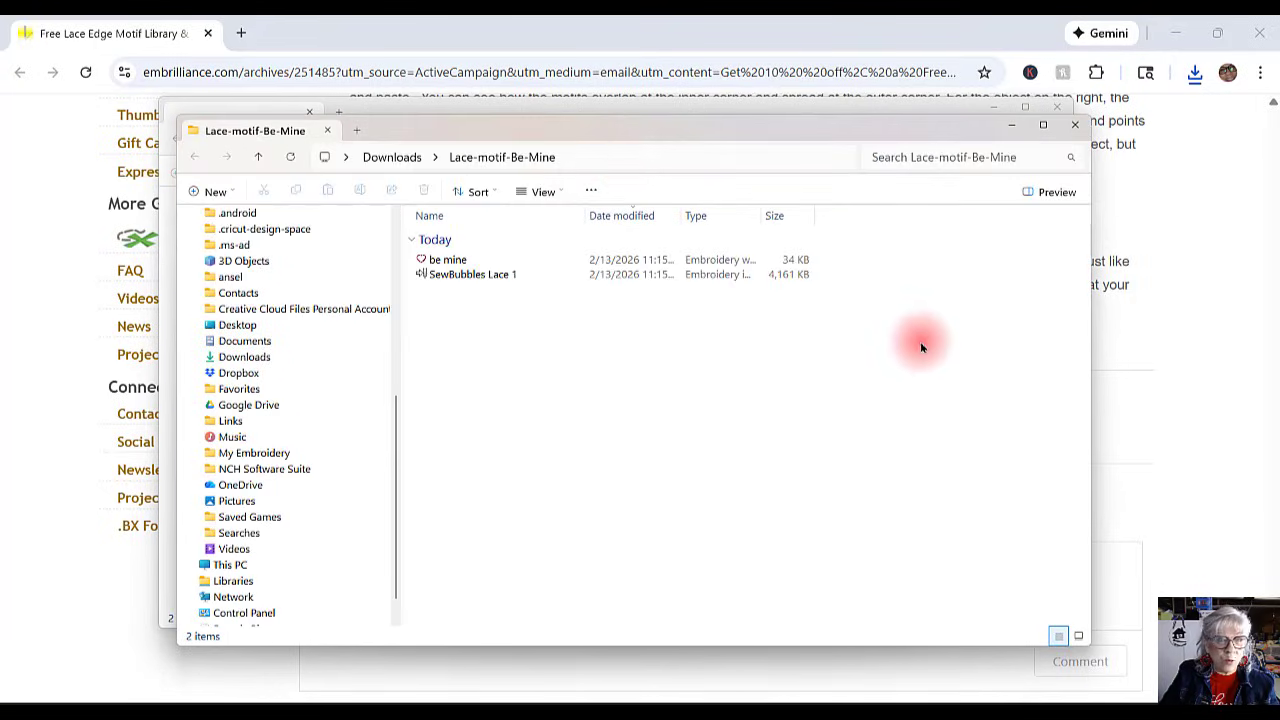
Step: Install the SewBubbles Lace 1 embroidery installer file from the extracted folder and acknowledge the installation
{"action": "left_click", "coordinate": [480, 278]}
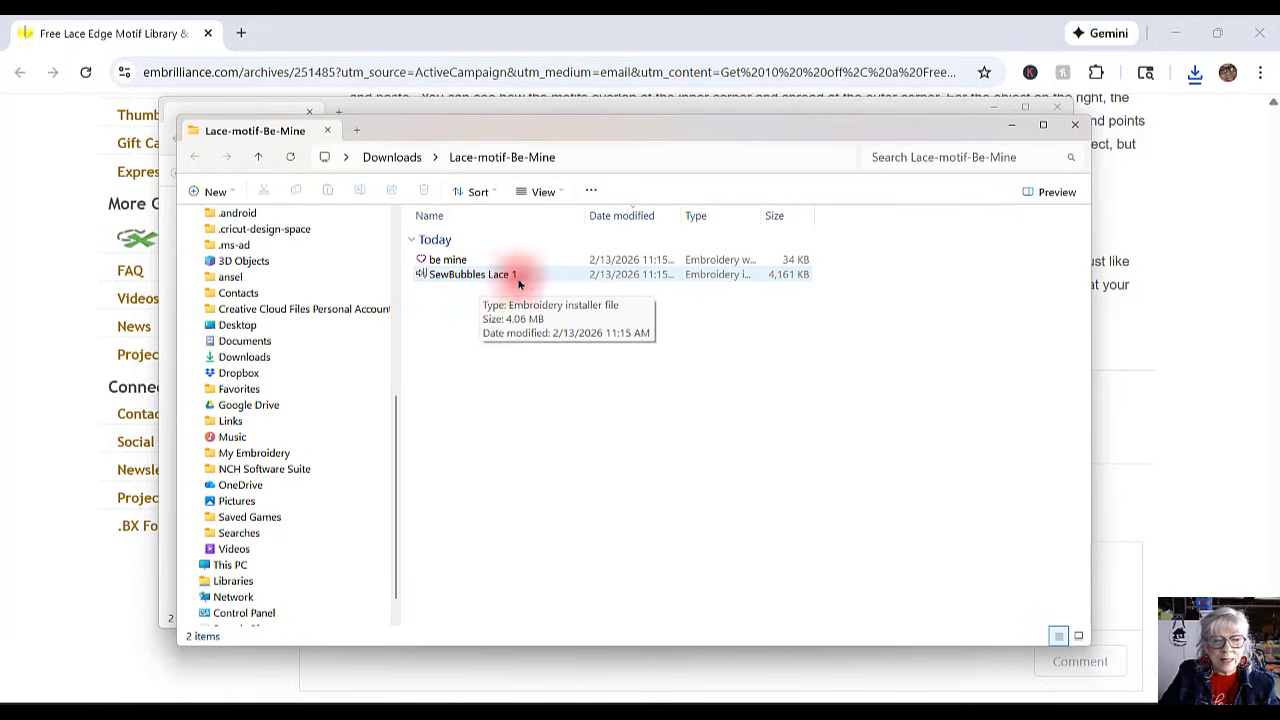
{"action": "left_click", "coordinate": [487, 276]}
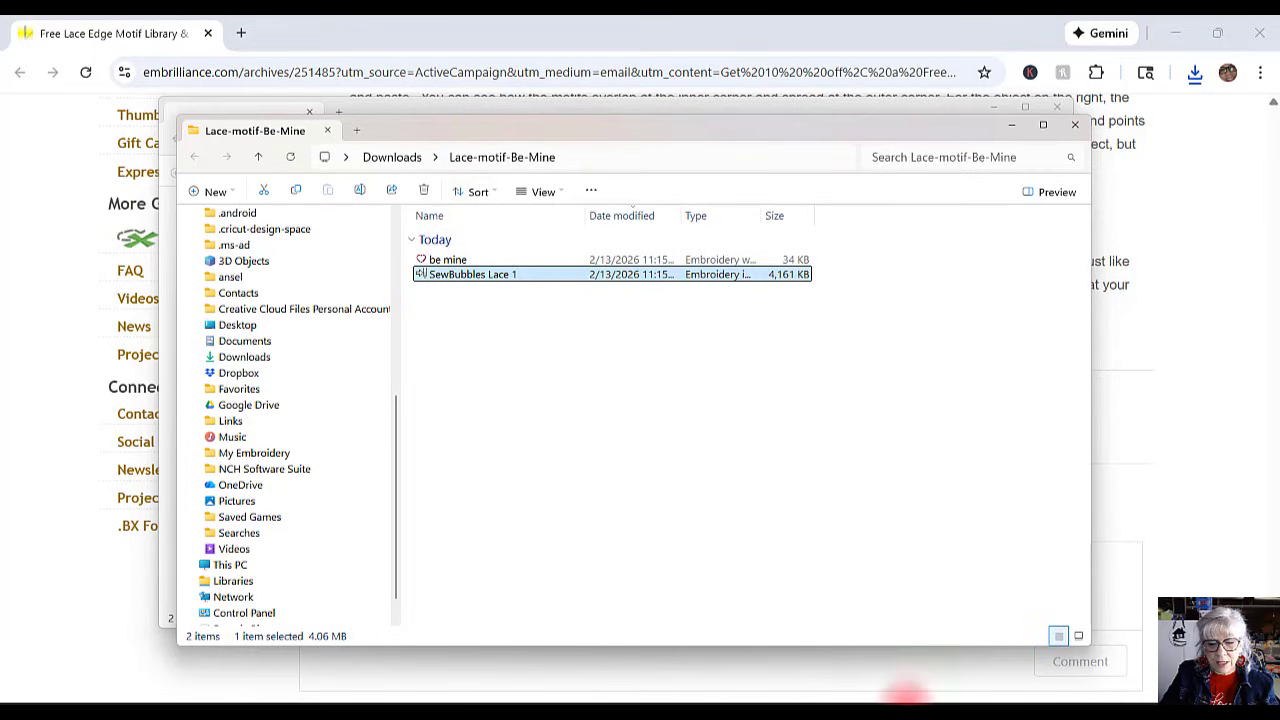
{"action": "mouse_move", "coordinate": [847, 710]}
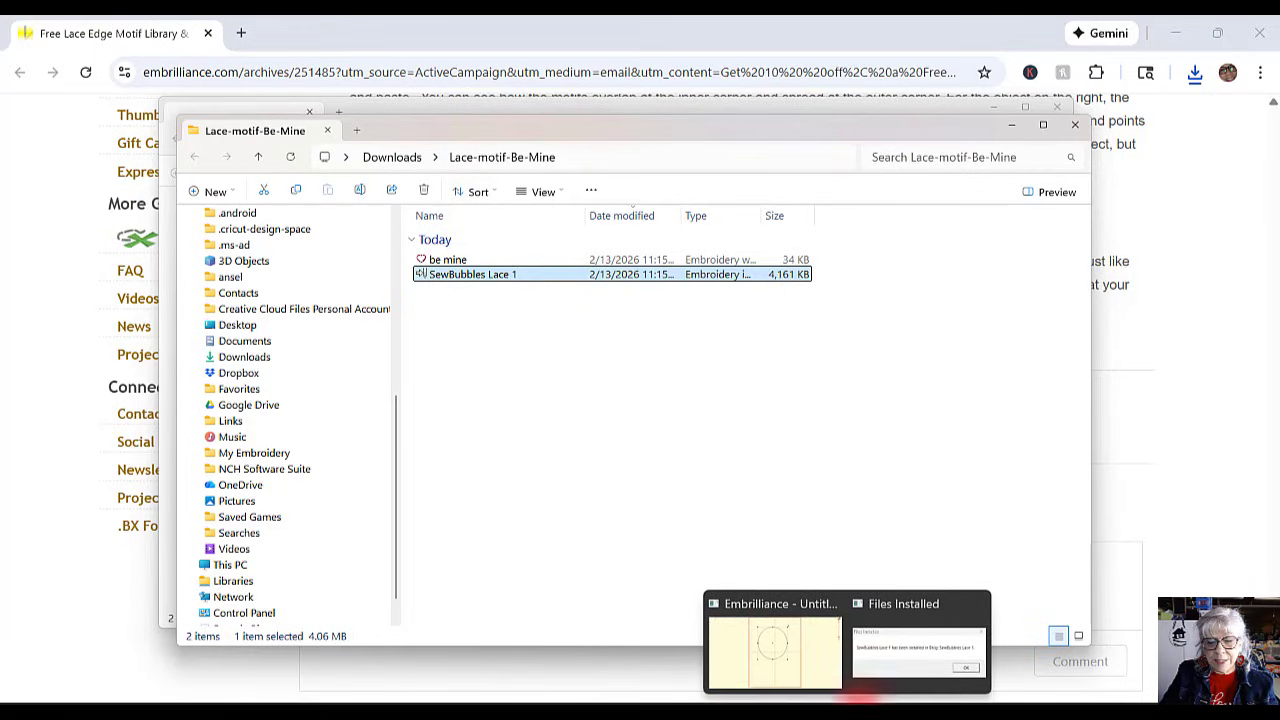
{"action": "left_click", "coordinate": [871, 660]}
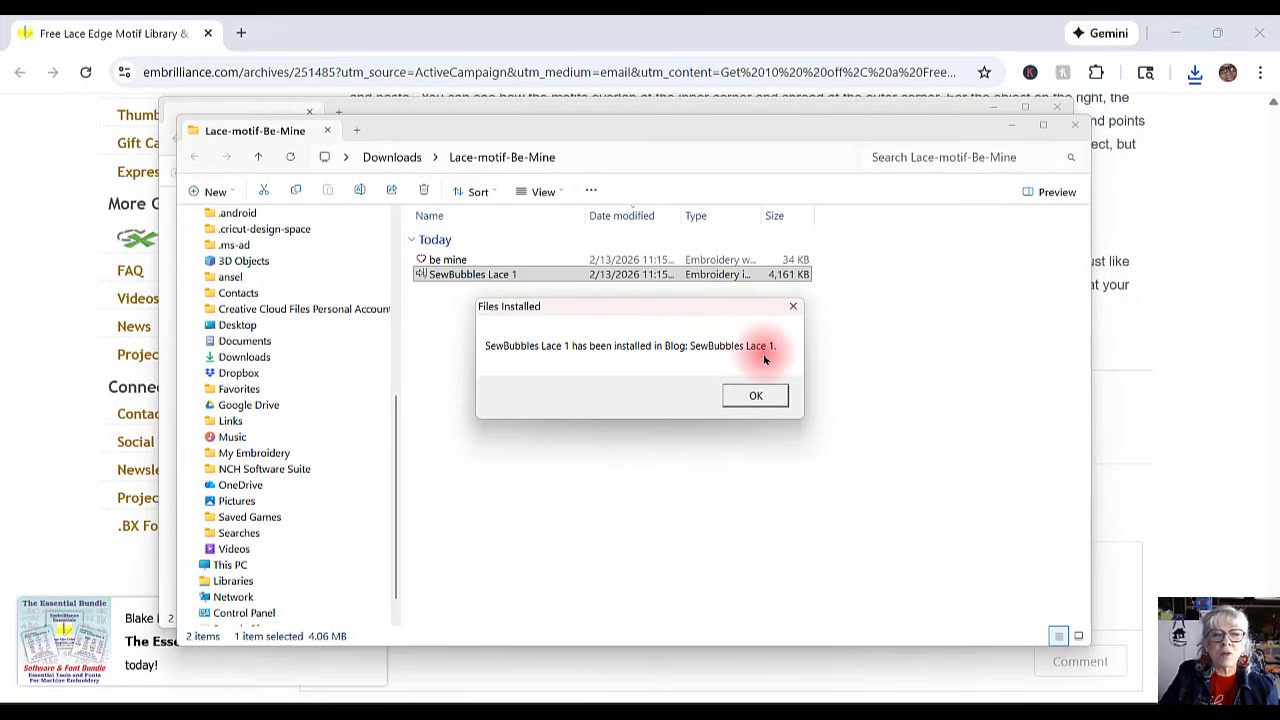
{"action": "left_click", "coordinate": [757, 397]}
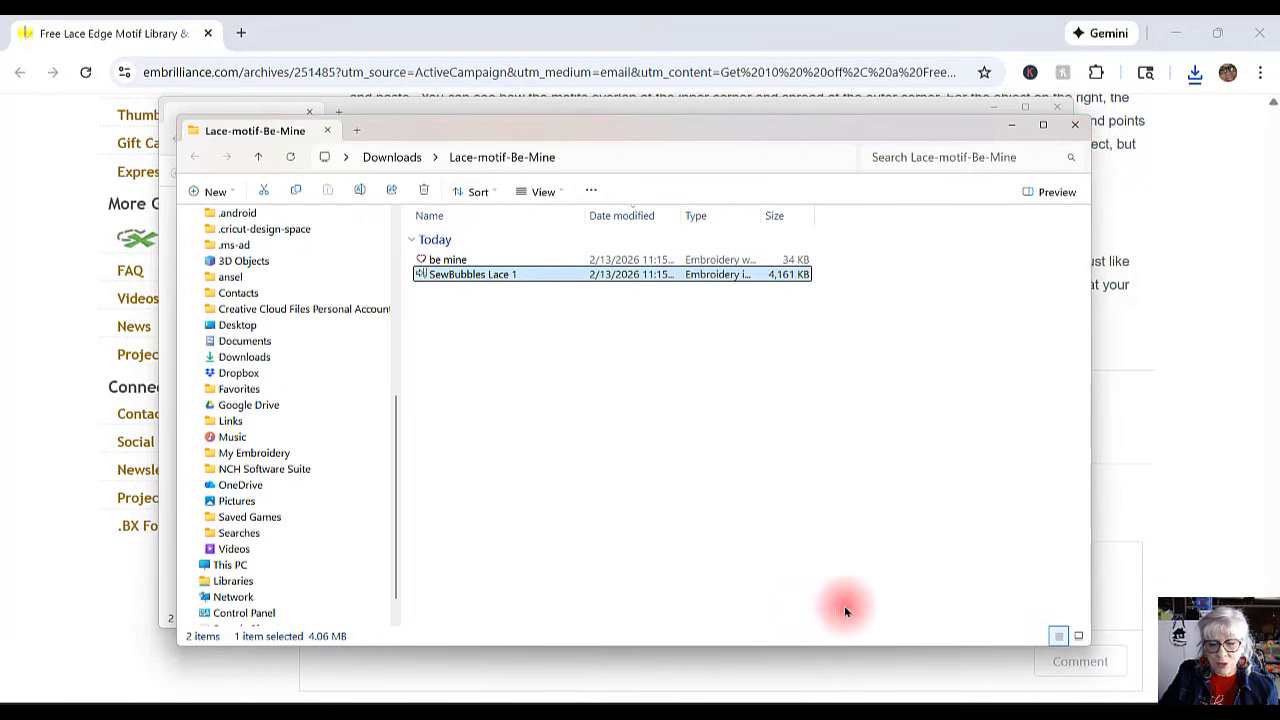
Step: Switch to Embrilliance and delete the existing circle motif from the design page
{"action": "left_click", "coordinate": [850, 650]}
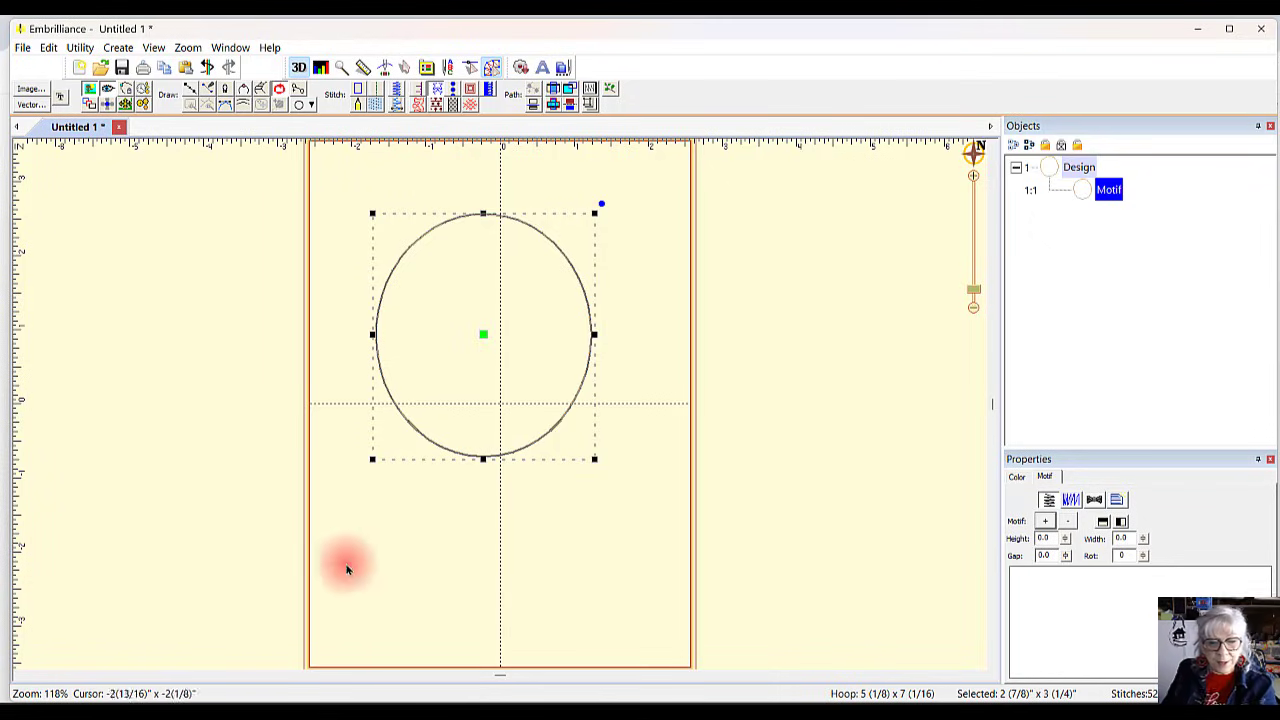
{"action": "left_click", "coordinate": [413, 183]}
{"action": "left_click", "coordinate": [1092, 189]}
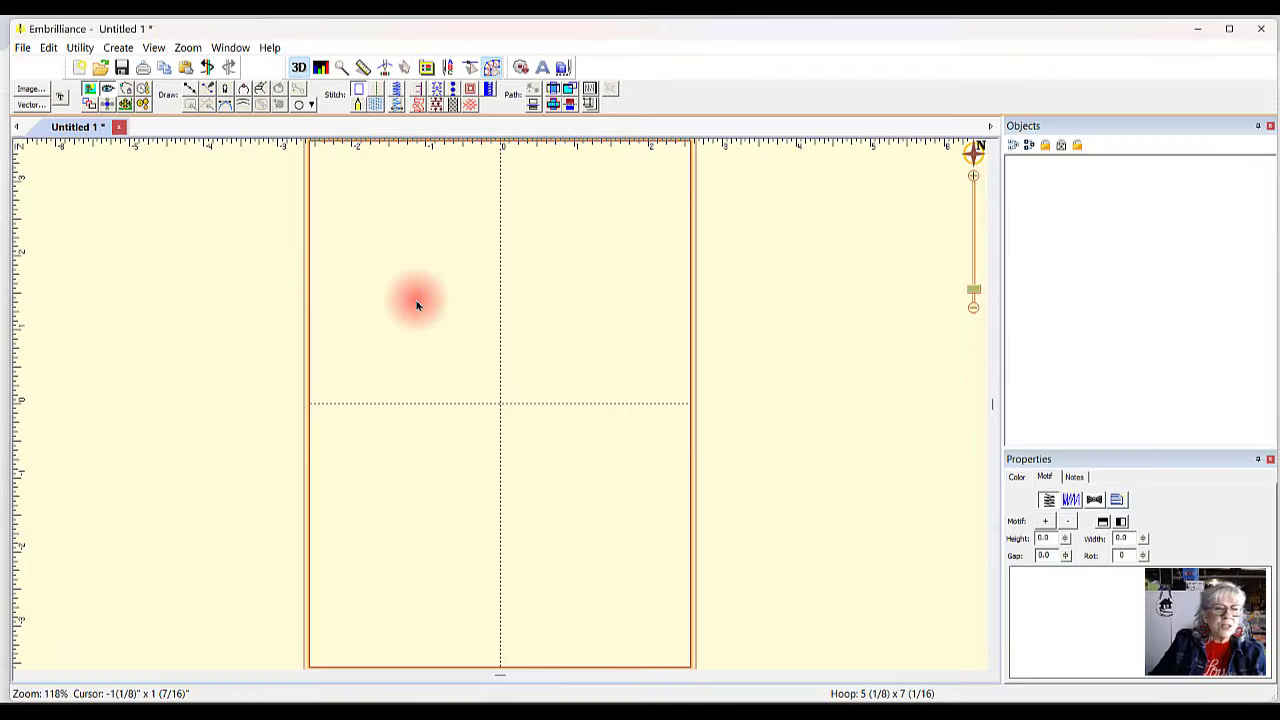
{"action": "left_click", "coordinate": [303, 105]}
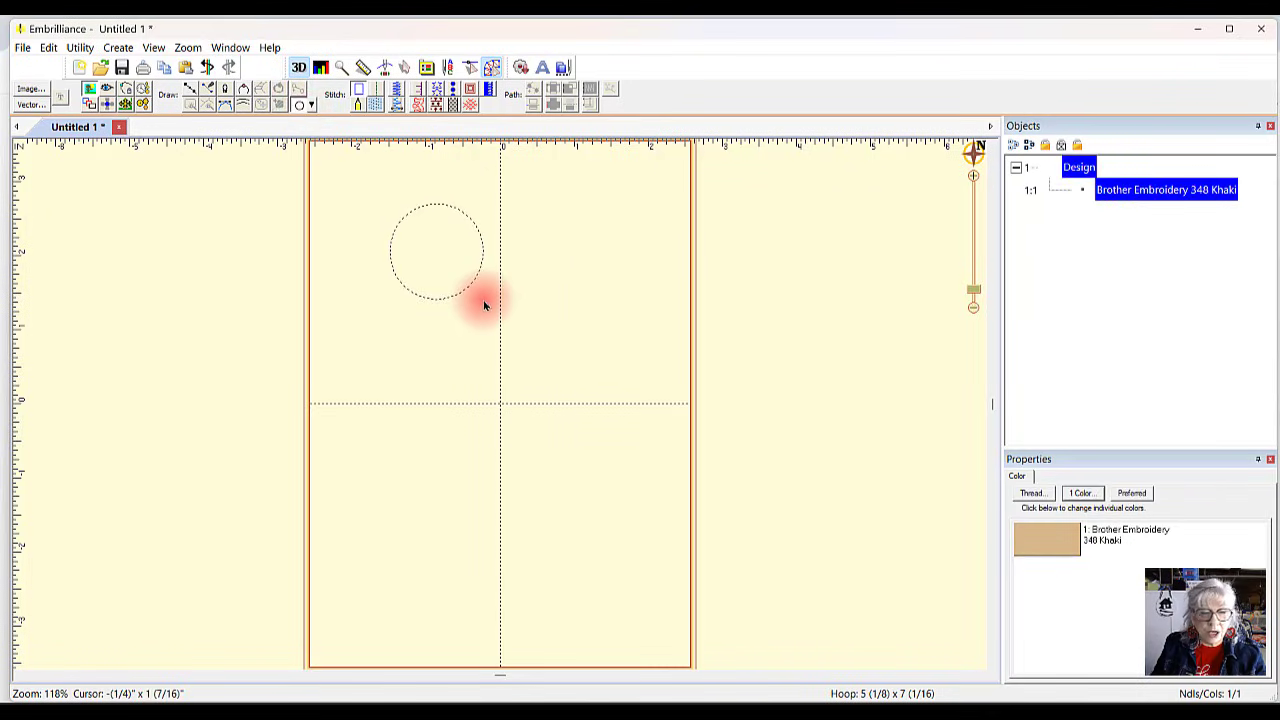
{"action": "mouse_move", "coordinate": [484, 306]}
{"action": "left_mouse_down"}
{"action": "mouse_move", "coordinate": [545, 497]}
{"action": "mouse_move", "coordinate": [624, 550]}
{"action": "left_mouse_up"}
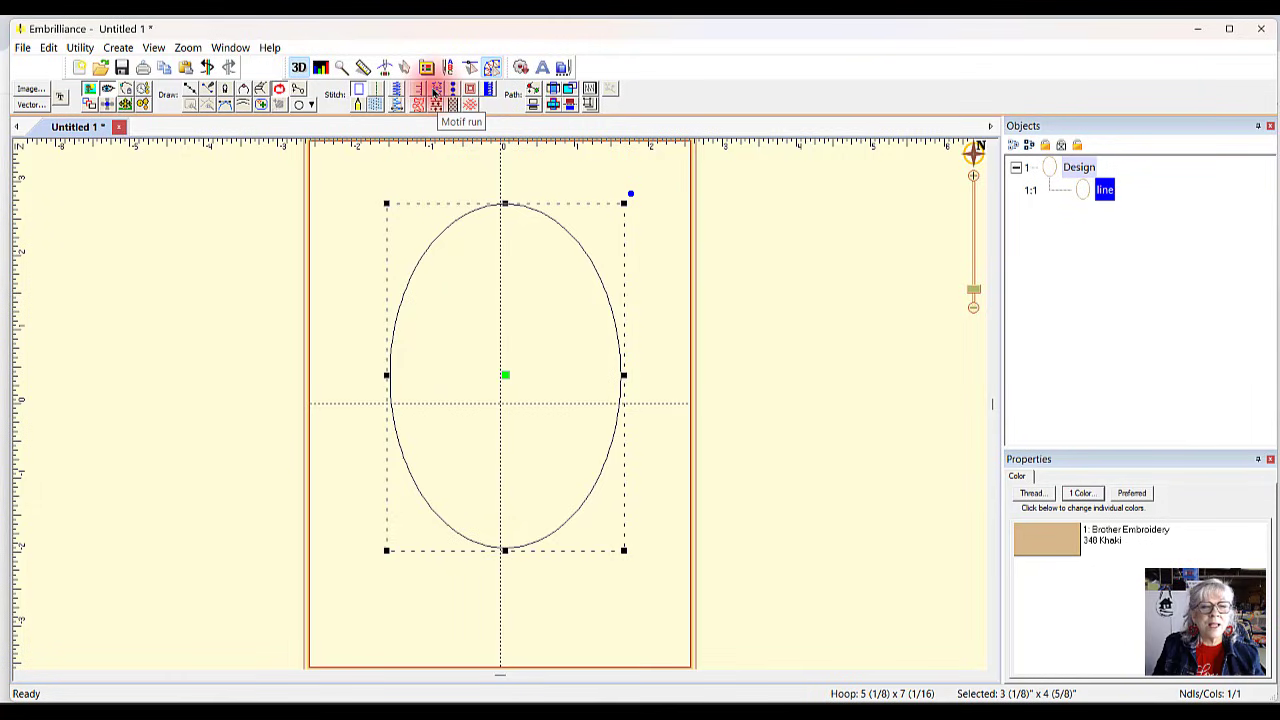
{"action": "left_click", "coordinate": [435, 90]}
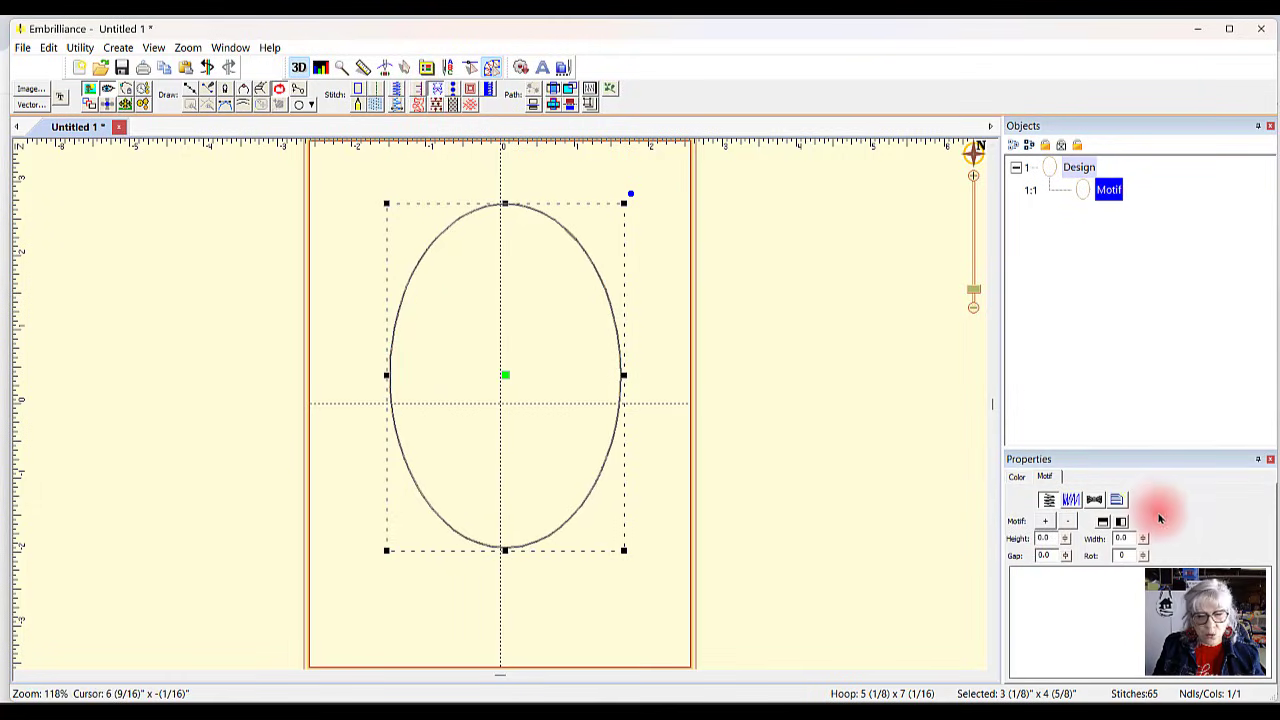
{"action": "left_click", "coordinate": [1046, 521]}
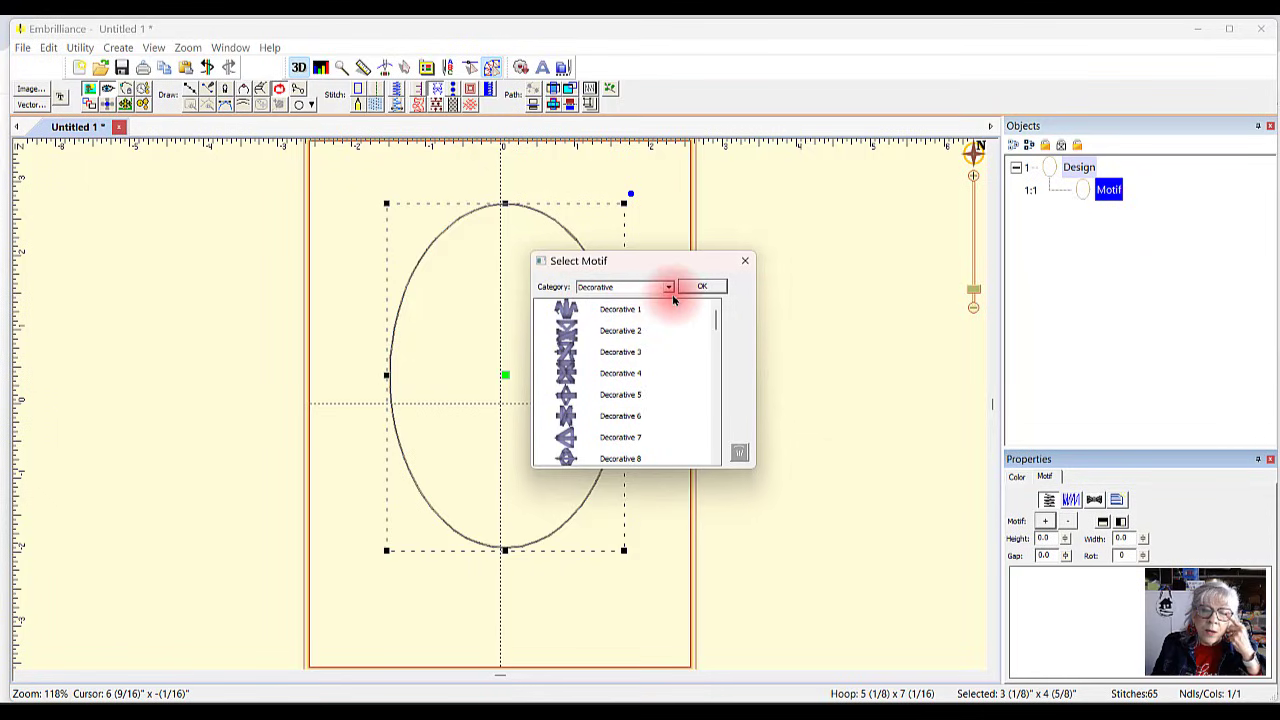
{"action": "left_click", "coordinate": [668, 287]}
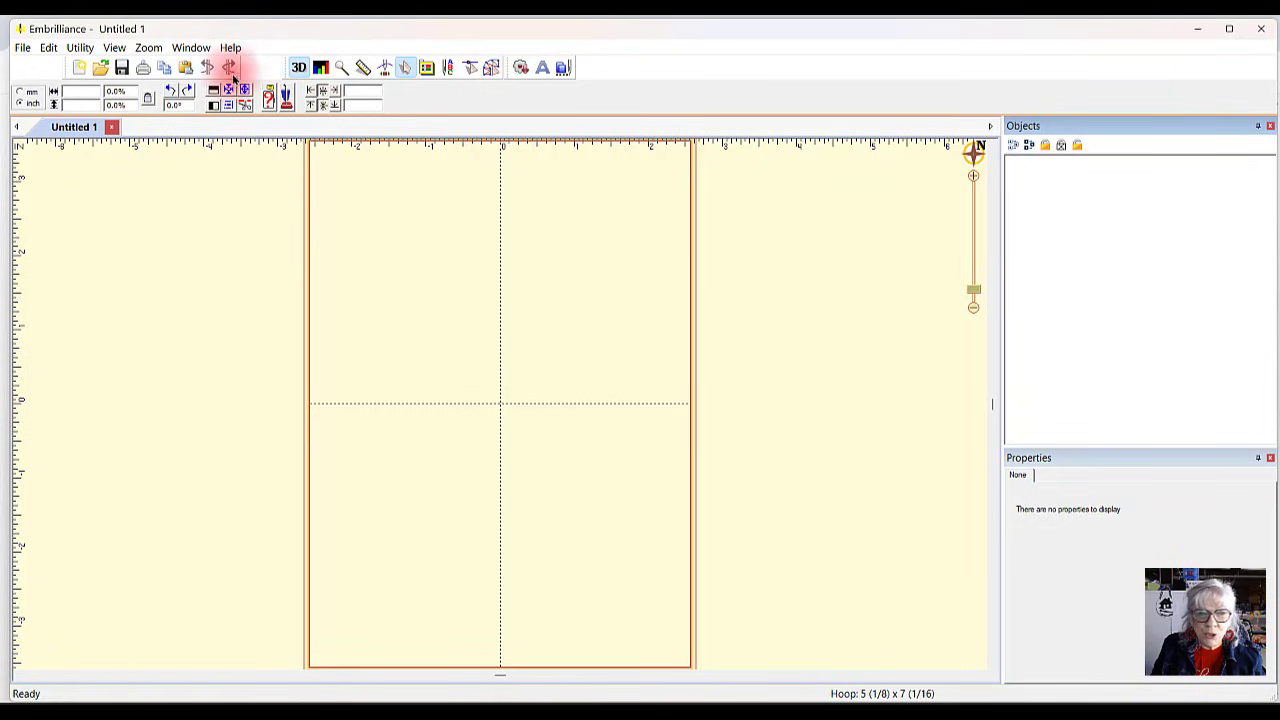
Step: In Create mode, draw an oval about 2 15/16" by 4 11/16" and move it near the hoop's center
{"action": "left_click", "coordinate": [491, 67]}
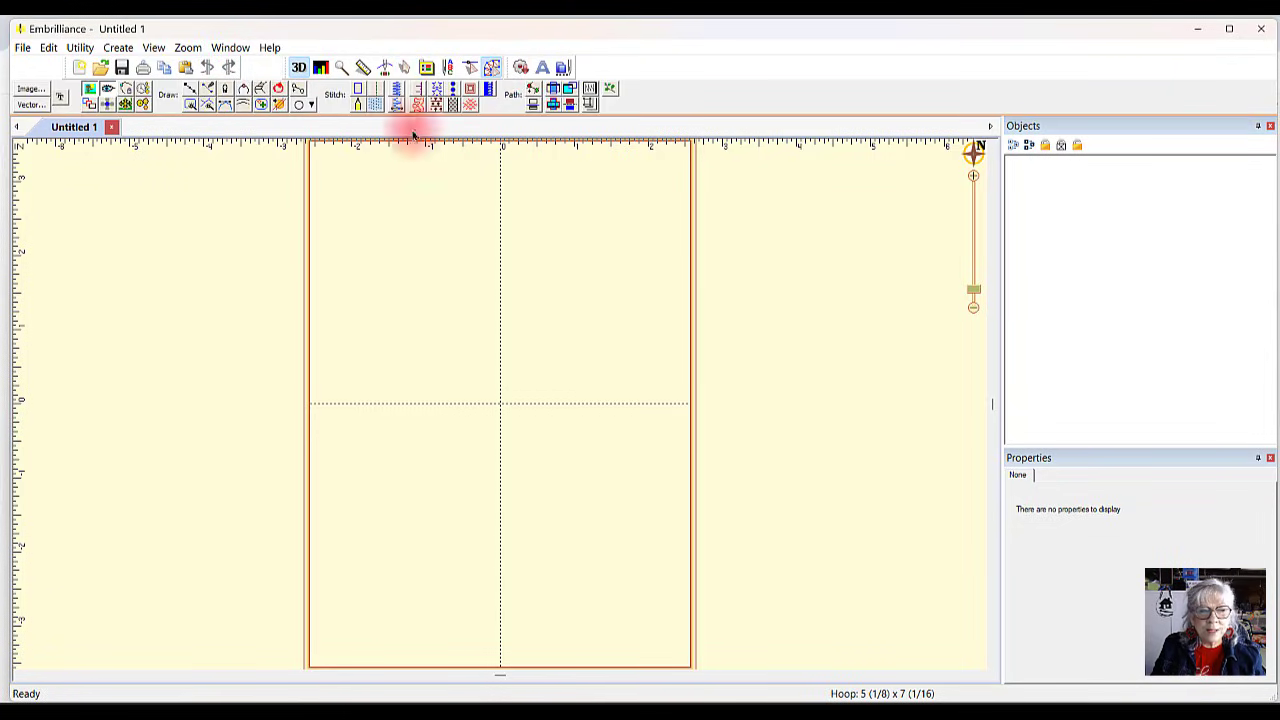
{"action": "left_click", "coordinate": [309, 105]}
{"action": "left_click", "coordinate": [348, 112]}
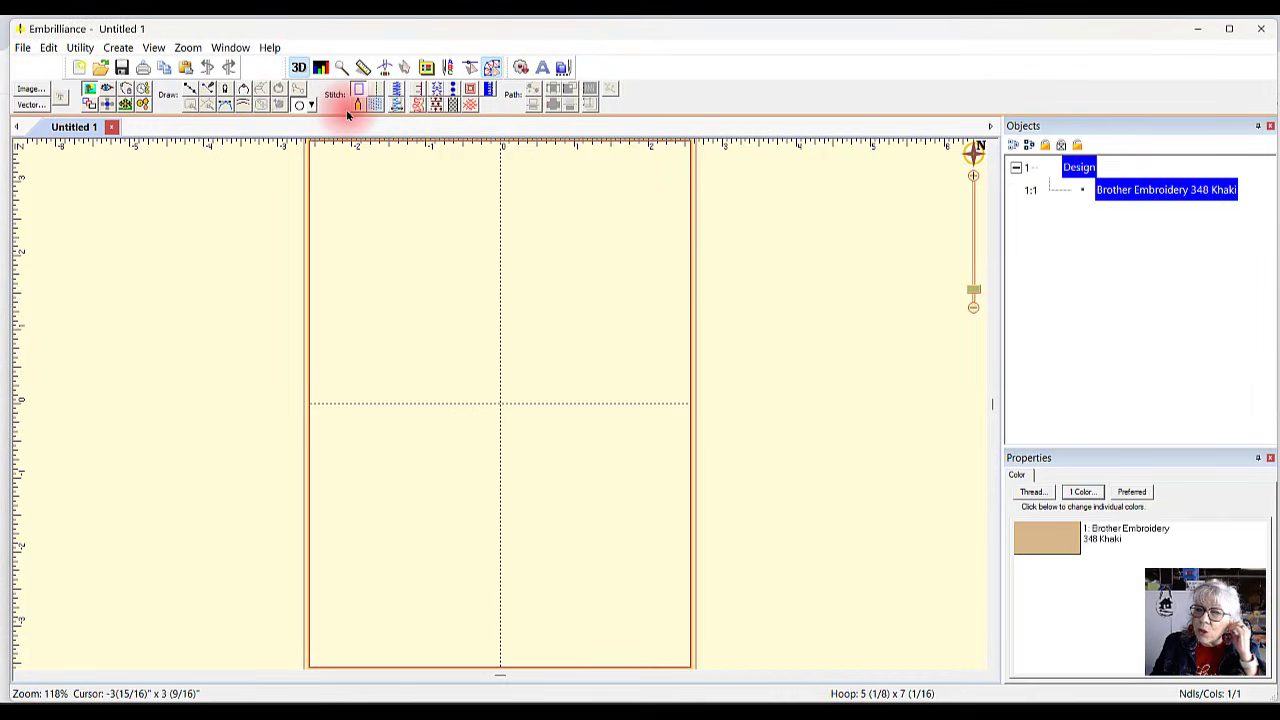
{"action": "left_click_drag", "start_coordinate": [432, 240], "coordinate": [651, 587]}
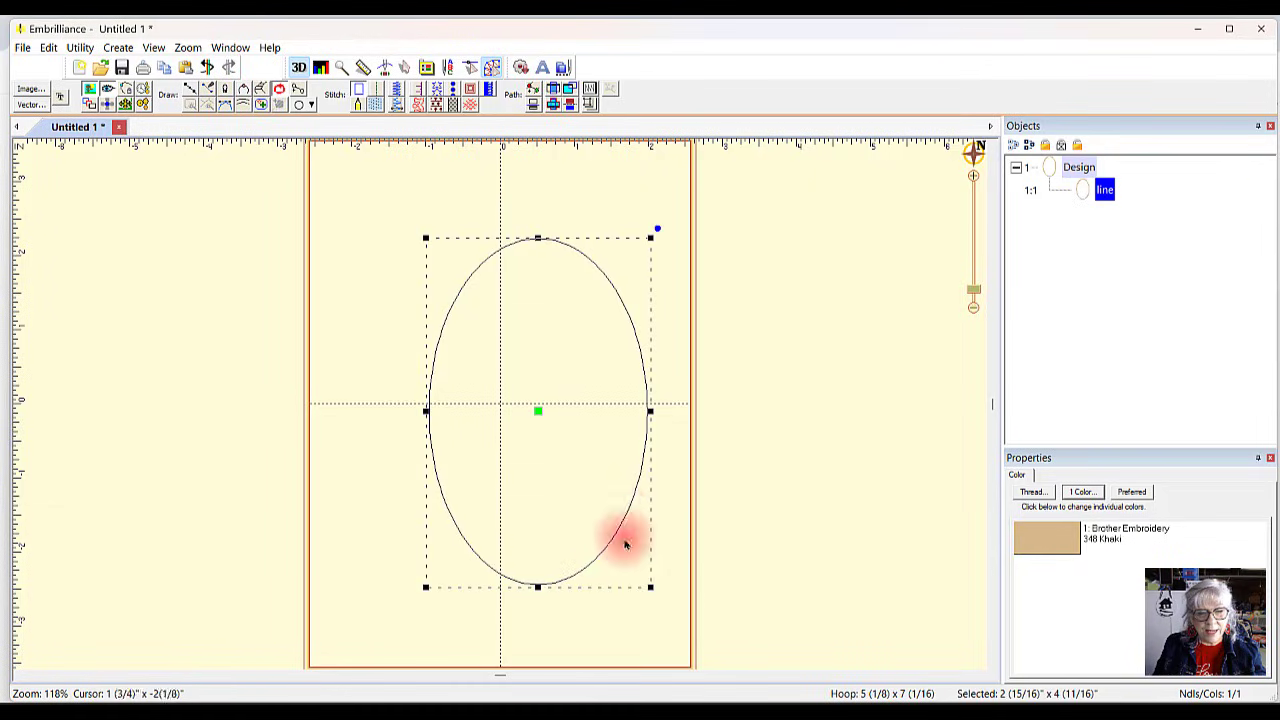
{"action": "left_click_drag", "start_coordinate": [535, 410], "coordinate": [490, 383]}
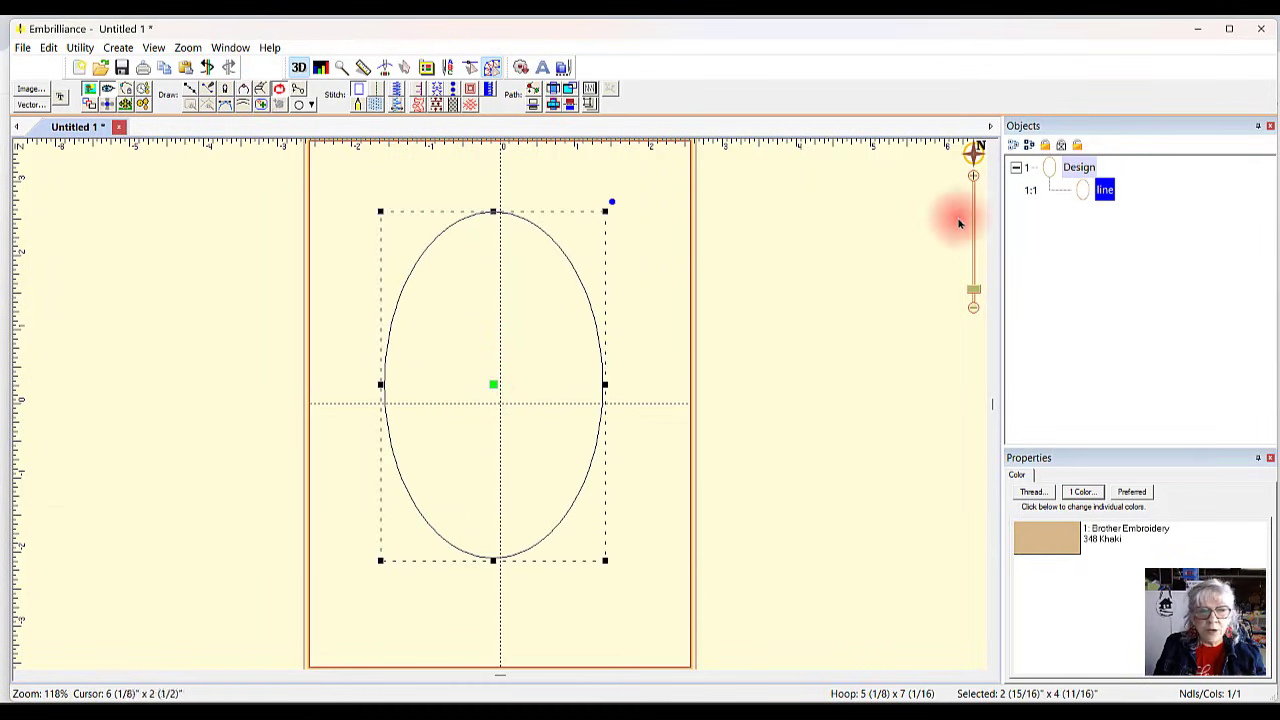
Step: Convert the oval to a motif run using Lace 1 from the Blog: SewBubbles Lace 1 category
{"action": "left_click", "coordinate": [436, 97]}
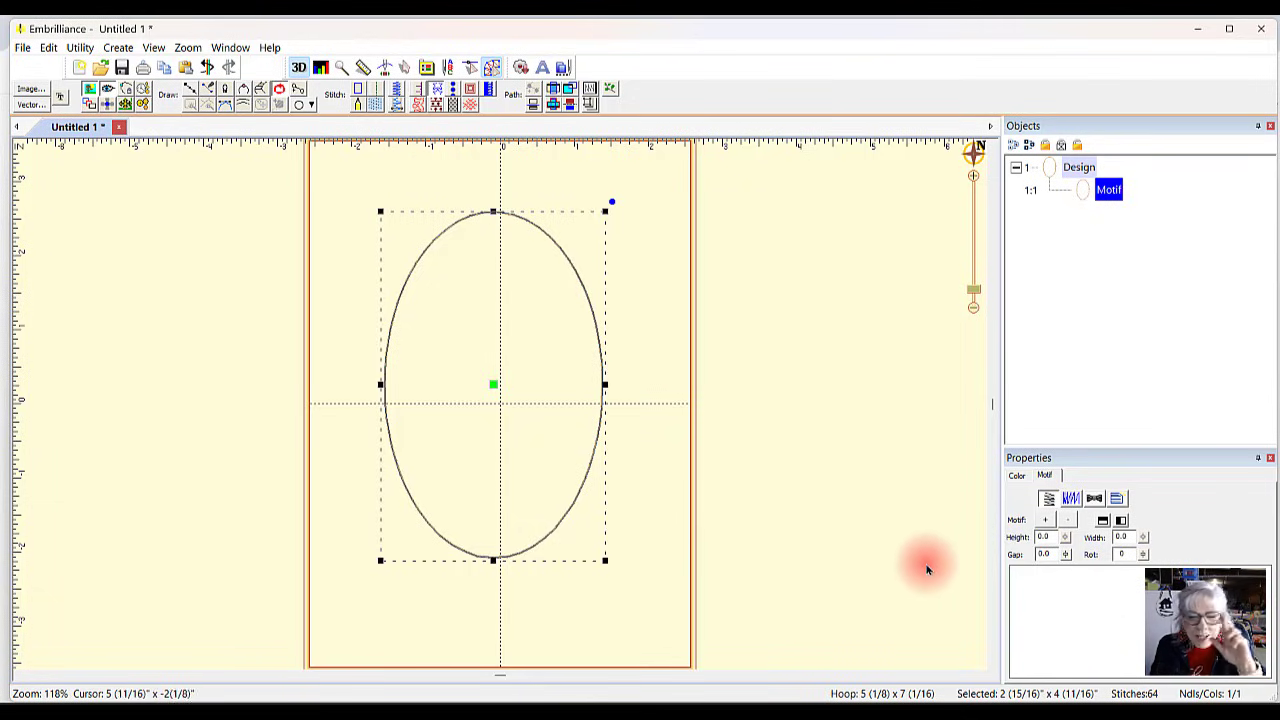
{"action": "left_click", "coordinate": [1045, 521]}
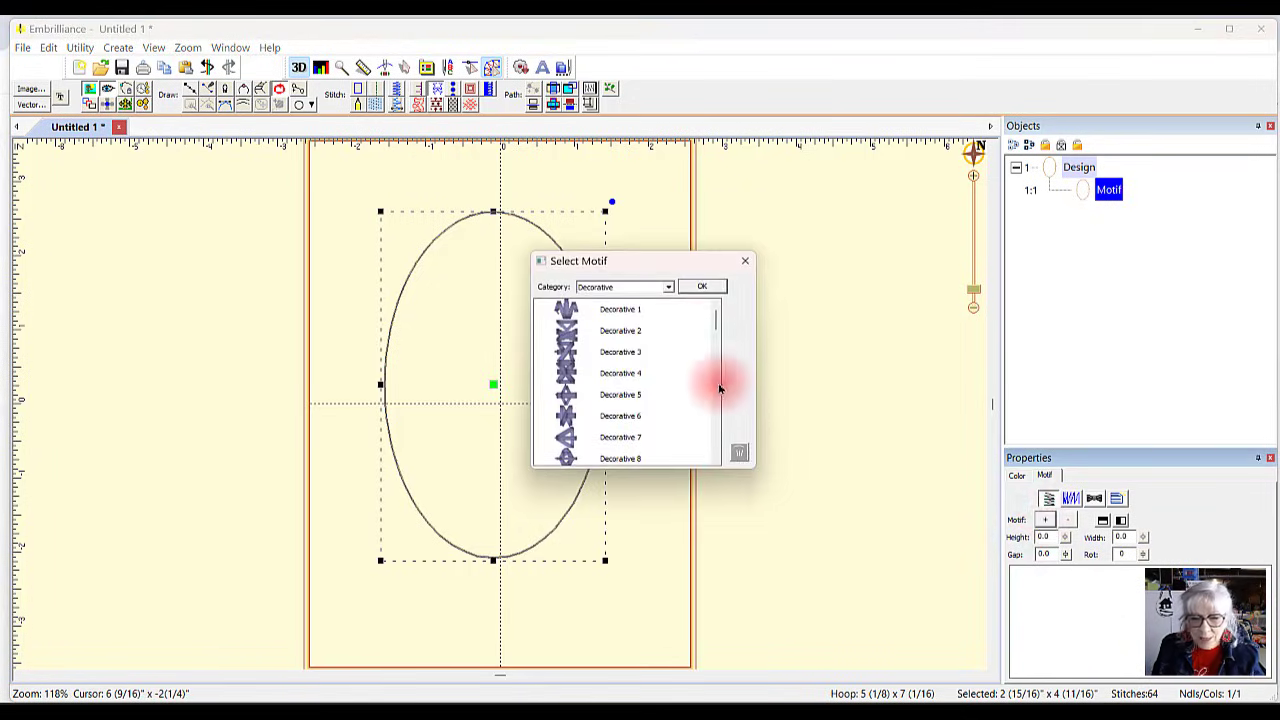
{"action": "left_click", "coordinate": [670, 287]}
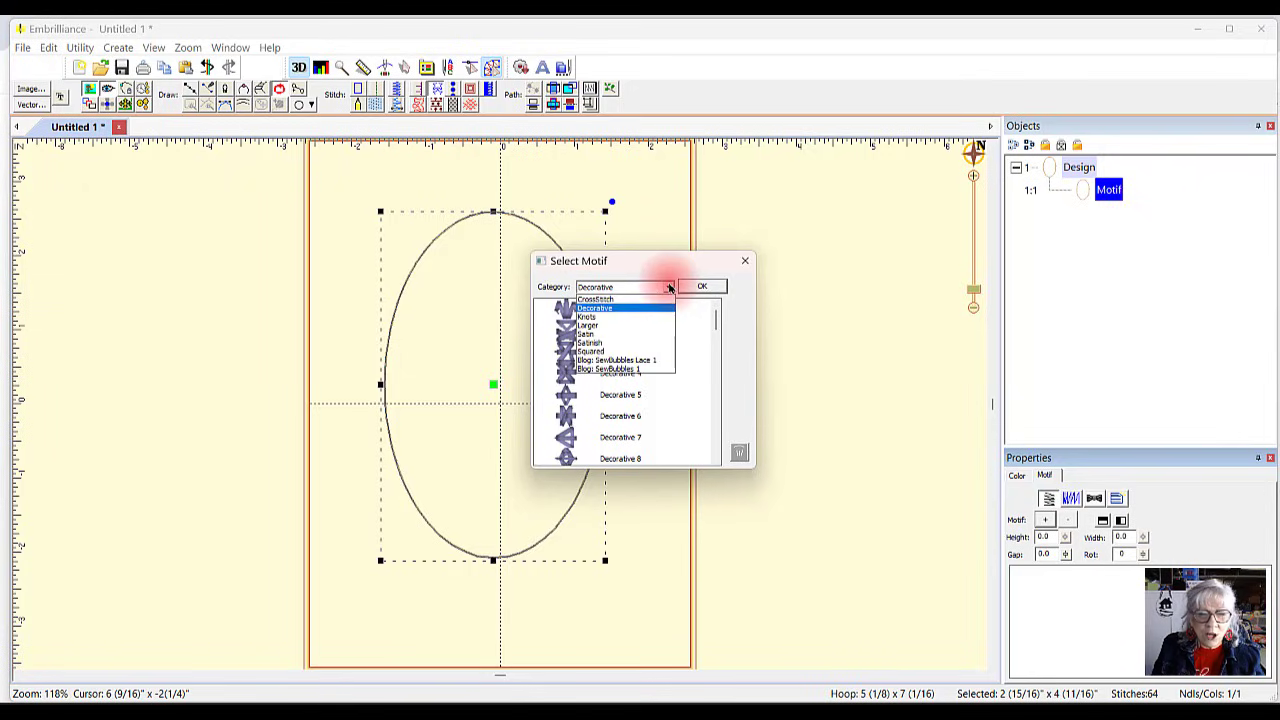
{"action": "left_click", "coordinate": [650, 361]}
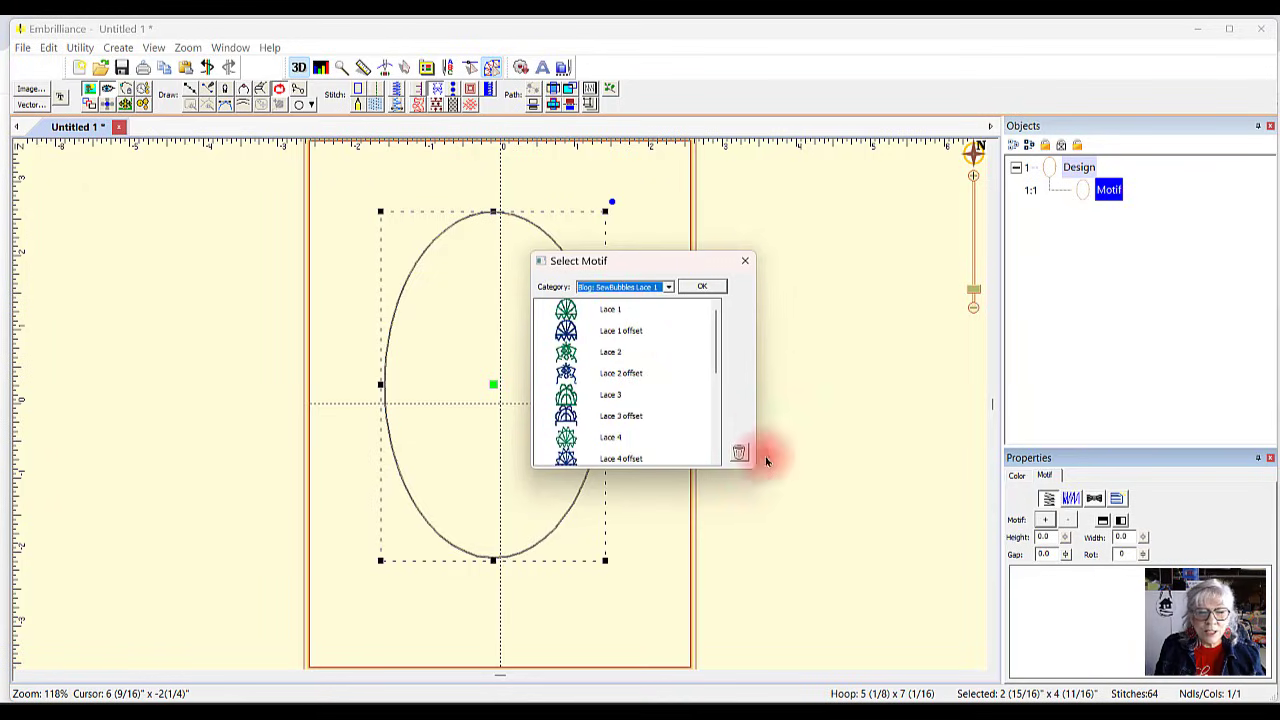
{"action": "left_click", "coordinate": [608, 311]}
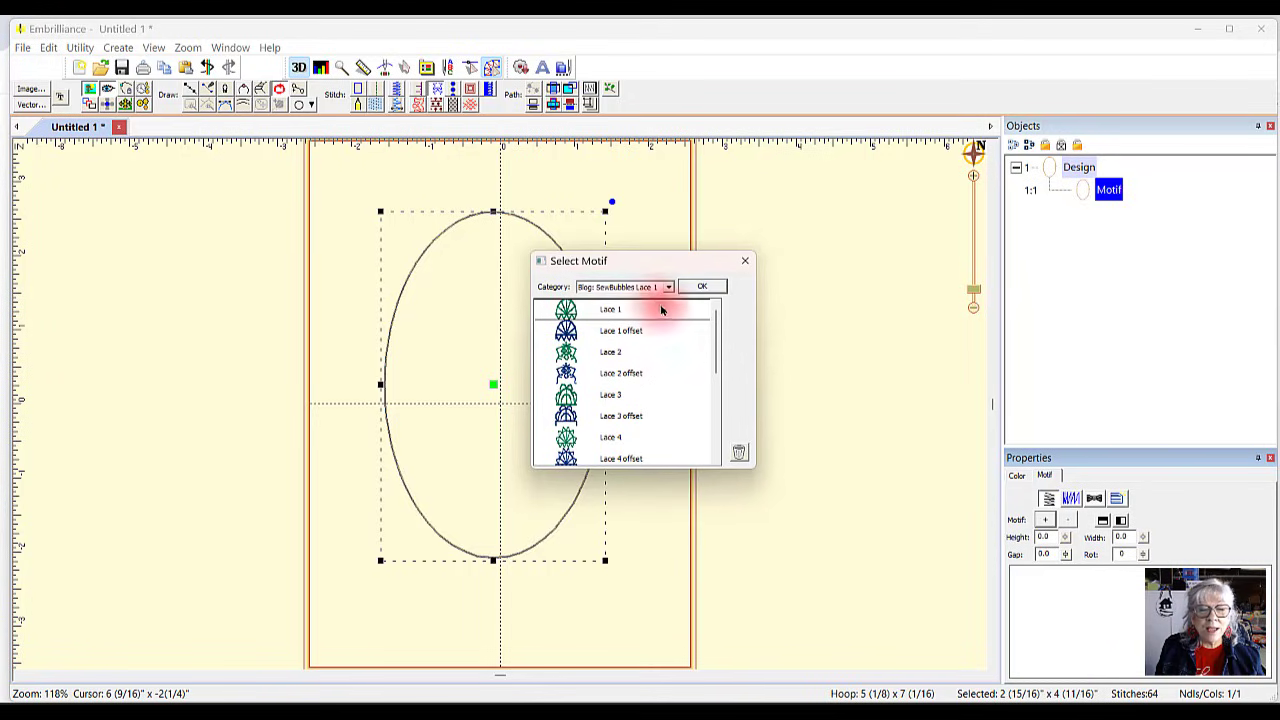
{"action": "left_click", "coordinate": [710, 286]}
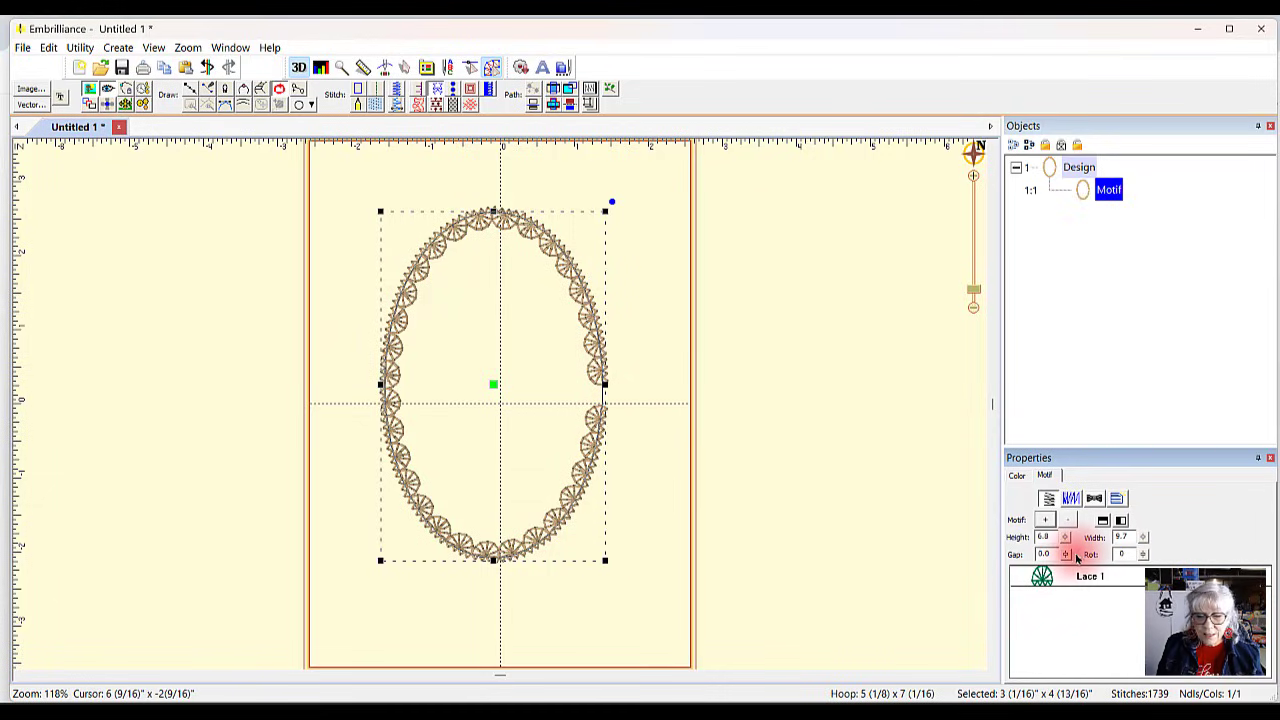
Step: Set the gap between the Lace 1 motifs along the oval to 2.1
{"action": "left_click_drag", "start_coordinate": [1066, 556], "coordinate": [1066, 606]}
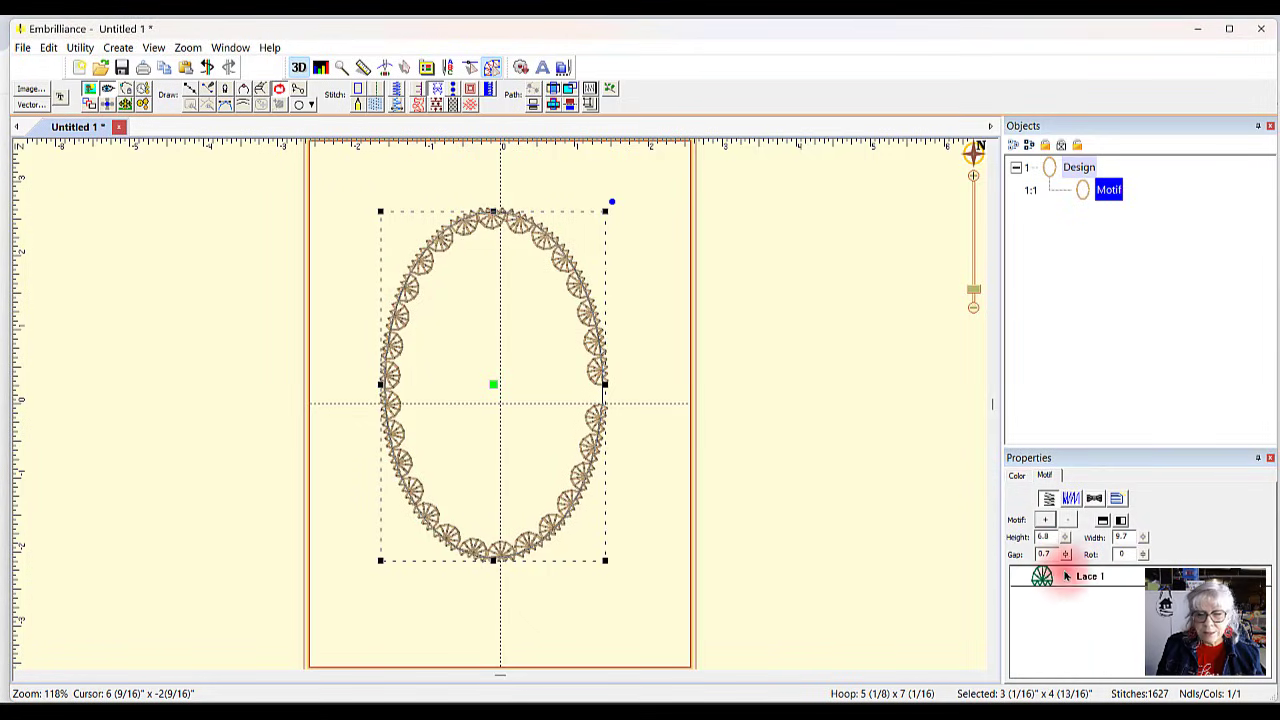
{"action": "left_click_drag", "start_coordinate": [1067, 556], "coordinate": [1069, 610]}
{"action": "left_click_drag", "start_coordinate": [1067, 557], "coordinate": [1068, 598]}
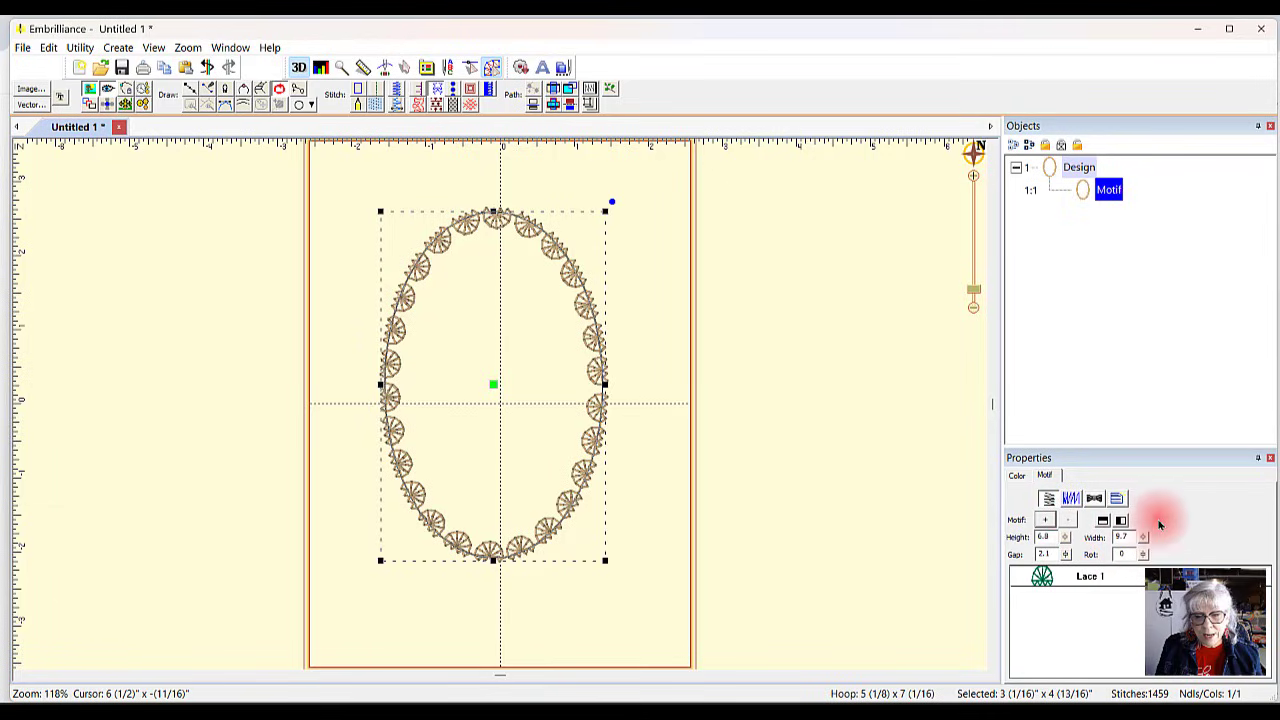
Step: Flip the Lace 1 motifs across the oval's outline so the scallops face outward
{"action": "left_click", "coordinate": [1102, 521]}
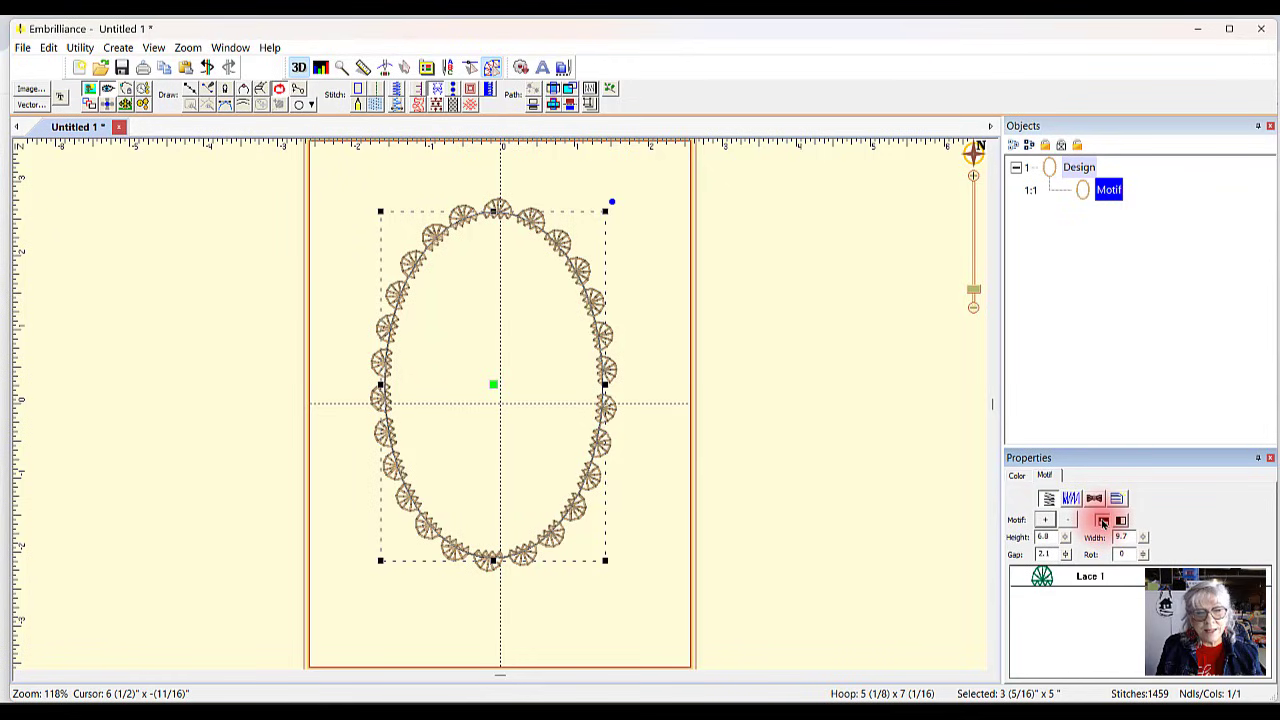
{"action": "left_click", "coordinate": [1102, 521]}
{"action": "left_click", "coordinate": [1102, 521]}
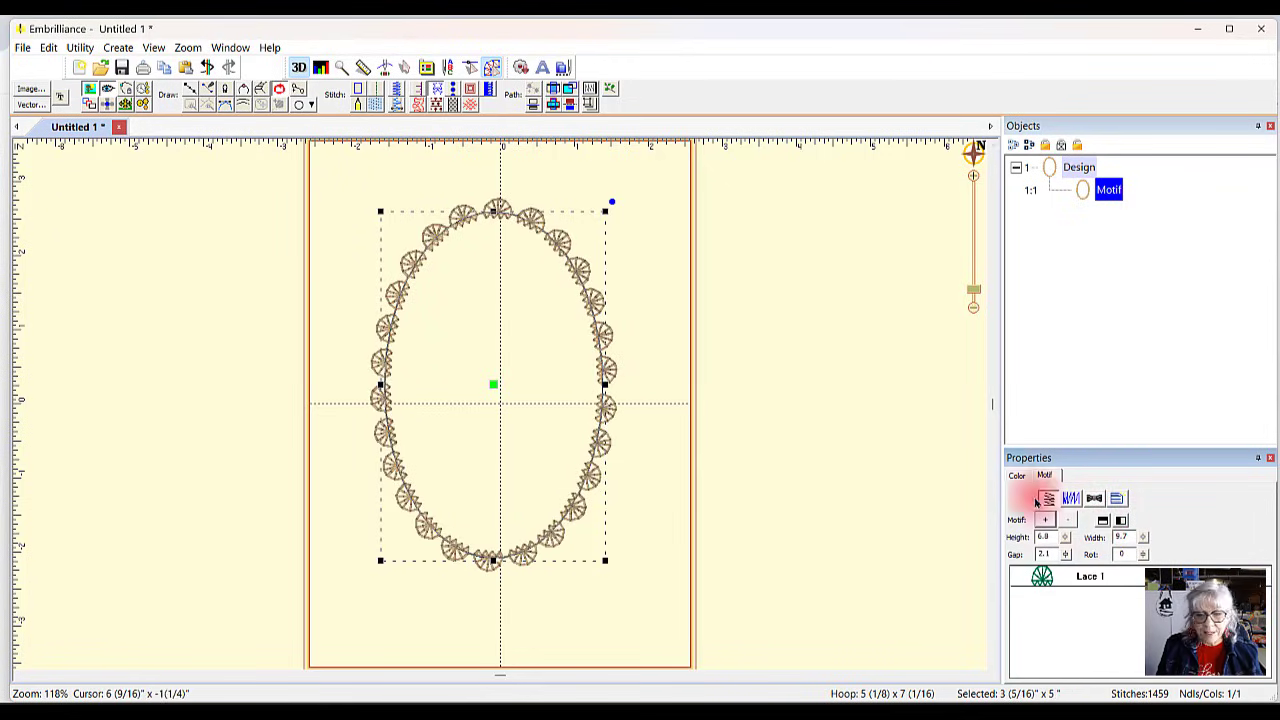
{"action": "left_click", "coordinate": [1102, 521]}
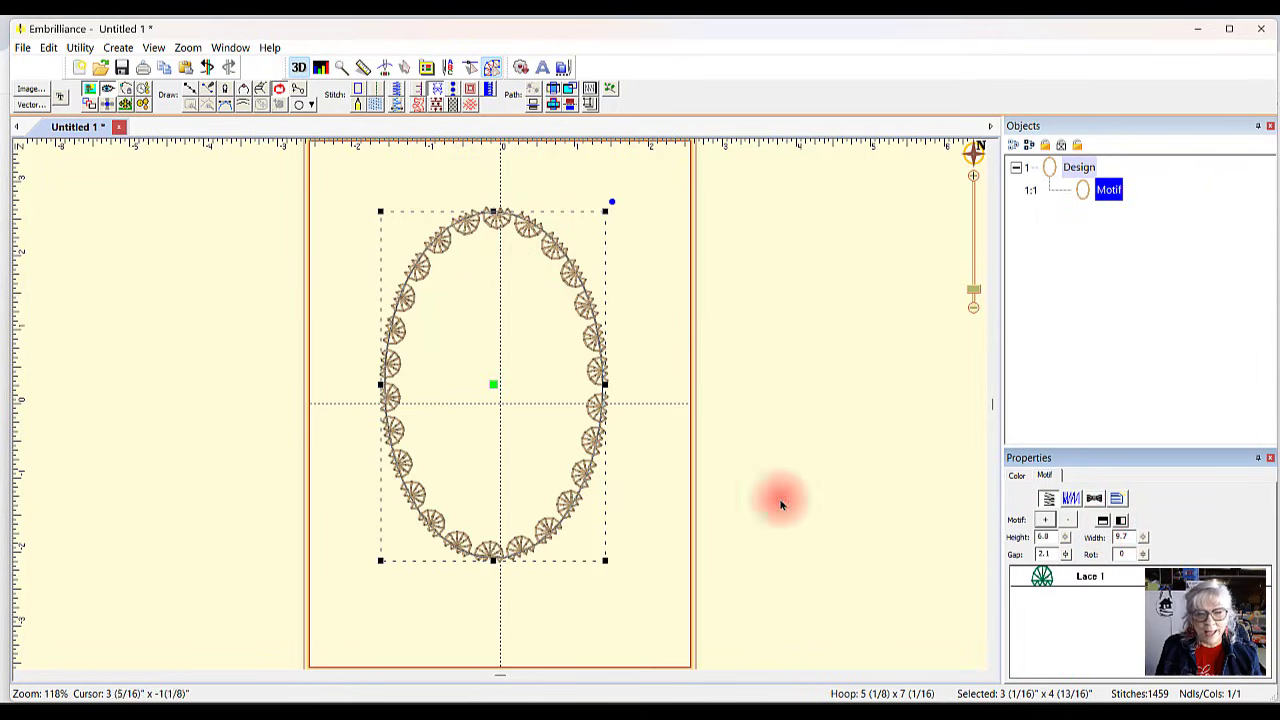
{"action": "left_click", "coordinate": [1102, 521]}
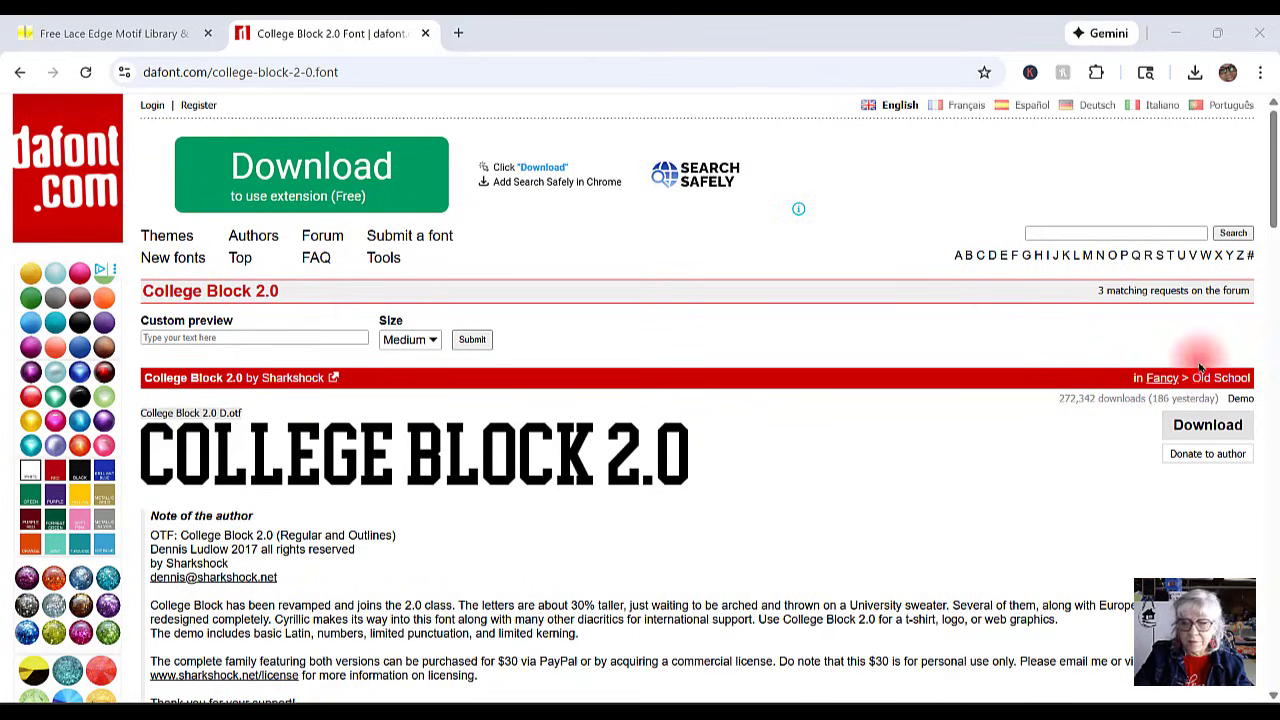
Step: Switch to the dafont page in the browser, download the College Block 2.0 font, and open college_block_2_0.zip
{"action": "scroll", "coordinate": [1049, 529], "scroll_direction": "down", "scroll_amount": 1}
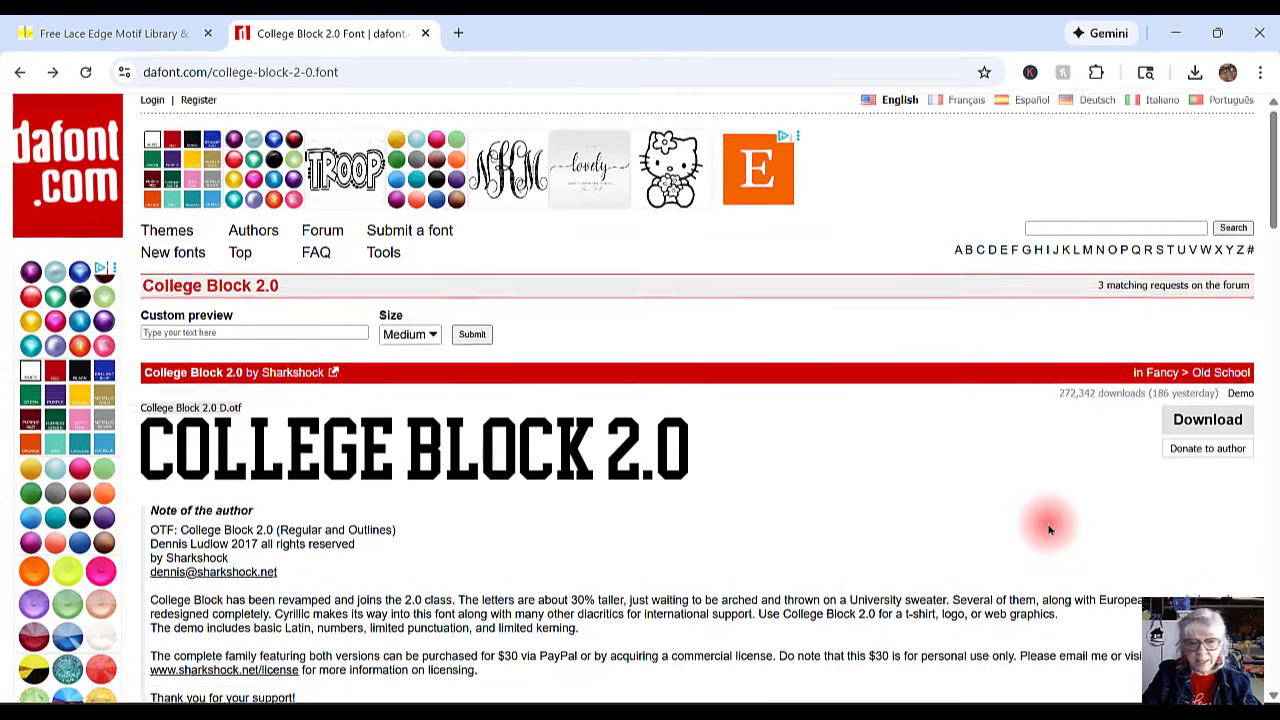
{"action": "scroll", "coordinate": [845, 395], "scroll_direction": "up", "scroll_amount": 1}
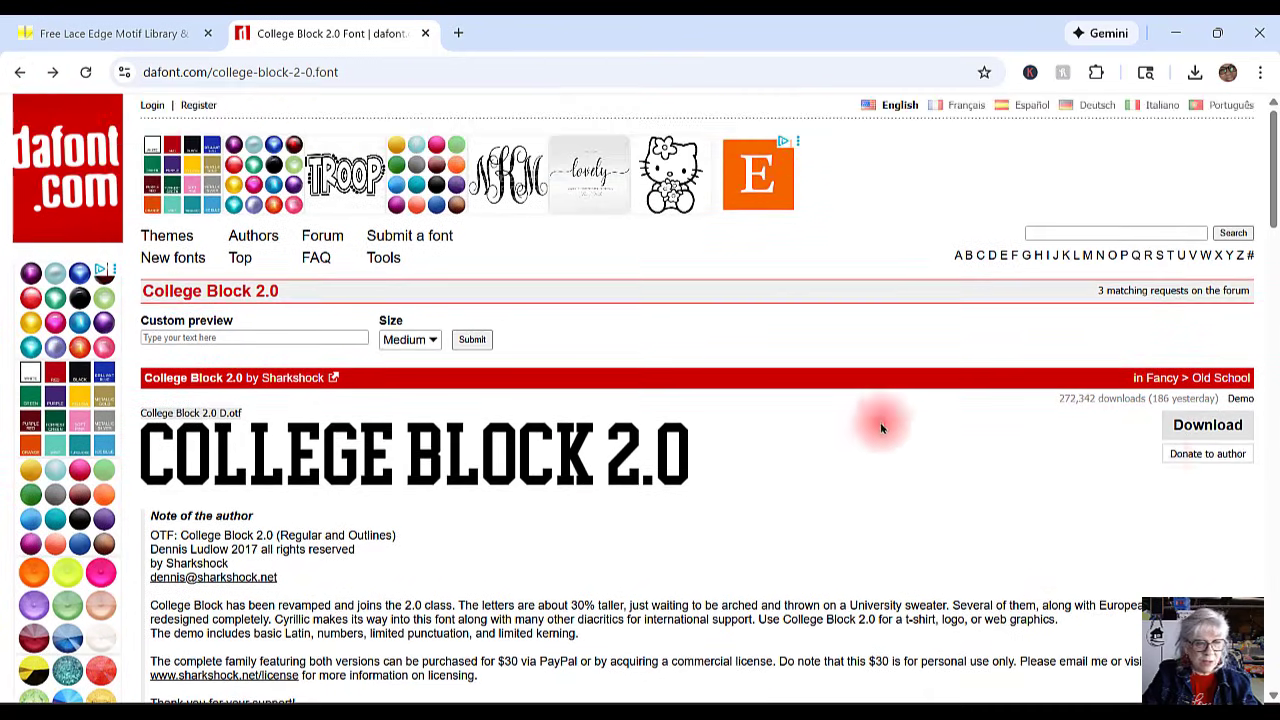
{"action": "left_click", "coordinate": [1208, 428]}
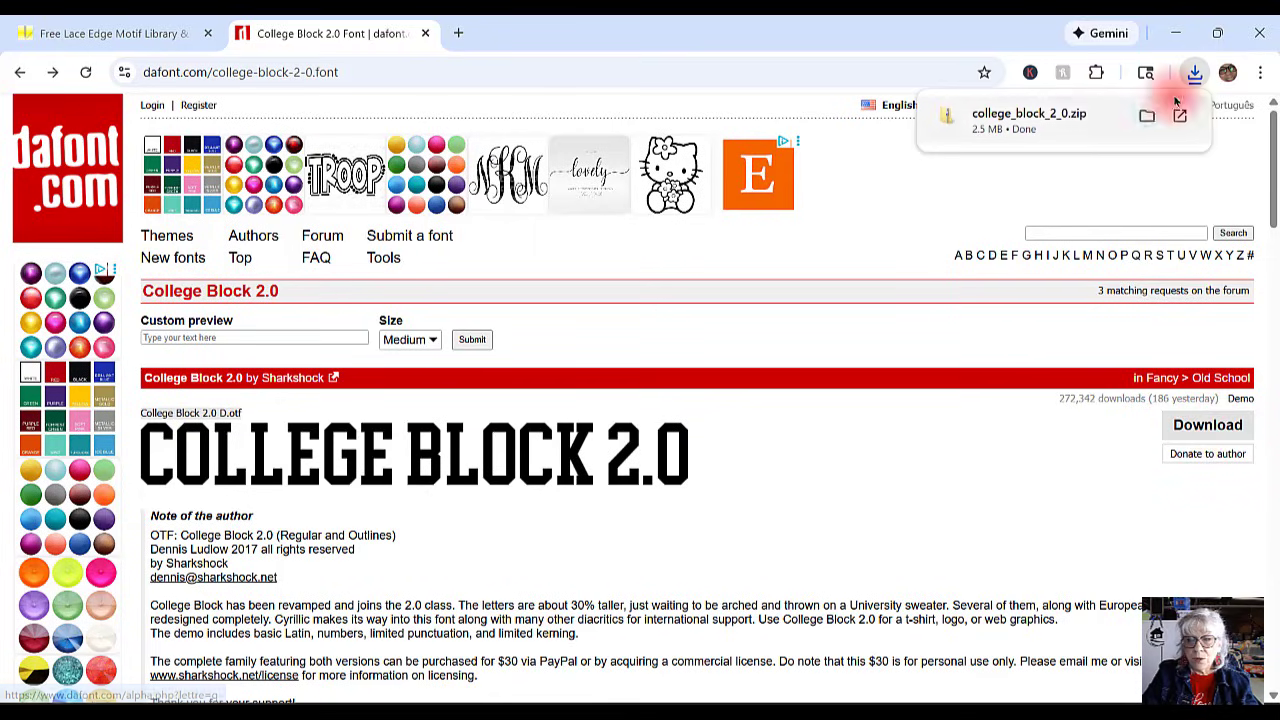
{"action": "left_click", "coordinate": [1024, 116]}
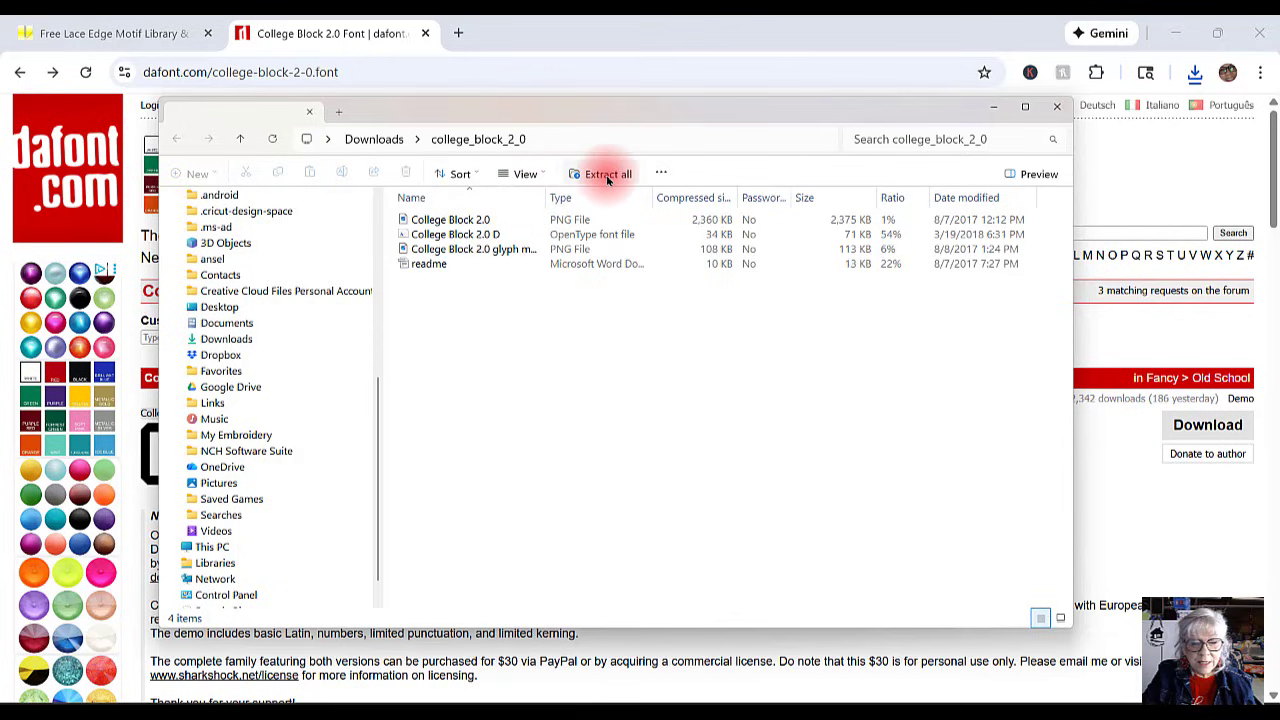
Step: Extract the college_block_2_0 archive to its default folder and install the College Block 2.0 D OpenType font
{"action": "left_click", "coordinate": [452, 233]}
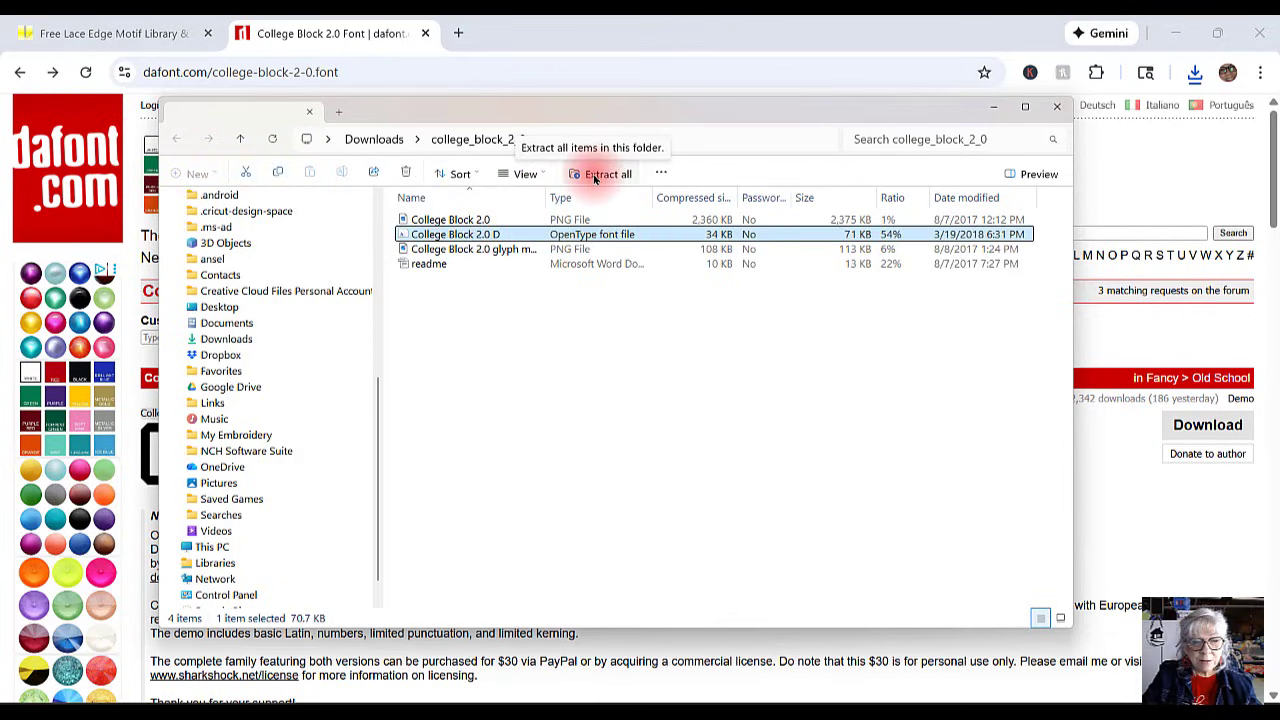
{"action": "left_click", "coordinate": [594, 176]}
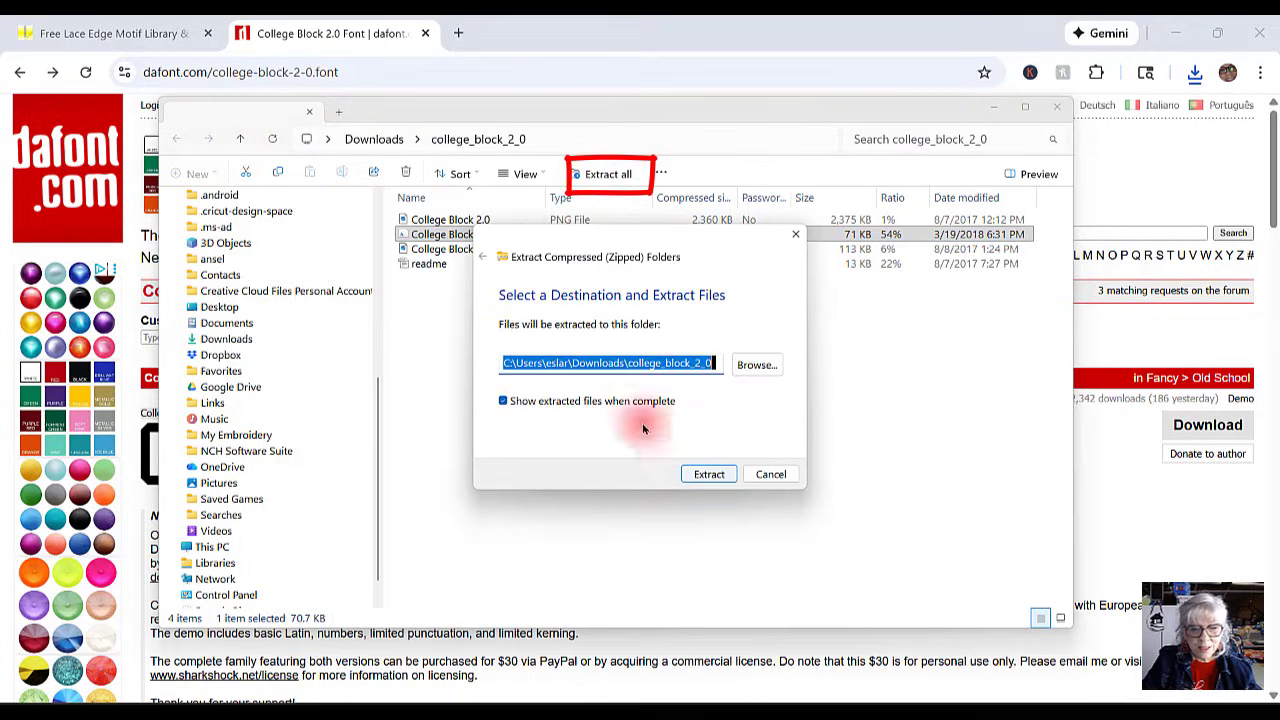
{"action": "left_click", "coordinate": [708, 472]}
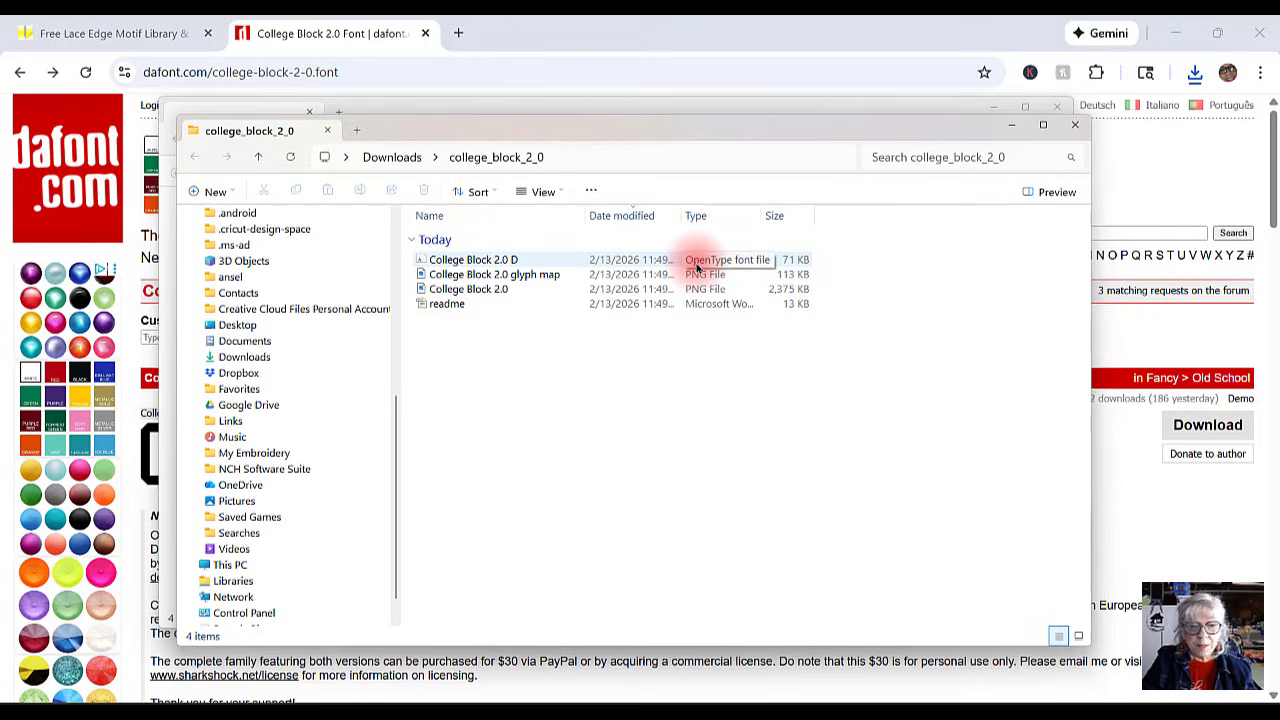
{"action": "double_click", "coordinate": [493, 261]}
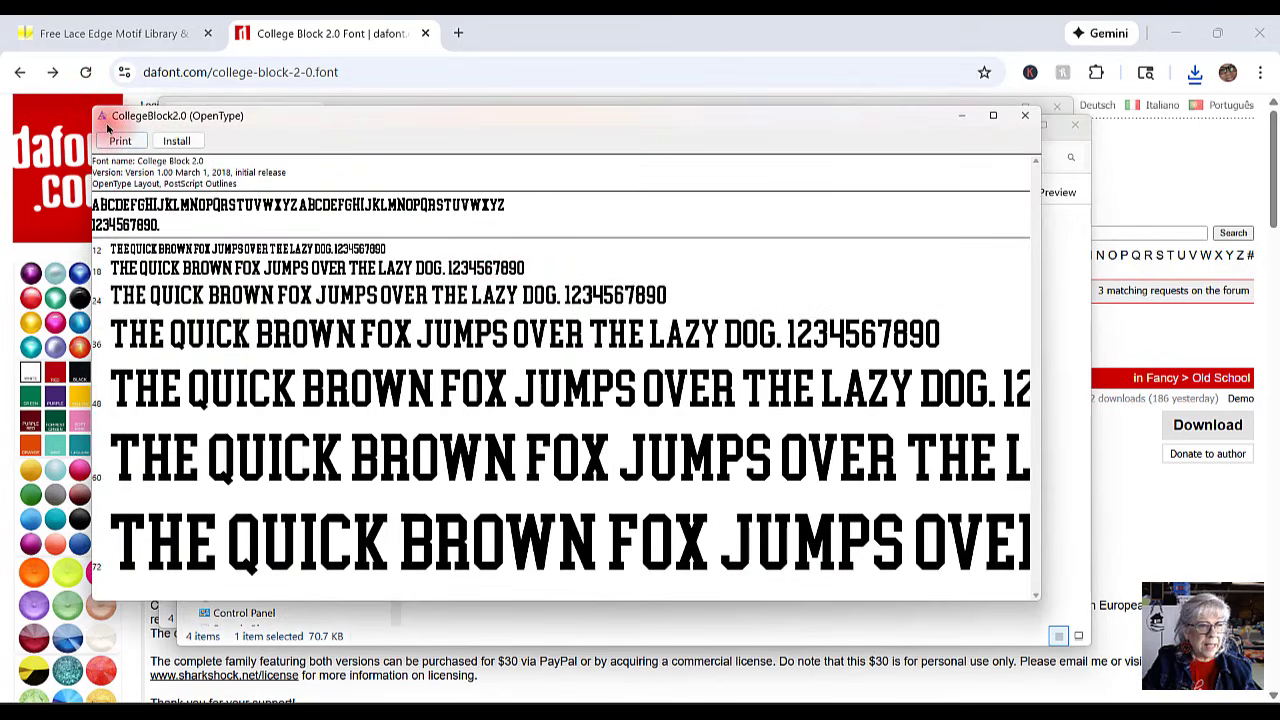
{"action": "left_click", "coordinate": [177, 142]}
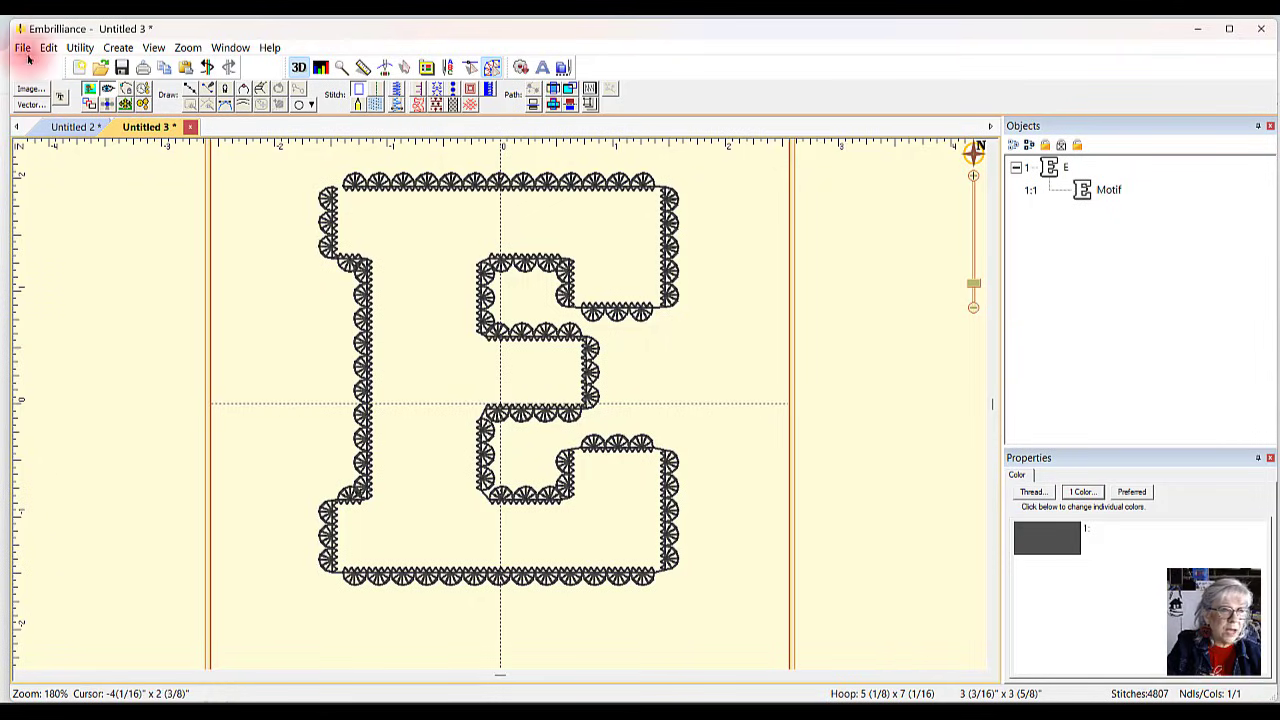
Step: Switch to Embrilliance, start a new design, and add the letter E as TrueType art in the College Block 2.0 font
{"action": "left_click", "coordinate": [79, 68]}
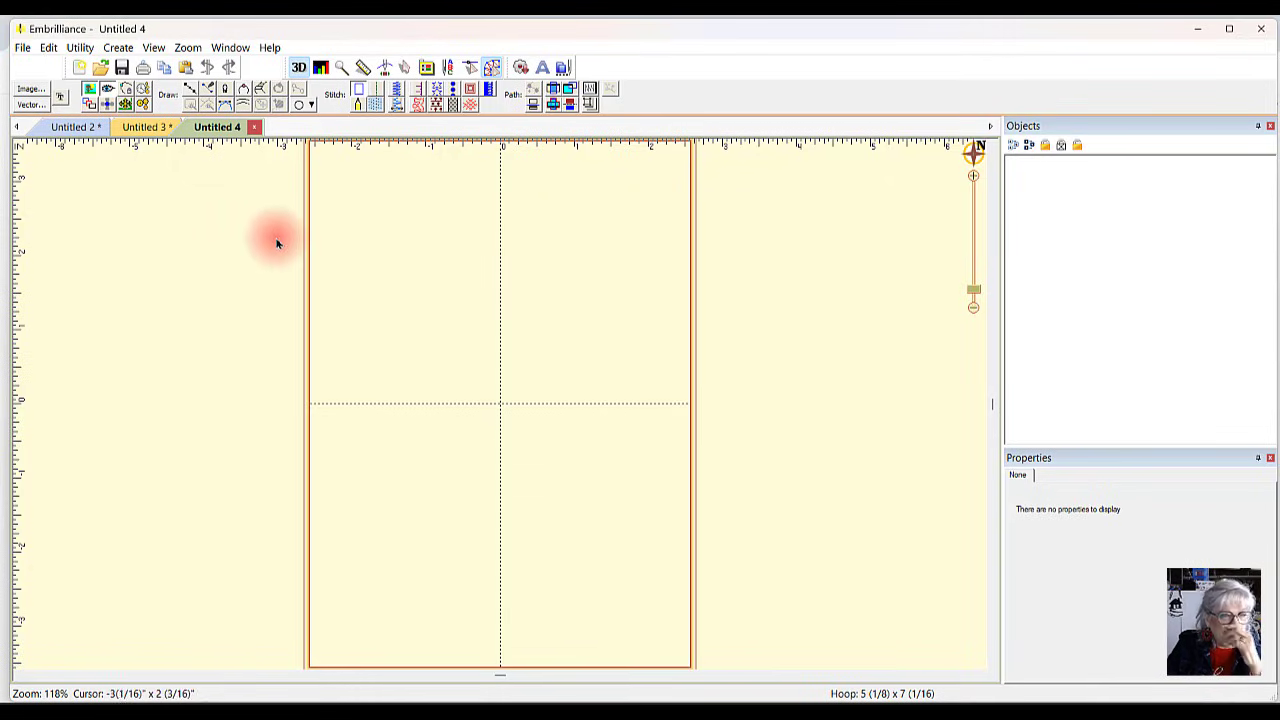
{"action": "left_click", "coordinate": [61, 99]}
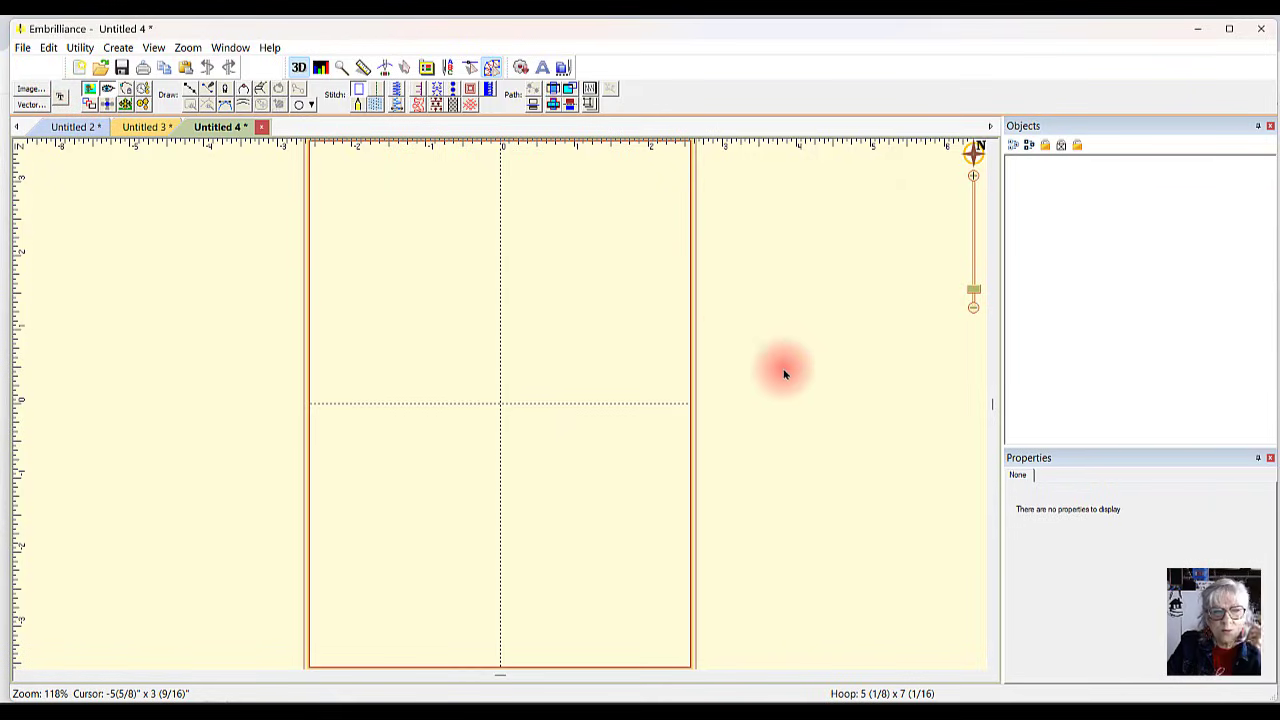
{"action": "left_click", "coordinate": [833, 383]}
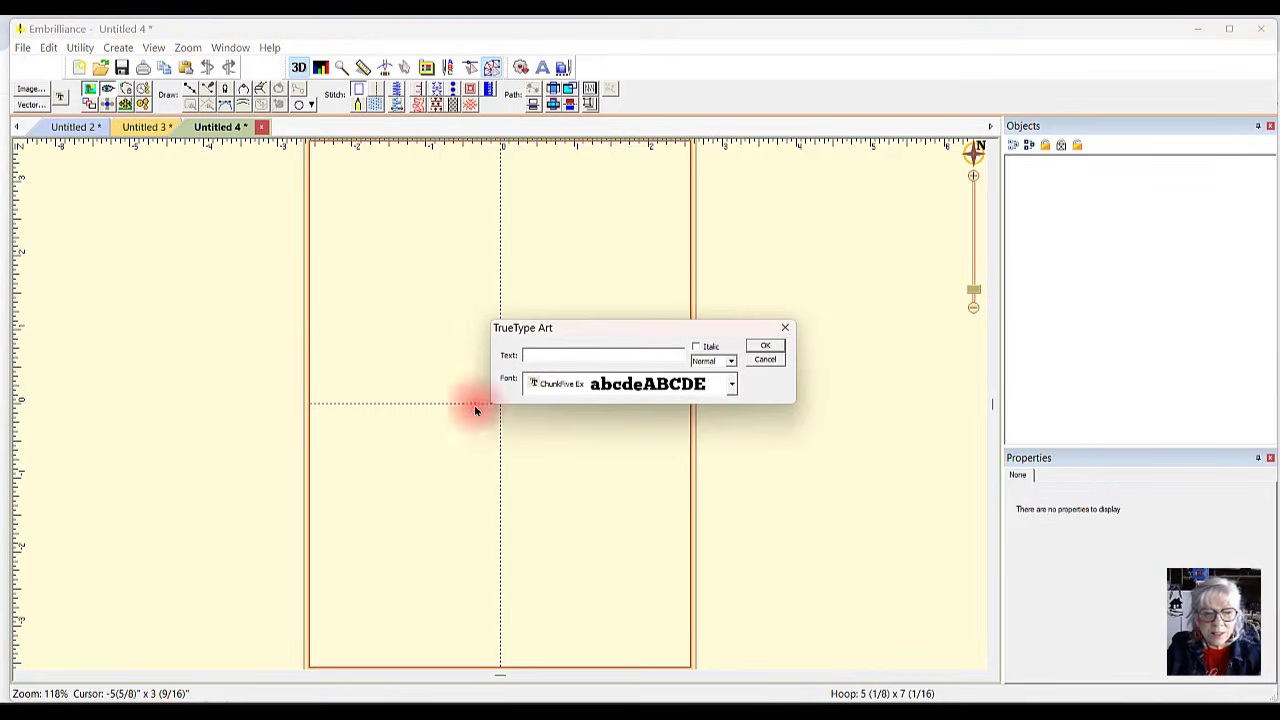
{"action": "left_click", "coordinate": [731, 387]}
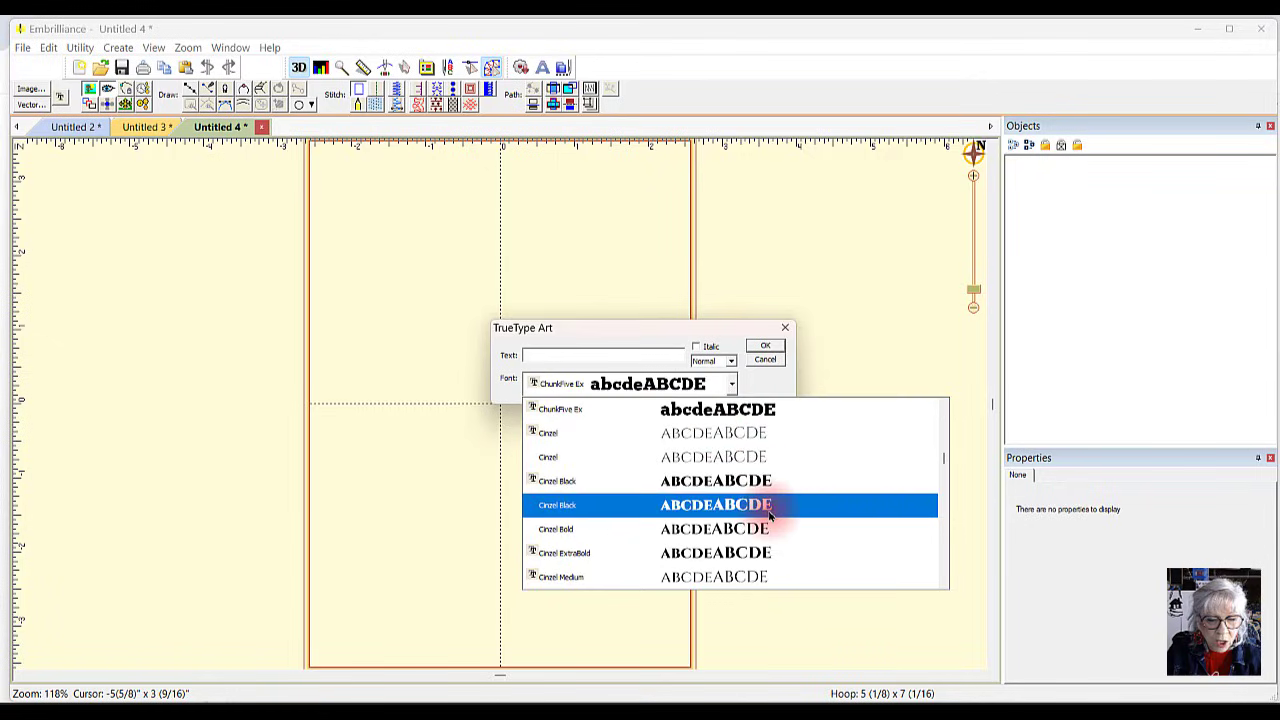
{"action": "scroll", "coordinate": [768, 510], "scroll_direction": "down", "scroll_amount": 1}
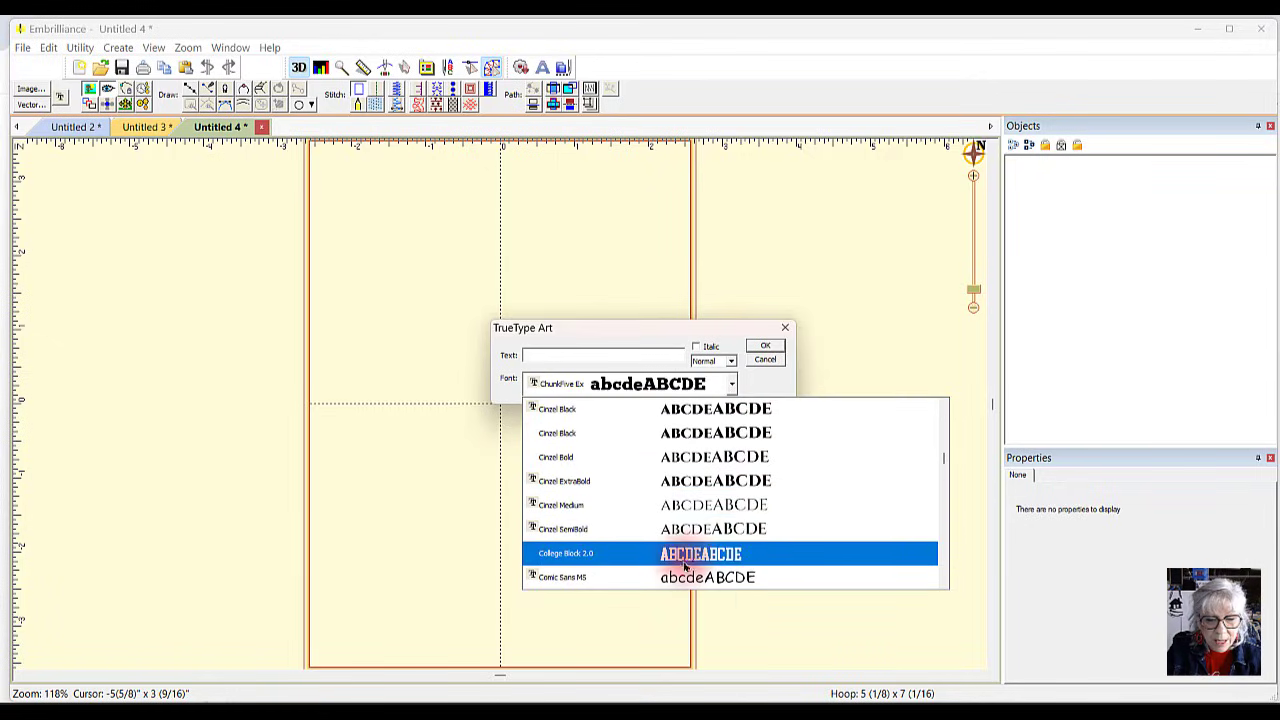
{"action": "left_click", "coordinate": [757, 557]}
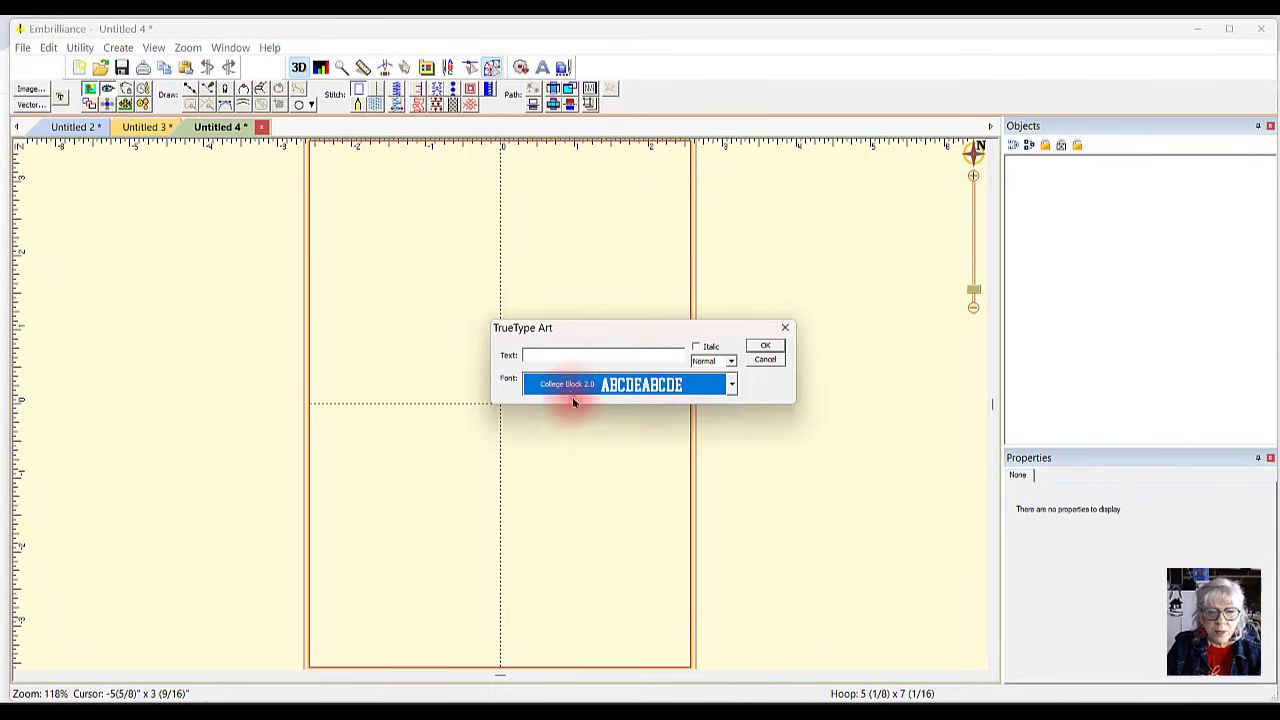
{"action": "left_click", "coordinate": [541, 353]}
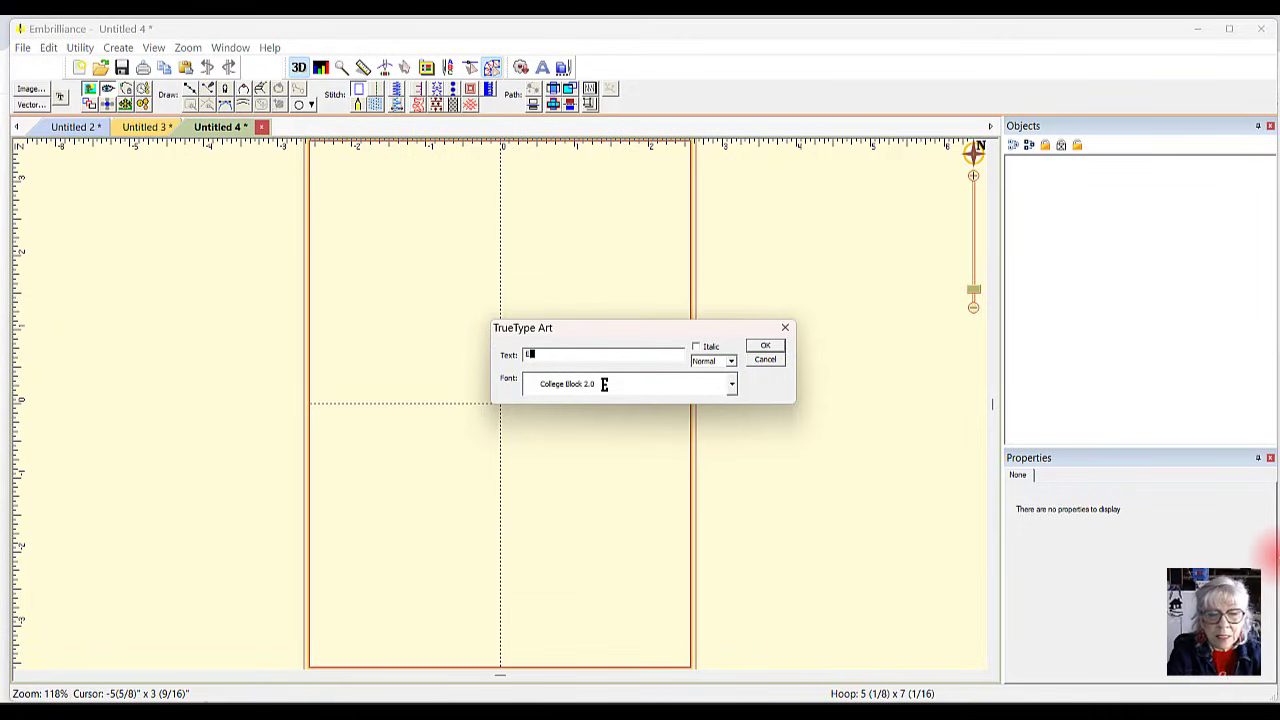
{"action": "left_click", "coordinate": [765, 345]}
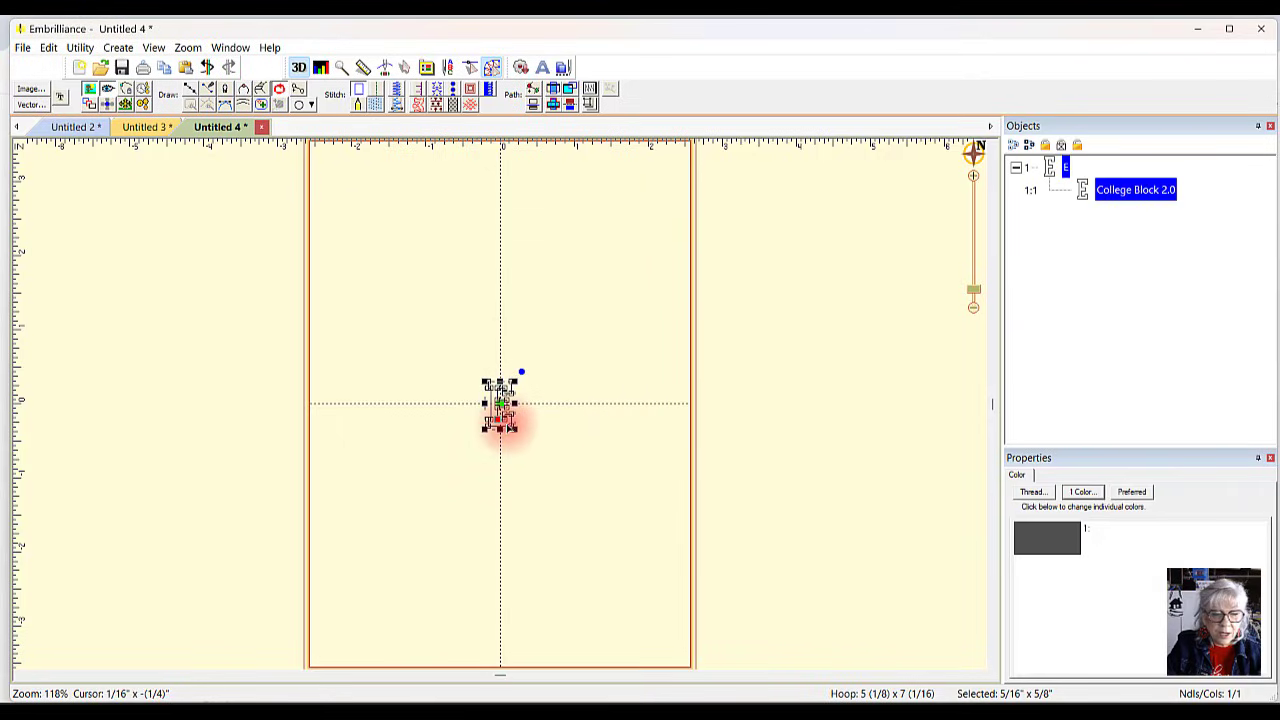
Step: Enlarge the letter E to about 3 3/16" x 6 1/4" and convert its outline to a motif run with Lace 1
{"action": "left_click_drag", "start_coordinate": [514, 428], "coordinate": [795, 585]}
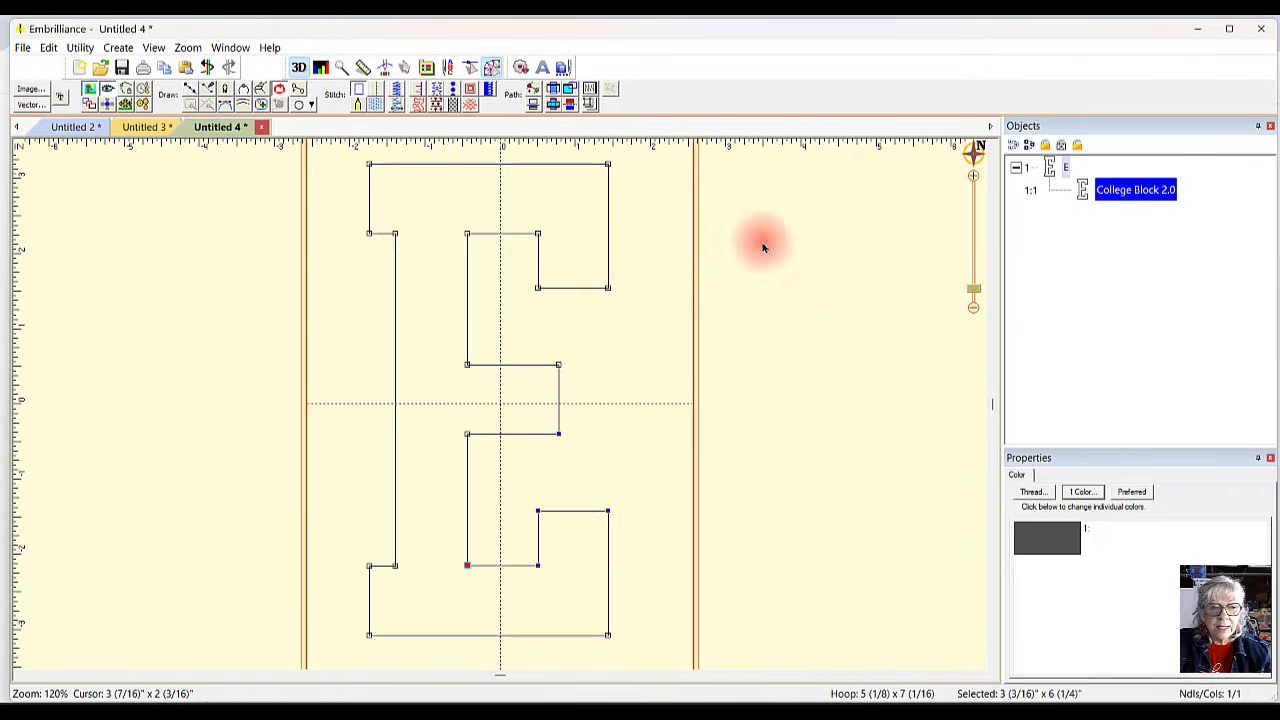
{"action": "left_click", "coordinate": [437, 89]}
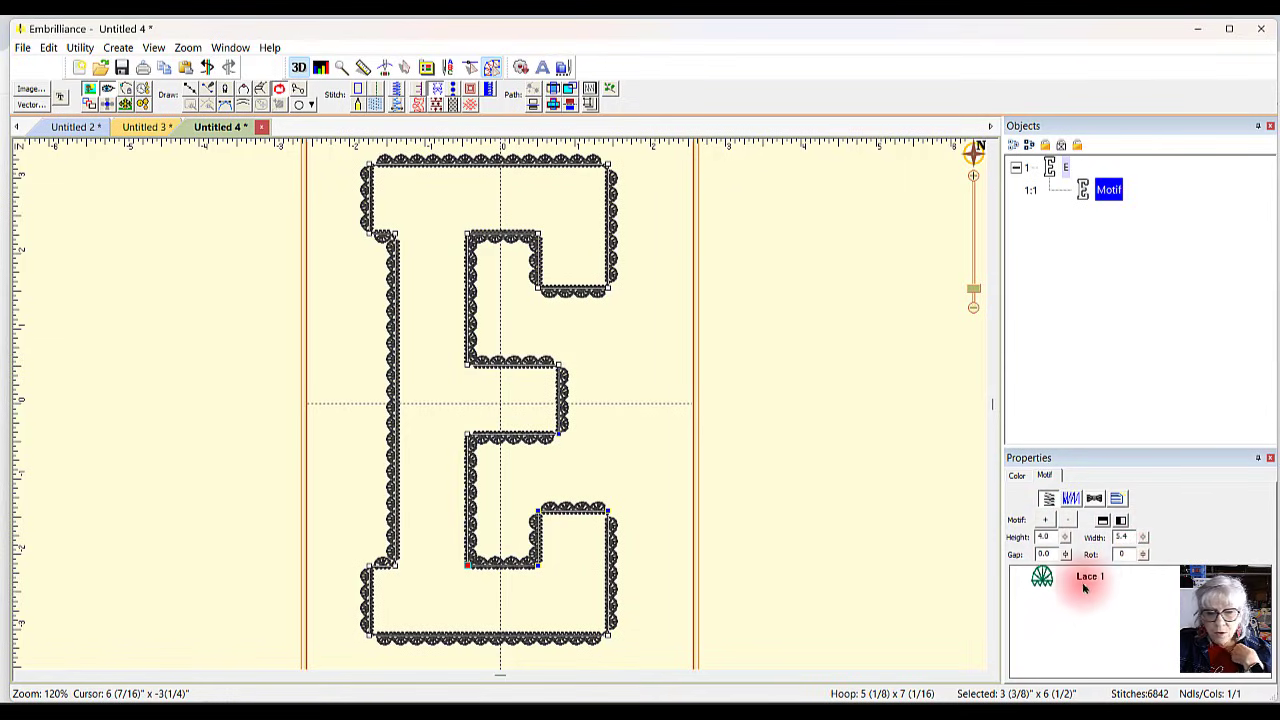
{"action": "scroll", "coordinate": [612, 483], "scroll_direction": "down", "scroll_amount": 2}
{"action": "scroll", "coordinate": [612, 483], "scroll_direction": "up", "scroll_amount": 4}
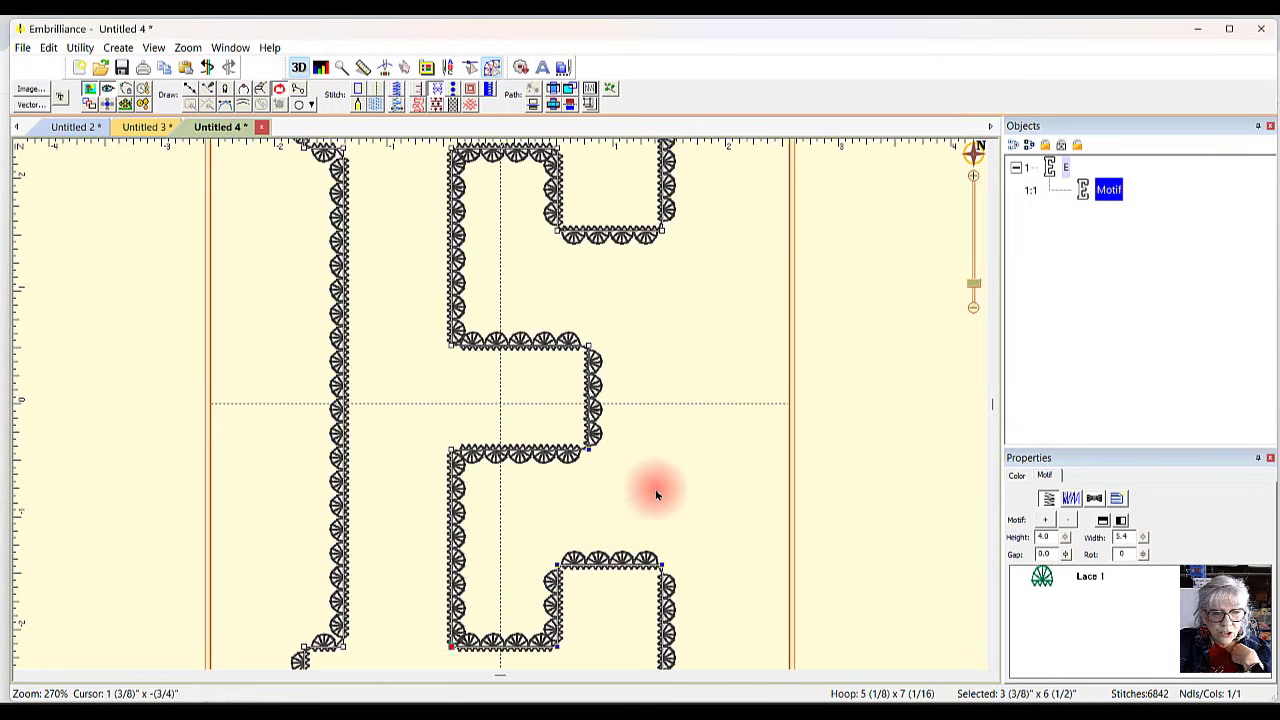
Step: Shrink the lace-edged E to about 1 7/8" x 3 1/2" and move it near the centre of the hoop
{"action": "scroll", "coordinate": [686, 500], "scroll_direction": "down", "scroll_amount": 4}
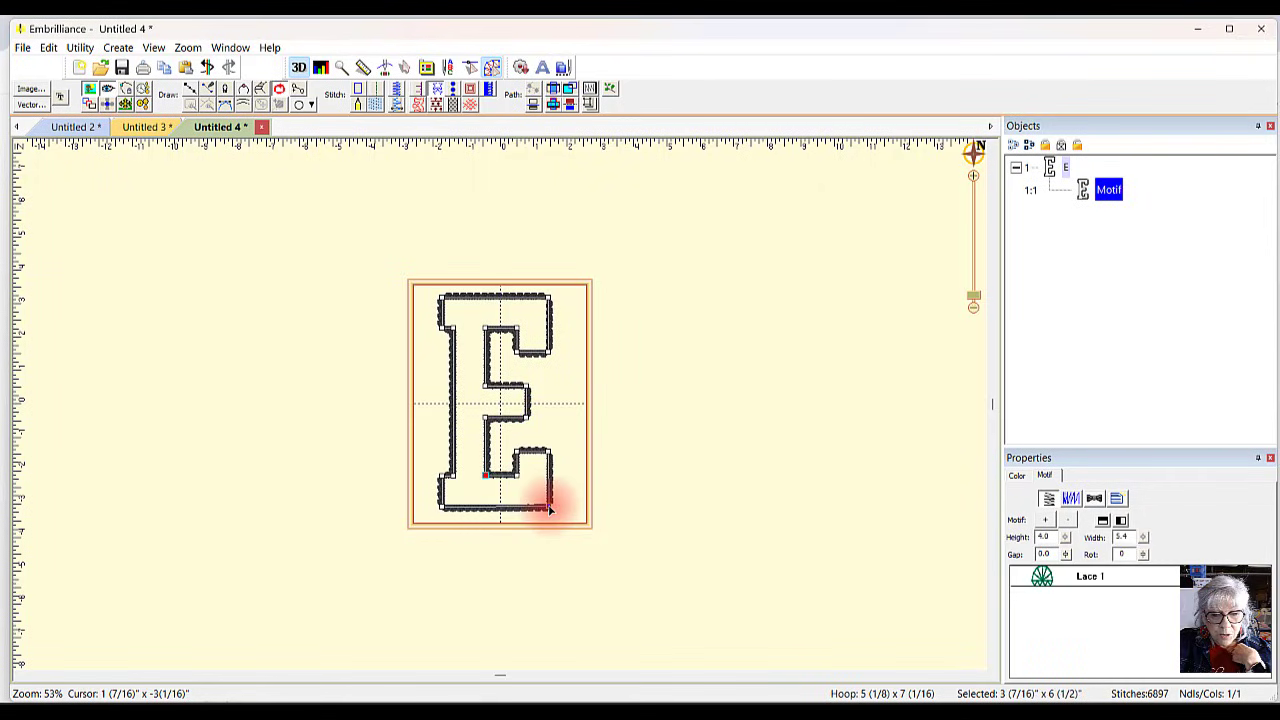
{"action": "mouse_move", "coordinate": [543, 506]}
{"action": "left_mouse_down"}
{"action": "mouse_move", "coordinate": [531, 486]}
{"action": "mouse_move", "coordinate": [567, 506]}
{"action": "left_mouse_up"}
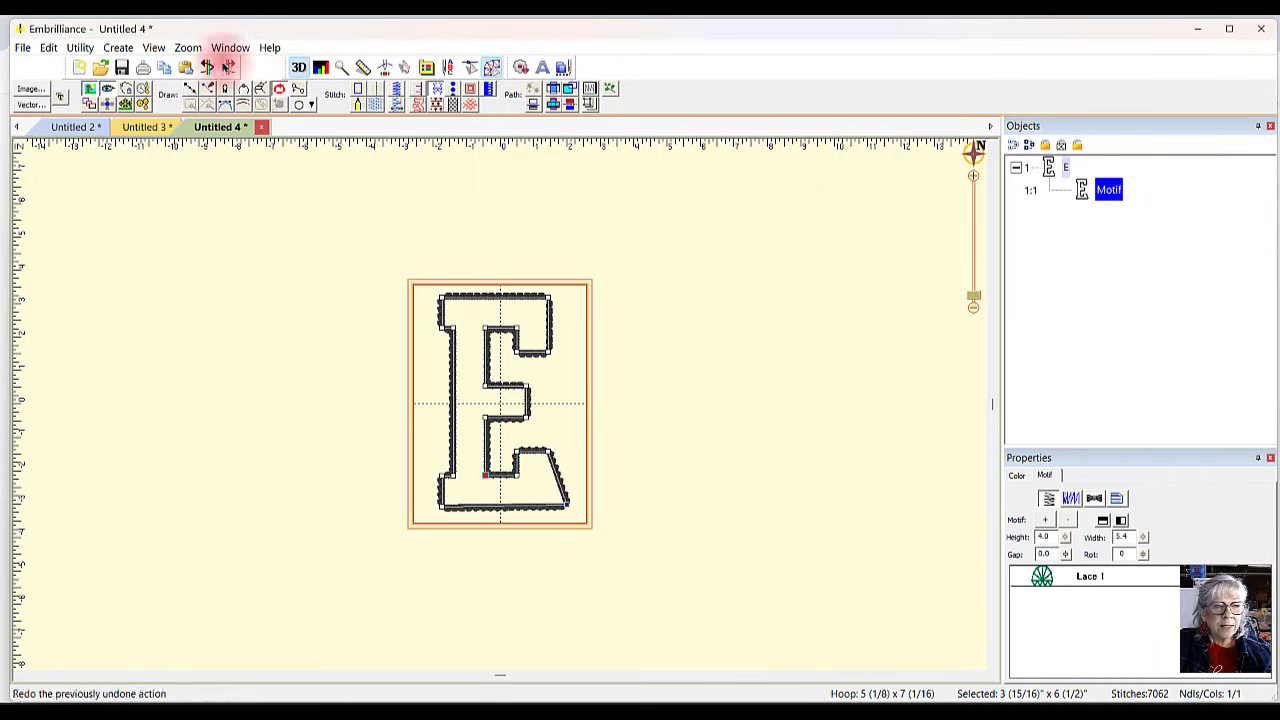
{"action": "left_click", "coordinate": [207, 67]}
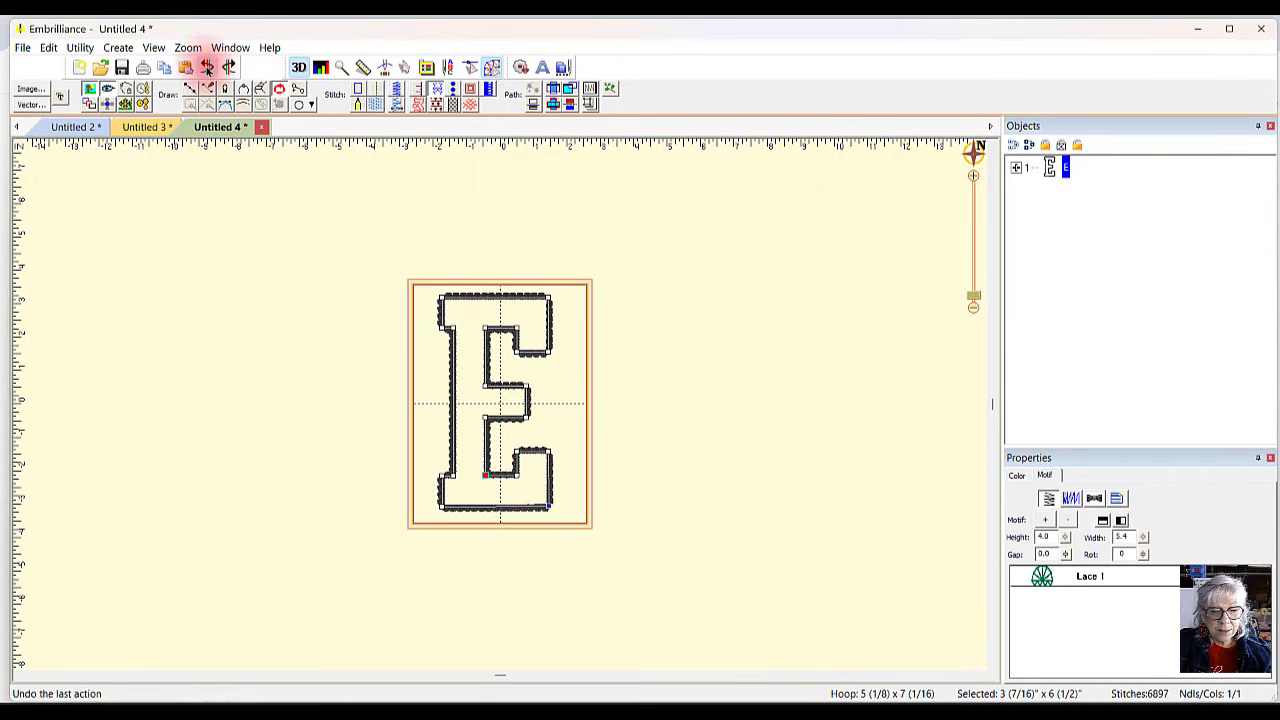
{"action": "left_click", "coordinate": [674, 313]}
{"action": "left_click", "coordinate": [538, 305]}
{"action": "left_click", "coordinate": [545, 293]}
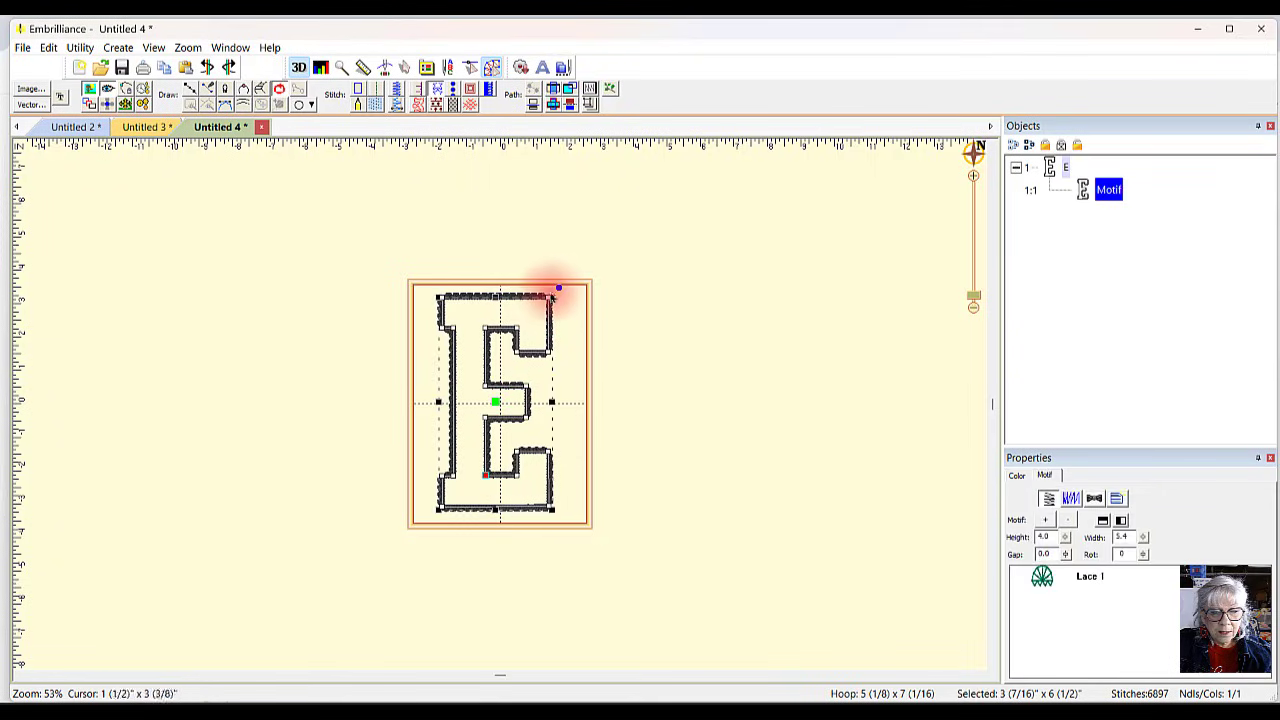
{"action": "left_click_drag", "start_coordinate": [552, 510], "coordinate": [489, 410]}
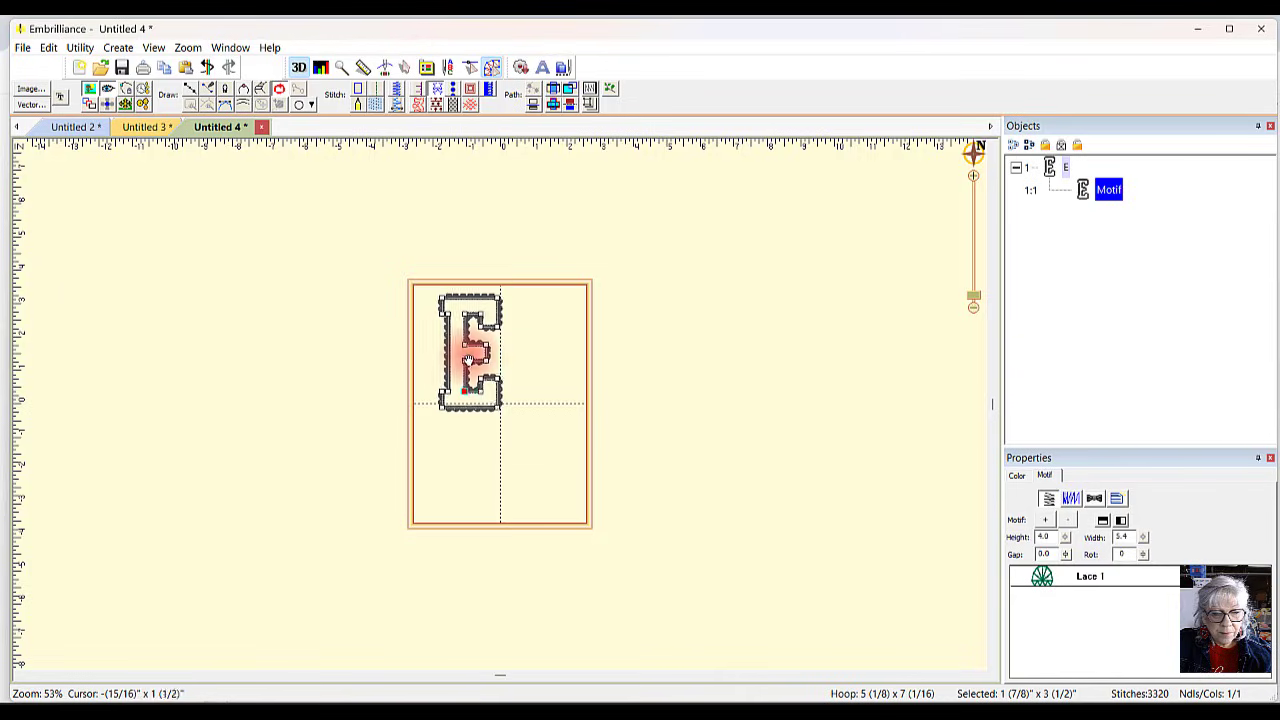
{"action": "left_click_drag", "start_coordinate": [472, 354], "coordinate": [490, 401]}
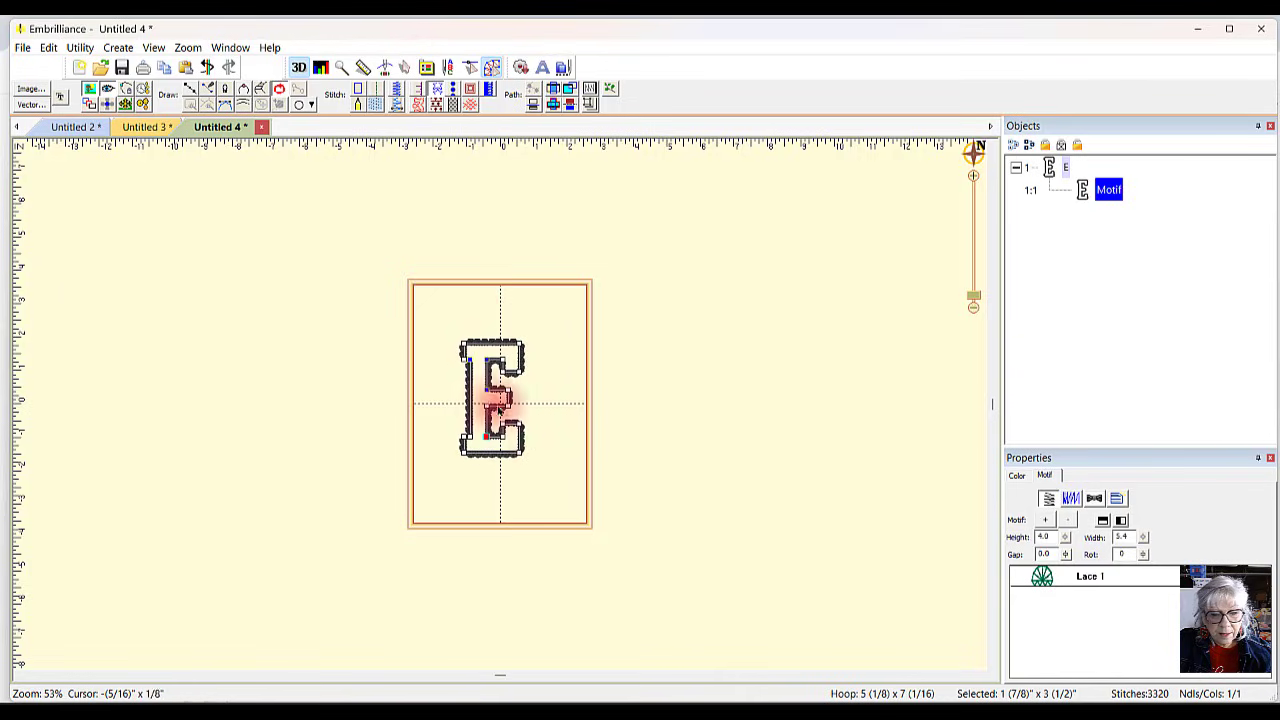
Step: Try a Lace 1 motif height of 5.6 on the letter E, and return the height to 4.0
{"action": "scroll", "coordinate": [803, 516], "scroll_direction": "up", "scroll_amount": 3}
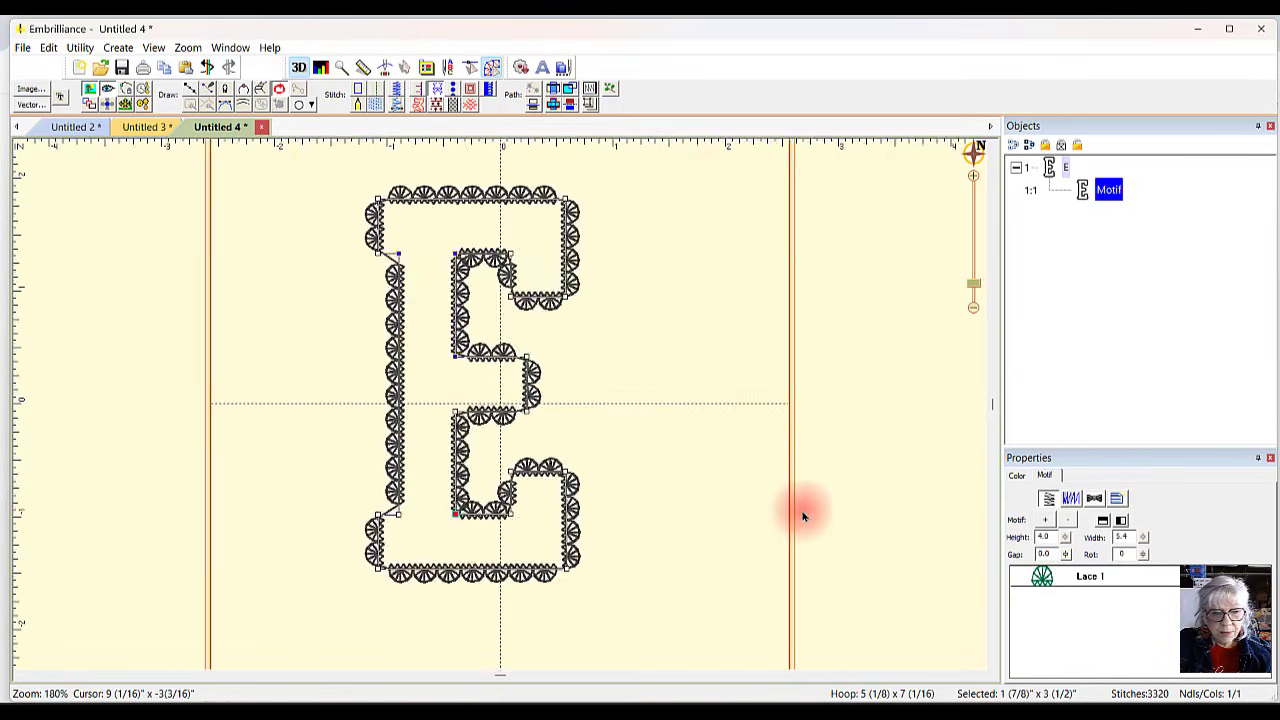
{"action": "scroll", "coordinate": [691, 400], "scroll_direction": "up", "scroll_amount": 1}
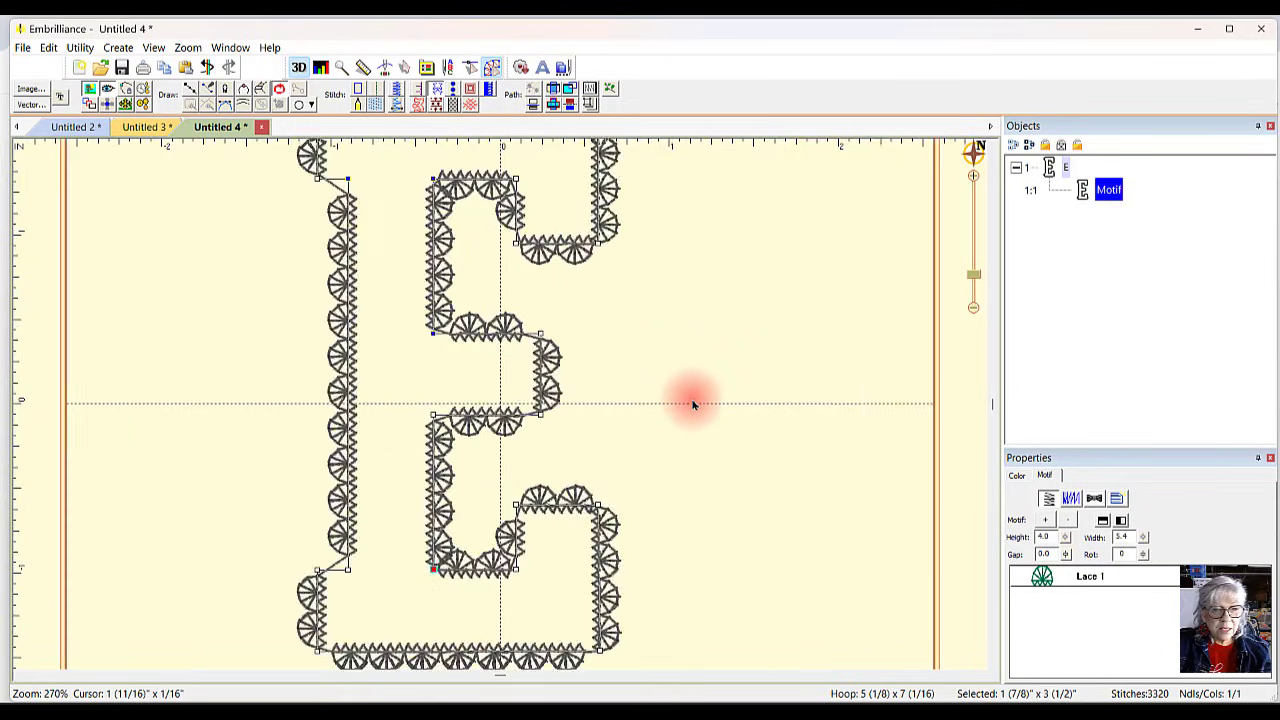
{"action": "scroll", "coordinate": [680, 395], "scroll_direction": "down", "scroll_amount": 1}
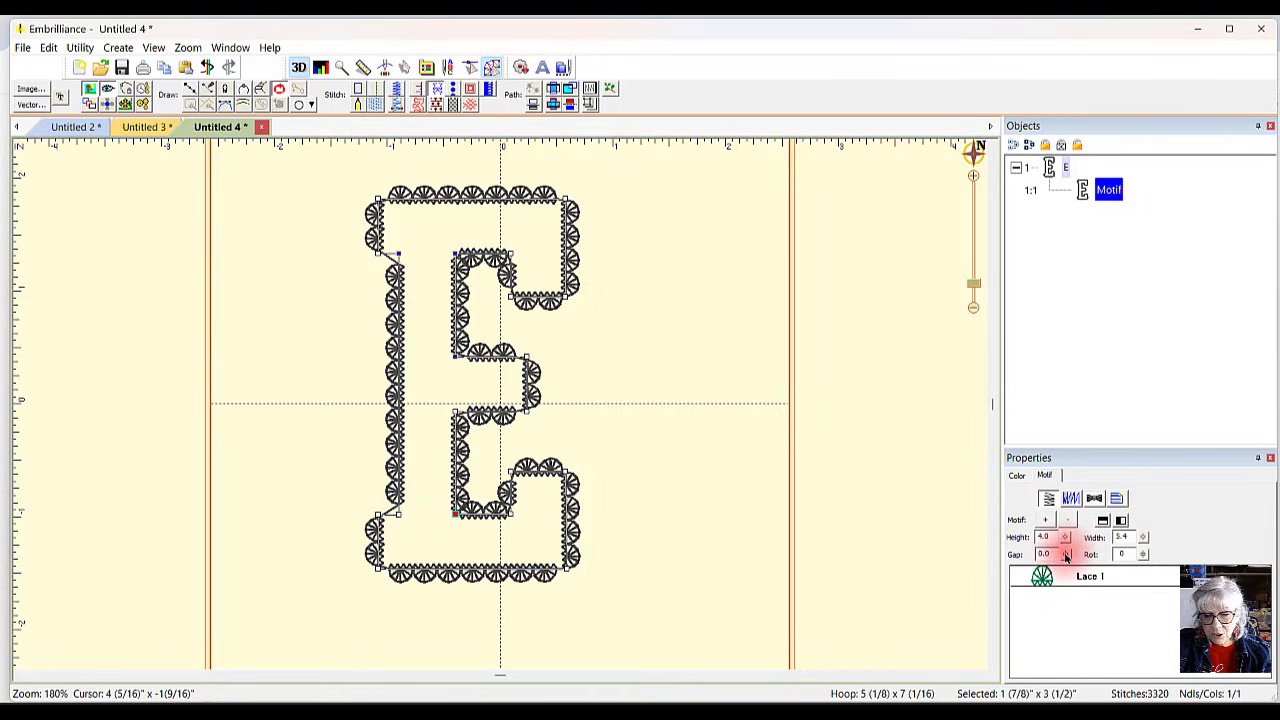
{"action": "left_click_drag", "start_coordinate": [1066, 537], "coordinate": [1069, 603]}
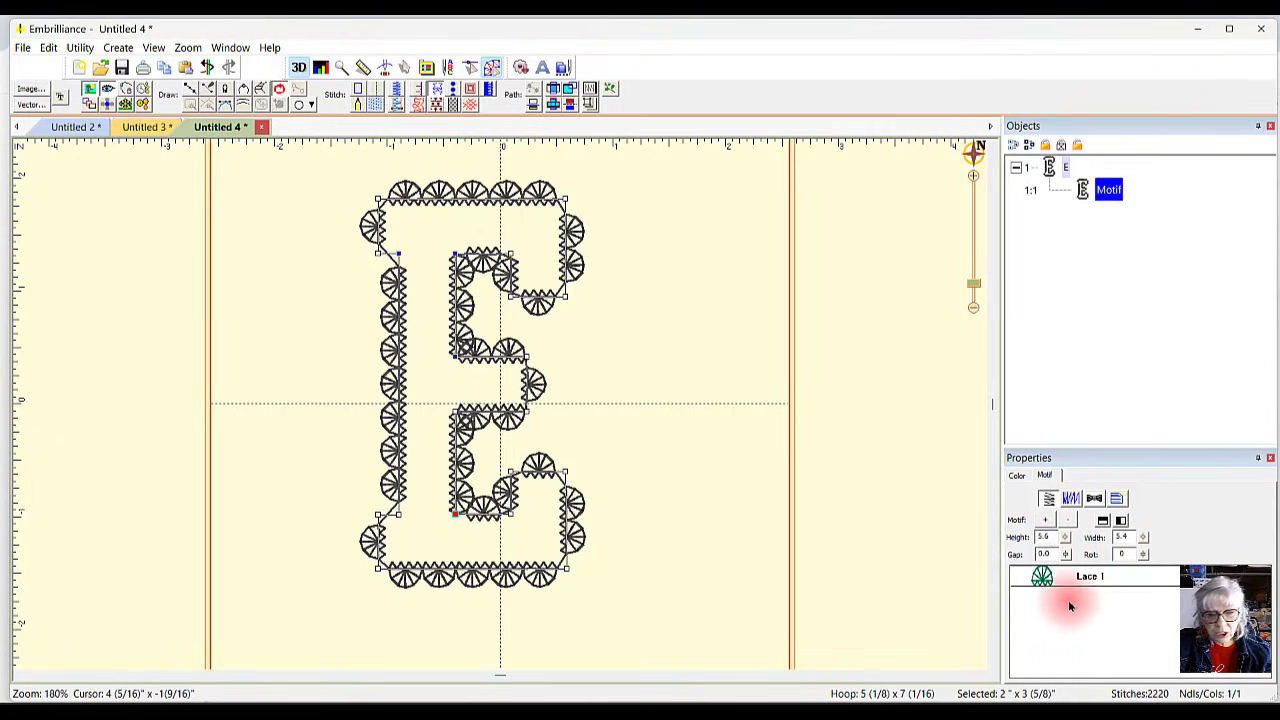
{"action": "left_click_drag", "start_coordinate": [1066, 537], "coordinate": [1071, 606]}
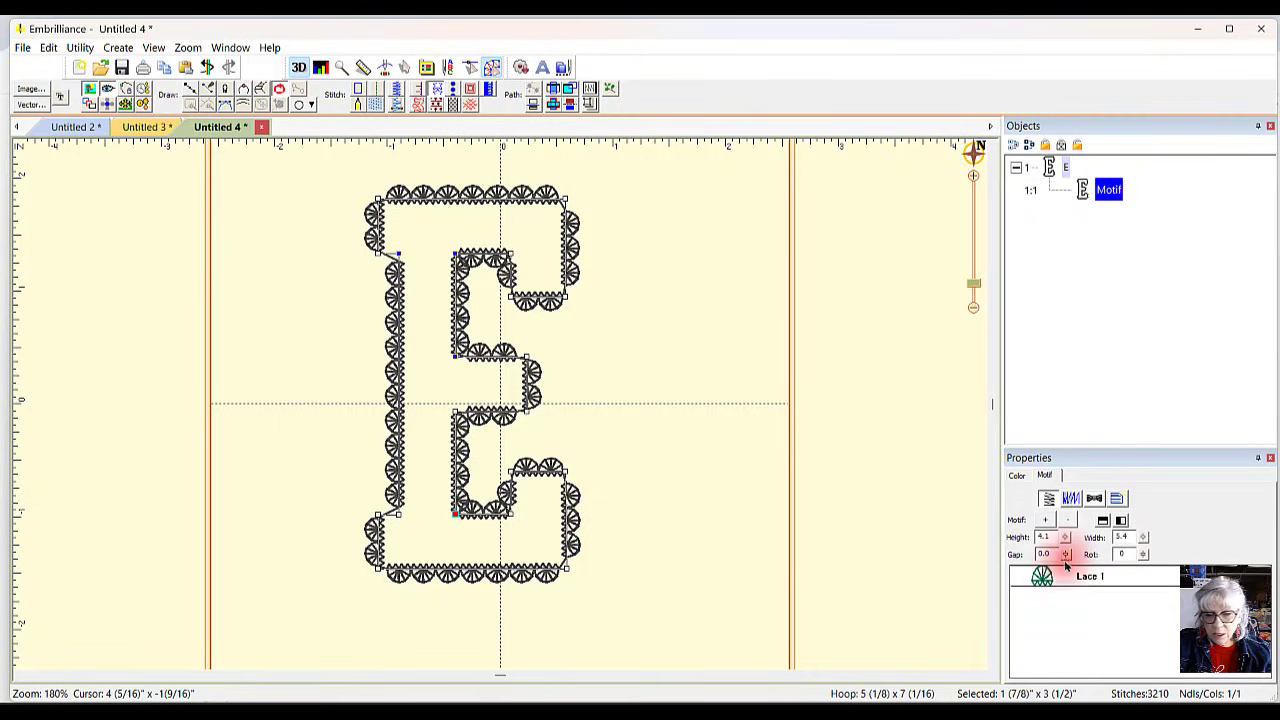
{"action": "left_click_drag", "start_coordinate": [1050, 538], "coordinate": [880, 514]}
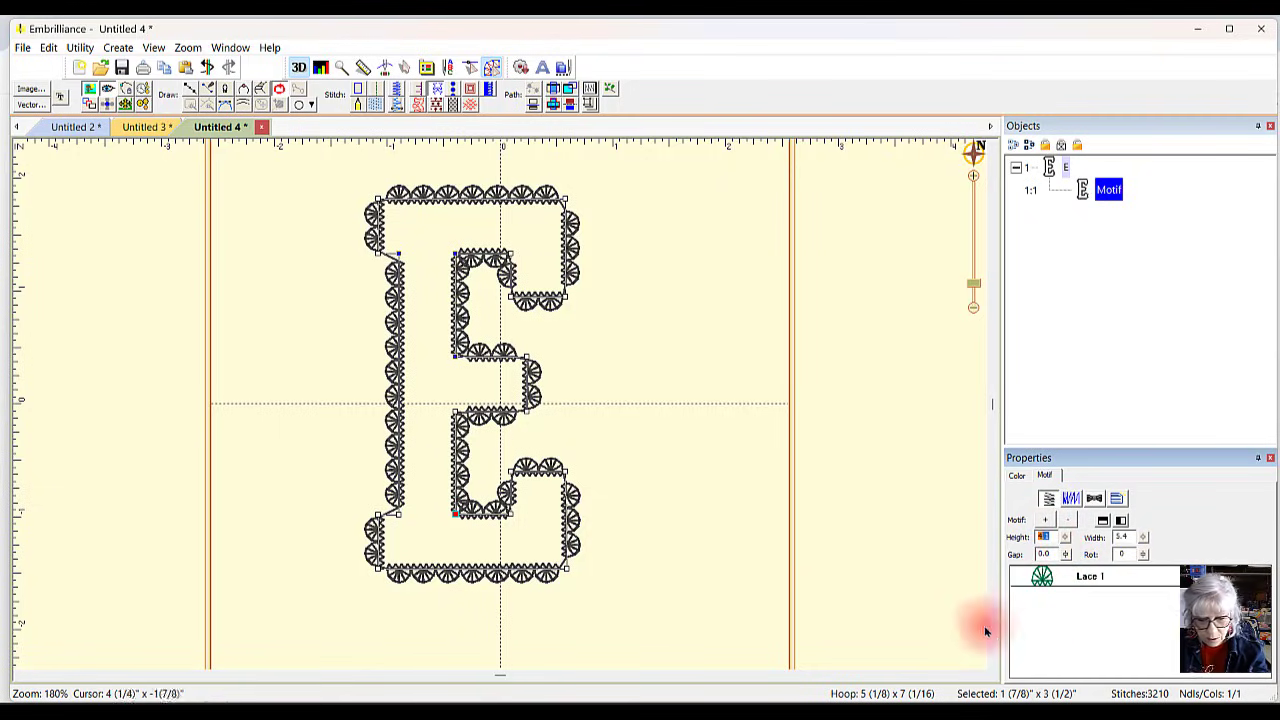
{"action": "type", "text": "4"}
{"action": "key", "text": "Tab"}
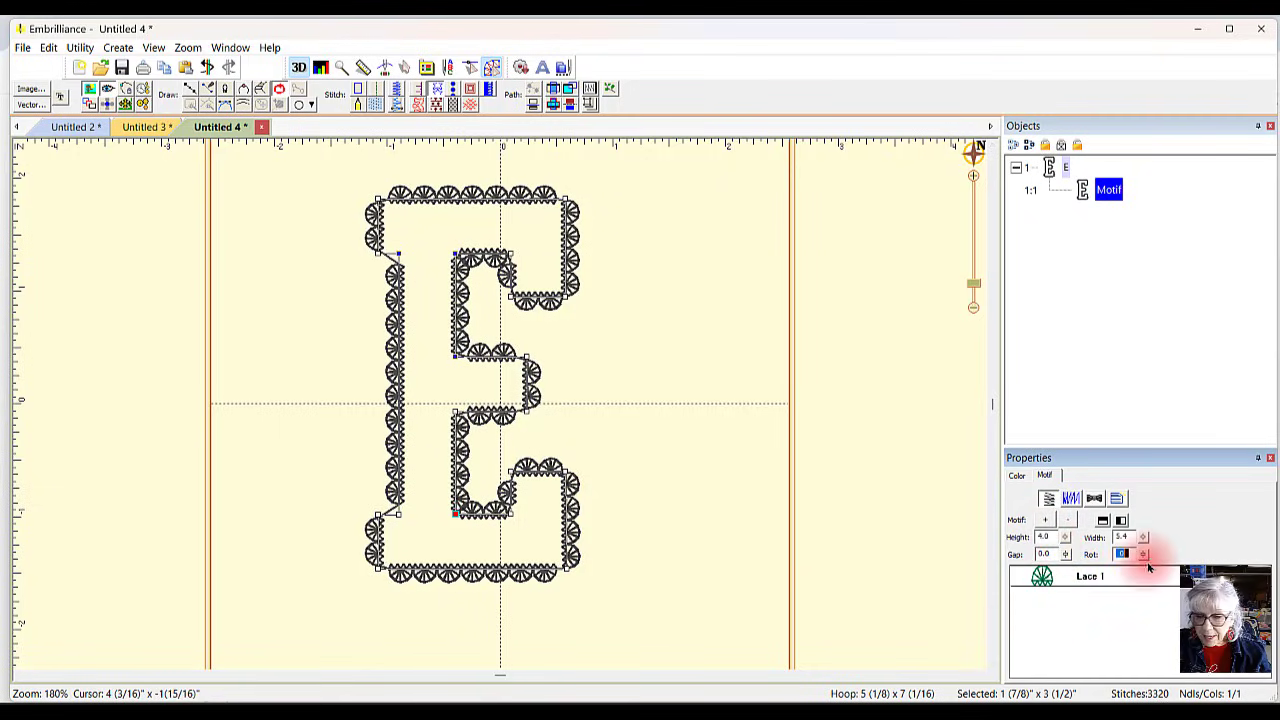
Step: Try Lace 1 motif widths of 6.5 and 4.1 on the letter E, and settle on a width of 5.1
{"action": "left_click_drag", "start_coordinate": [1144, 538], "coordinate": [1147, 603]}
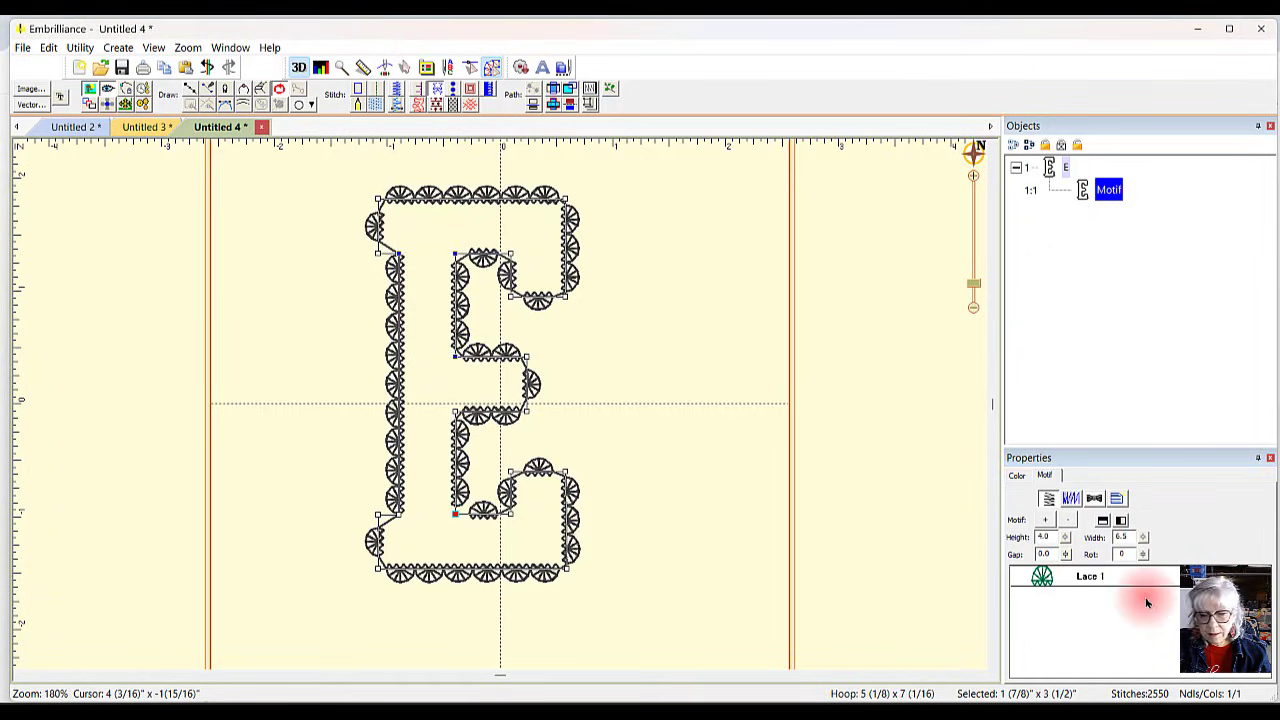
{"action": "left_click", "coordinate": [1123, 553]}
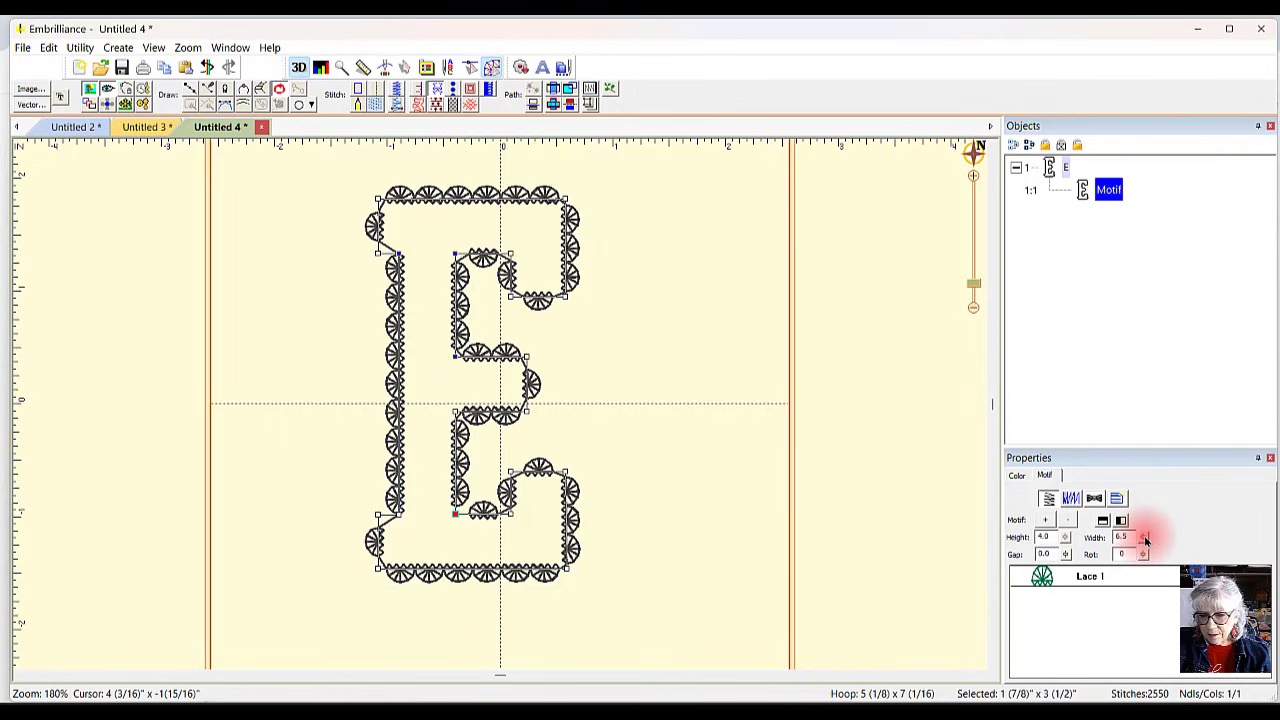
{"action": "left_click_drag", "start_coordinate": [1146, 540], "coordinate": [1147, 610]}
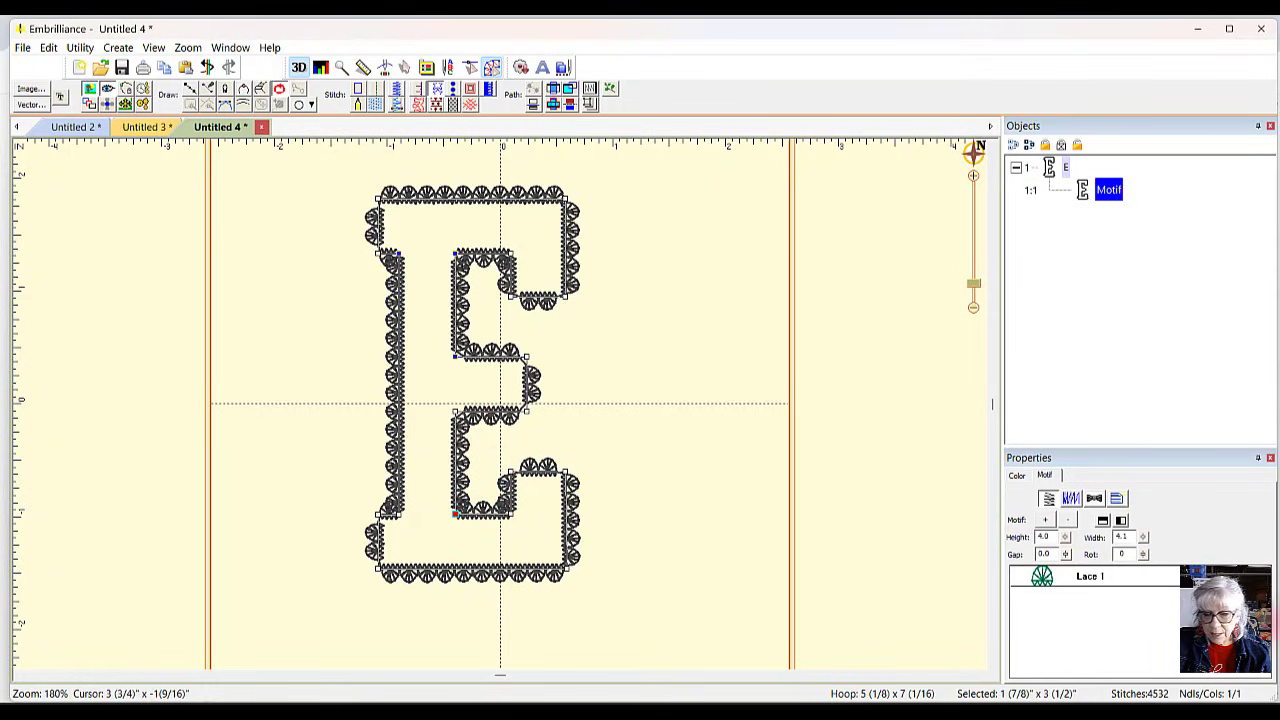
{"action": "left_click_drag", "start_coordinate": [1143, 537], "coordinate": [1146, 603]}
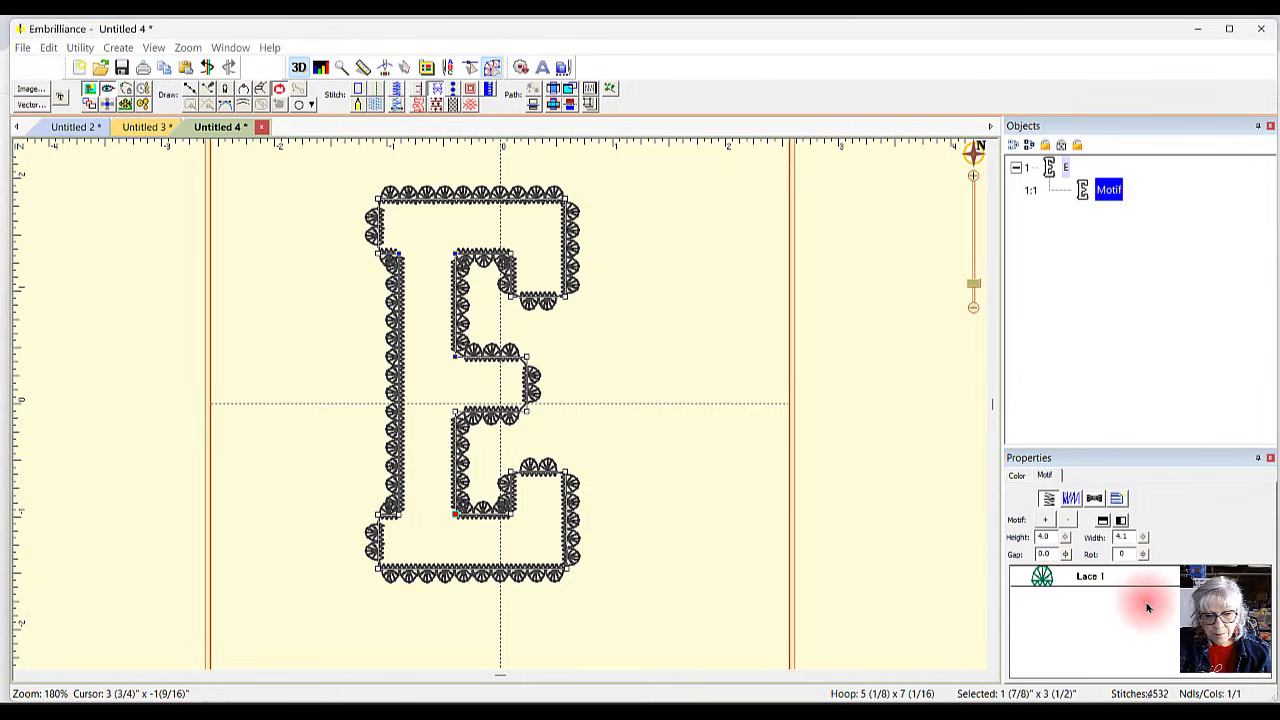
Step: Increase the gap between the Lace 1 motifs around the letter E, trying 0.6 and ending at 0.9
{"action": "left_click", "coordinate": [661, 385]}
{"action": "left_click_drag", "start_coordinate": [1067, 557], "coordinate": [1074, 606]}
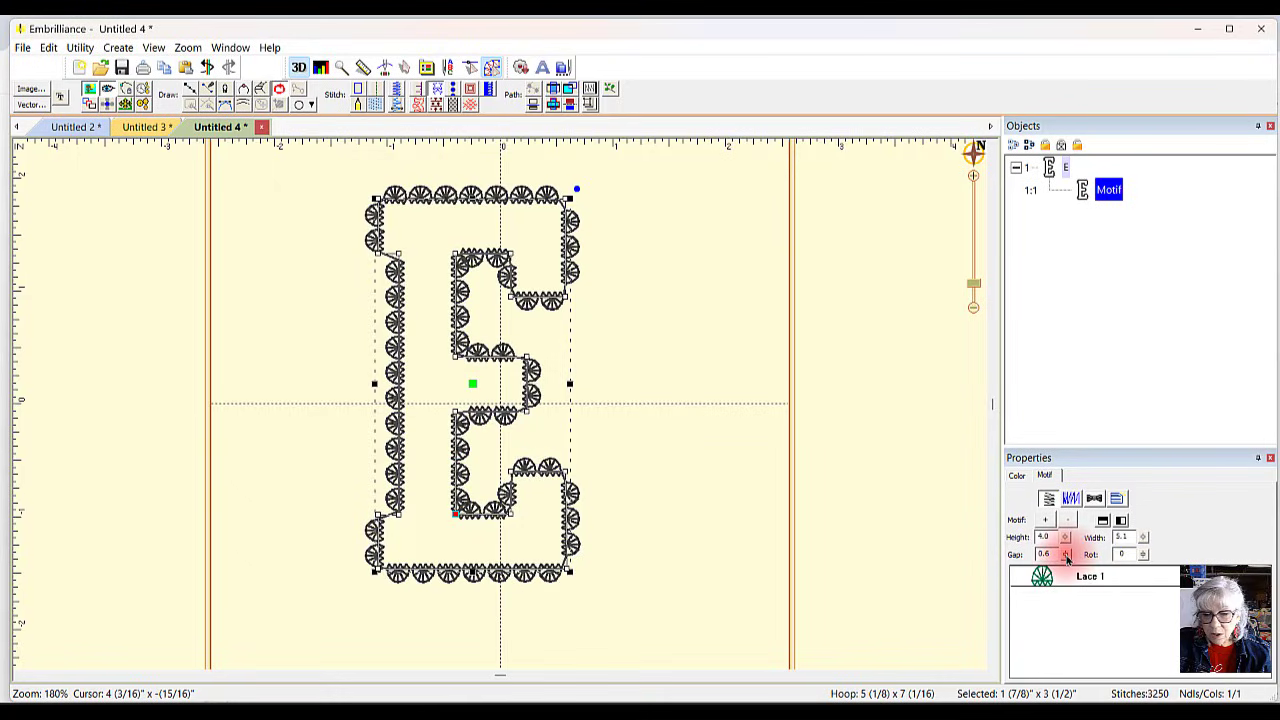
{"action": "left_click_drag", "start_coordinate": [1066, 554], "coordinate": [1070, 609]}
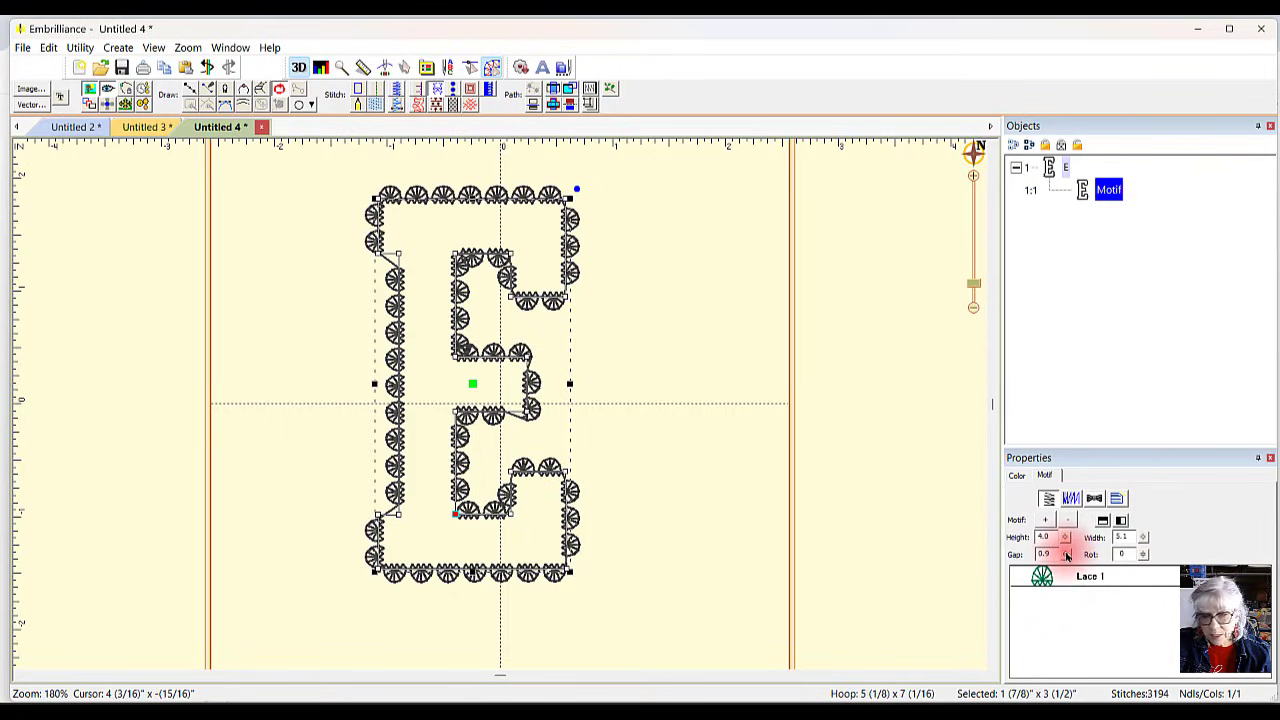
Step: Reduce the gap between the Lace 1 motifs around the letter E, trying 0.4 and ending at 0.0
{"action": "left_click_drag", "start_coordinate": [1064, 556], "coordinate": [1068, 614]}
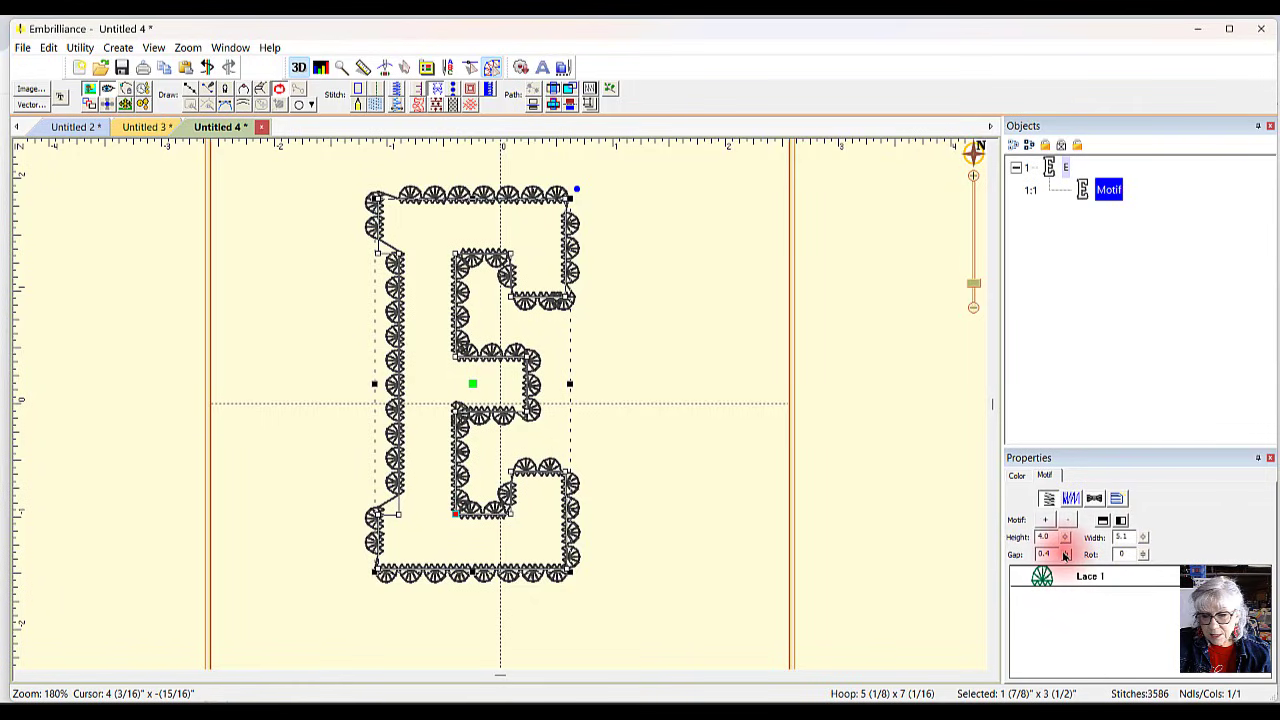
{"action": "left_click_drag", "start_coordinate": [1065, 555], "coordinate": [1071, 618]}
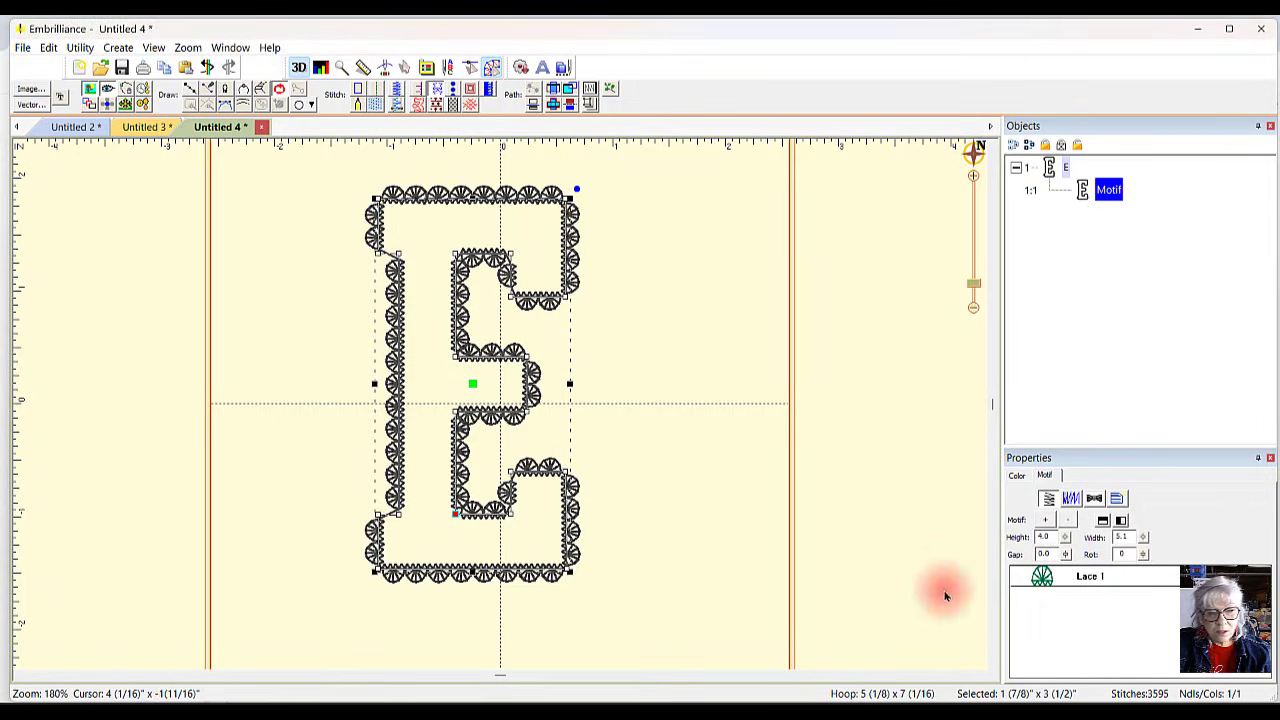
{"action": "left_click", "coordinate": [695, 440]}
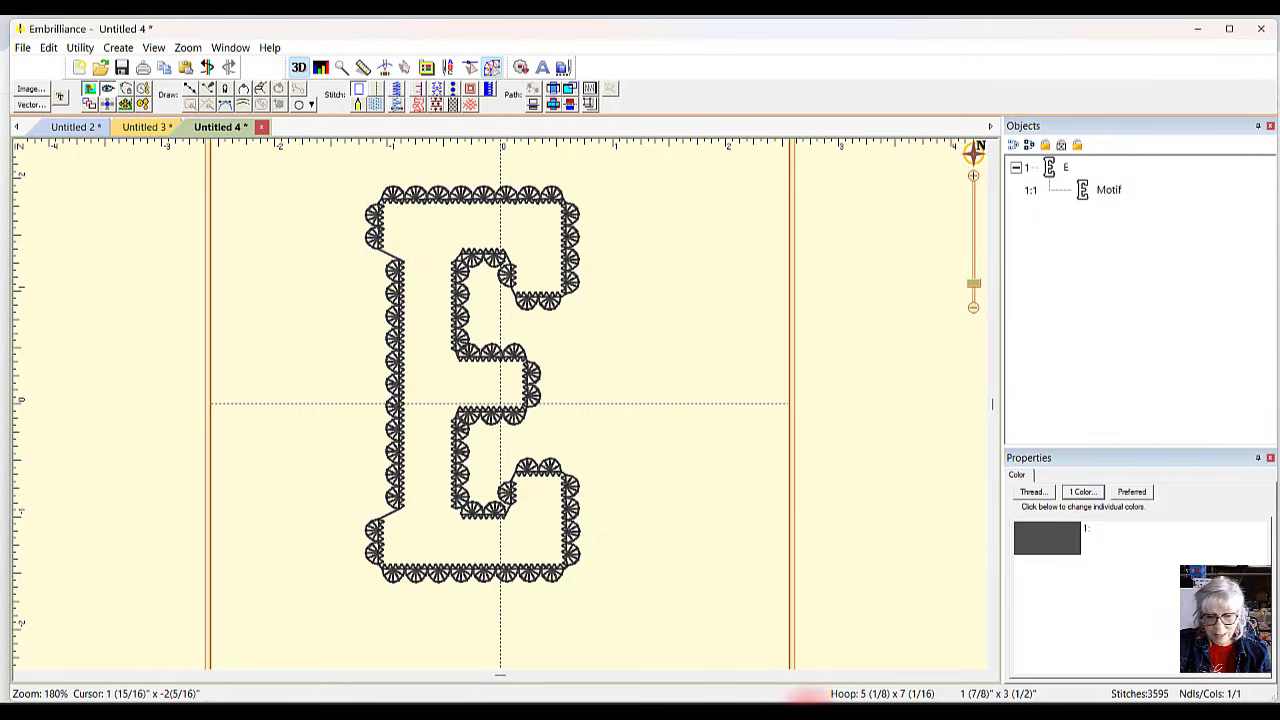
Step: Replace the letter E's Lace 1 motif with Lace 1 offset from the SewBubbles Lace 1 category, using the blog's example as reference
{"action": "mouse_move", "coordinate": [803, 712]}
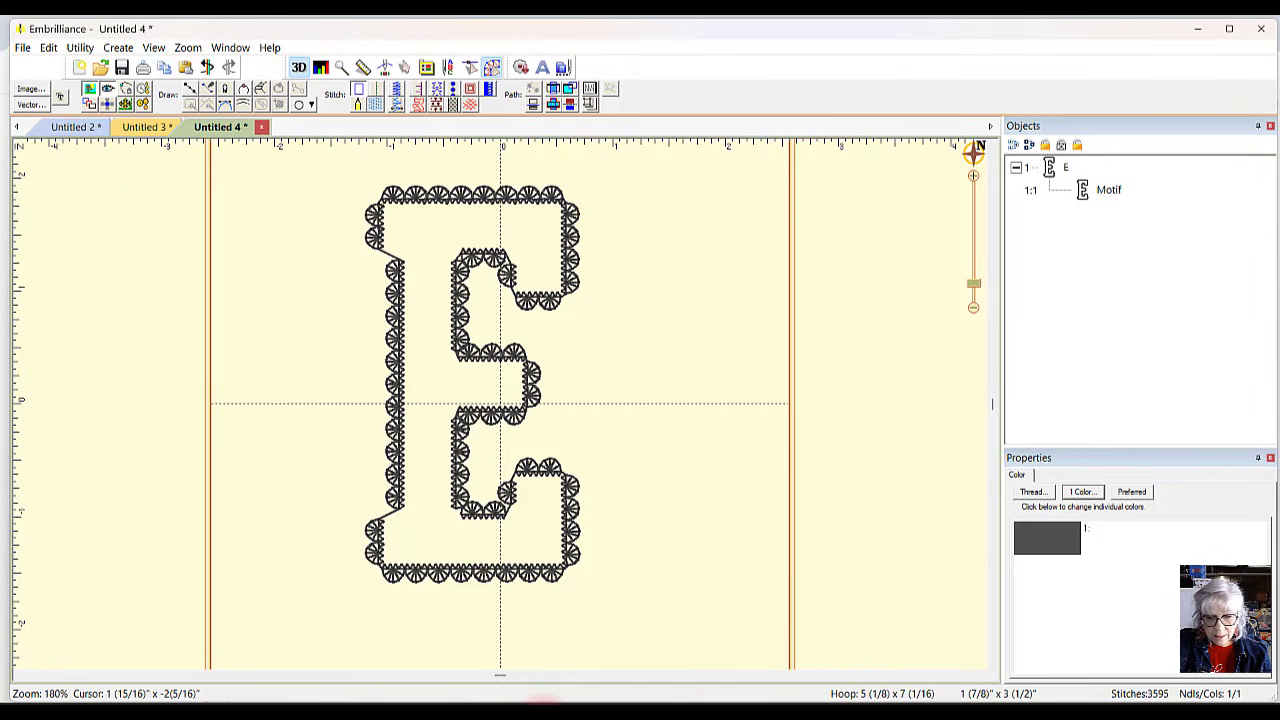
{"action": "left_click", "coordinate": [545, 710]}
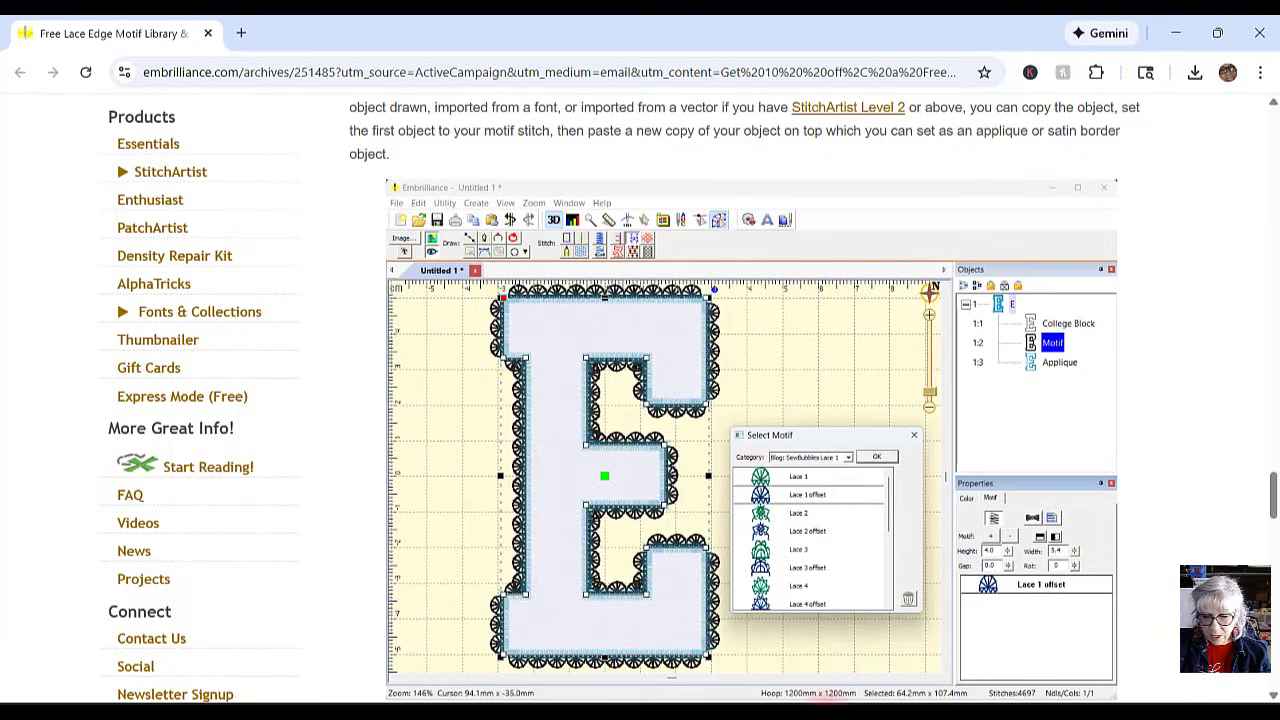
{"action": "left_click", "coordinate": [828, 715]}
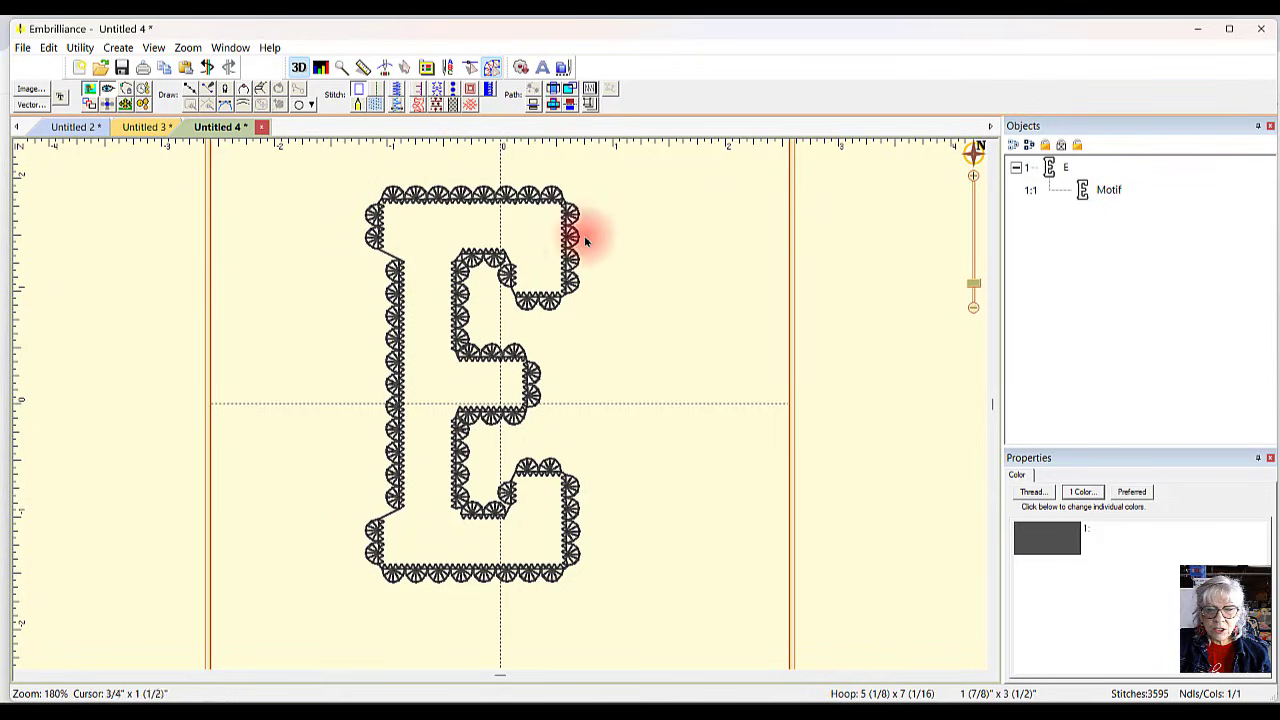
{"action": "left_click", "coordinate": [1109, 190]}
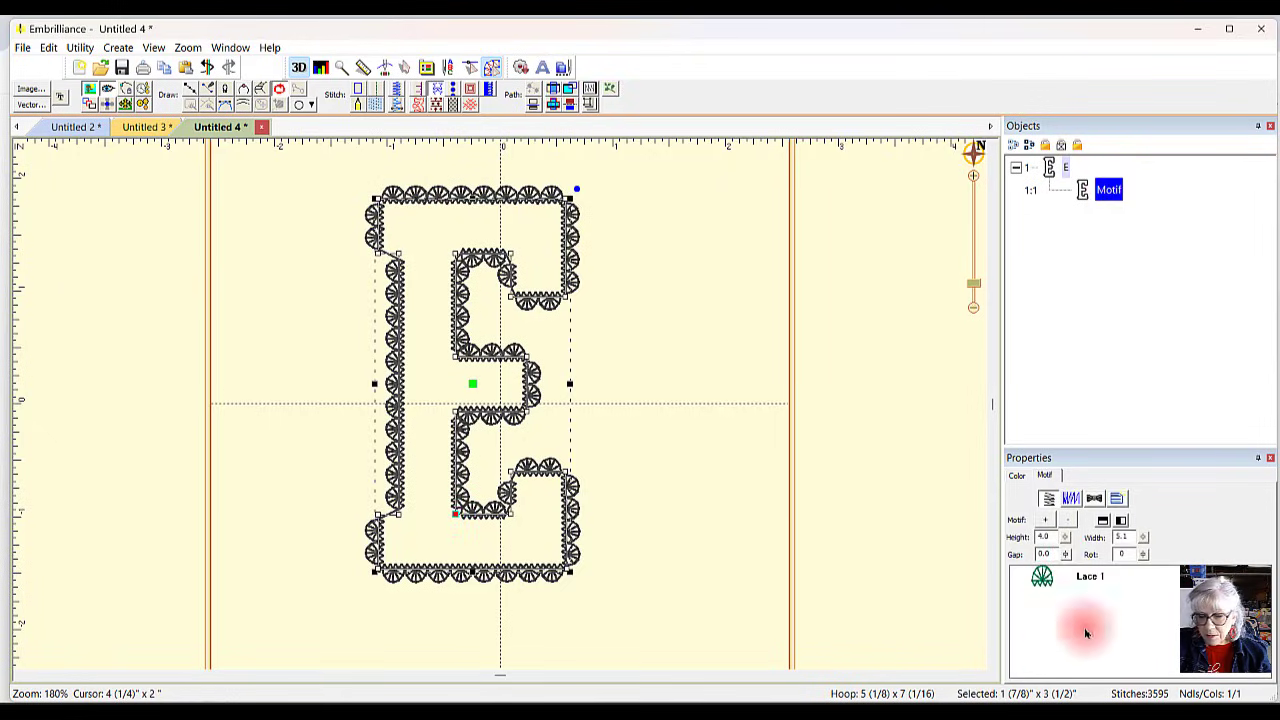
{"action": "left_click", "coordinate": [1093, 578]}
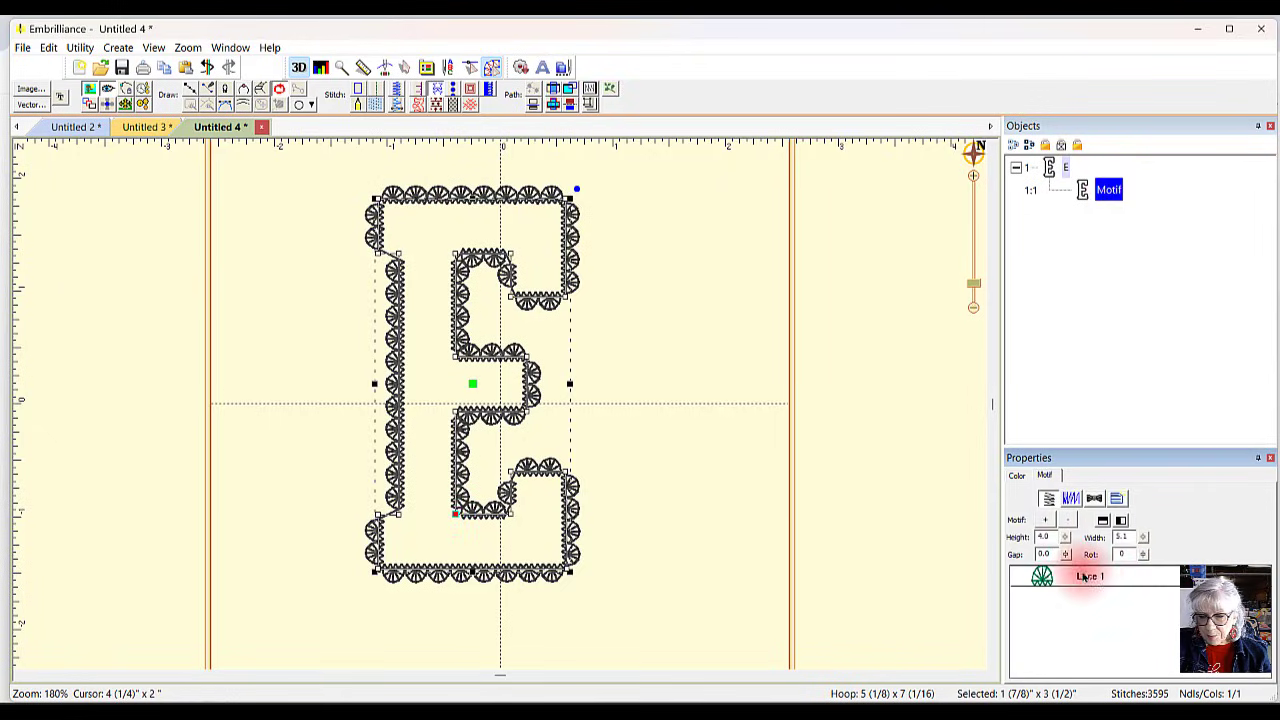
{"action": "left_click", "coordinate": [1067, 520]}
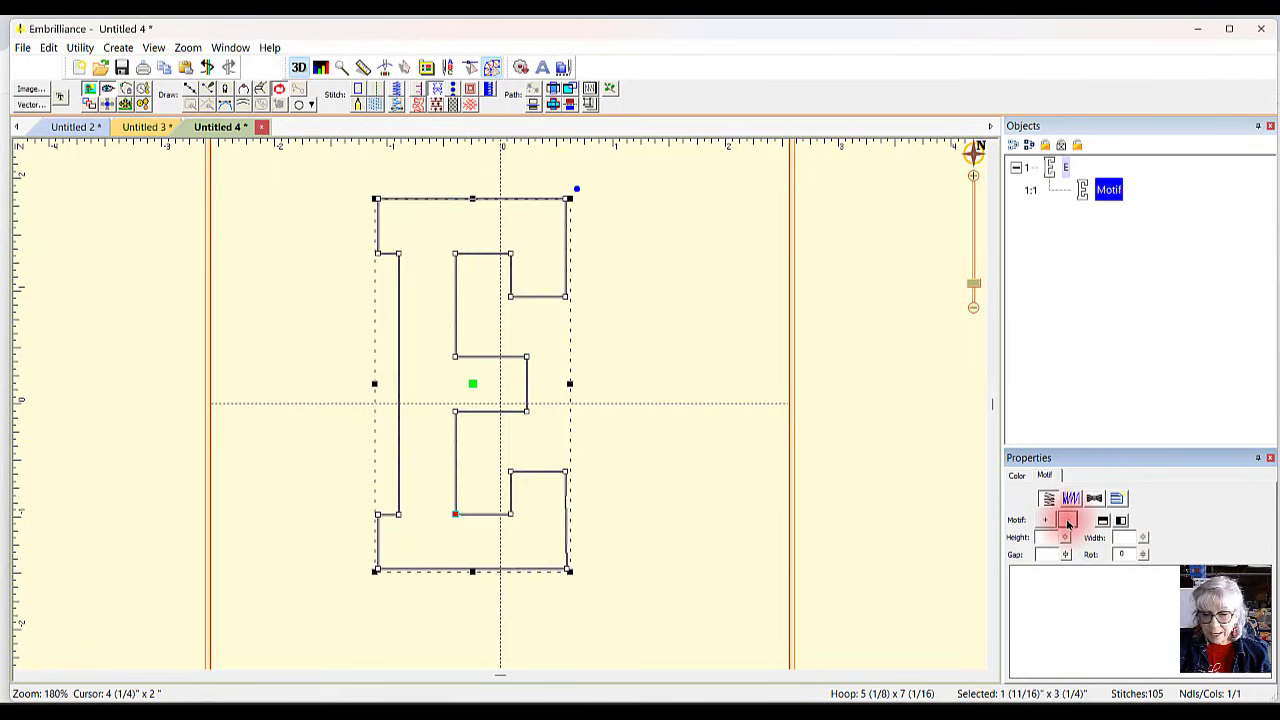
{"action": "left_click", "coordinate": [1046, 520]}
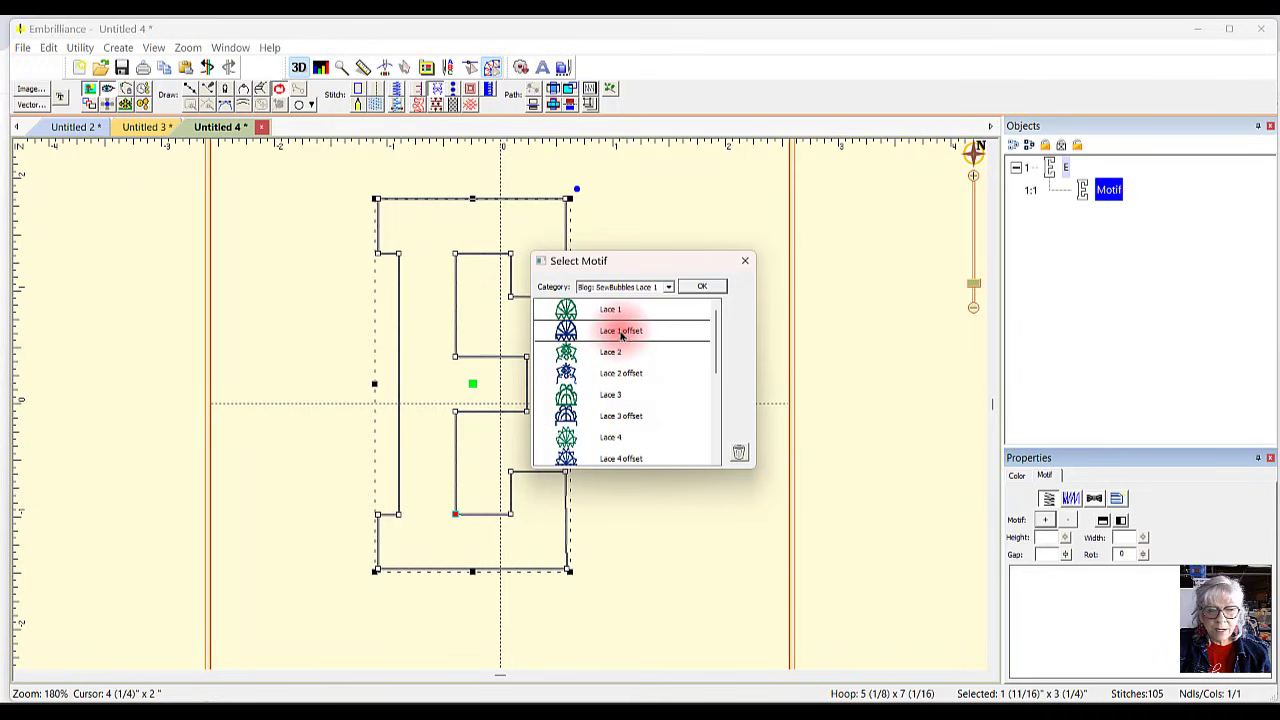
{"action": "left_click", "coordinate": [702, 287]}
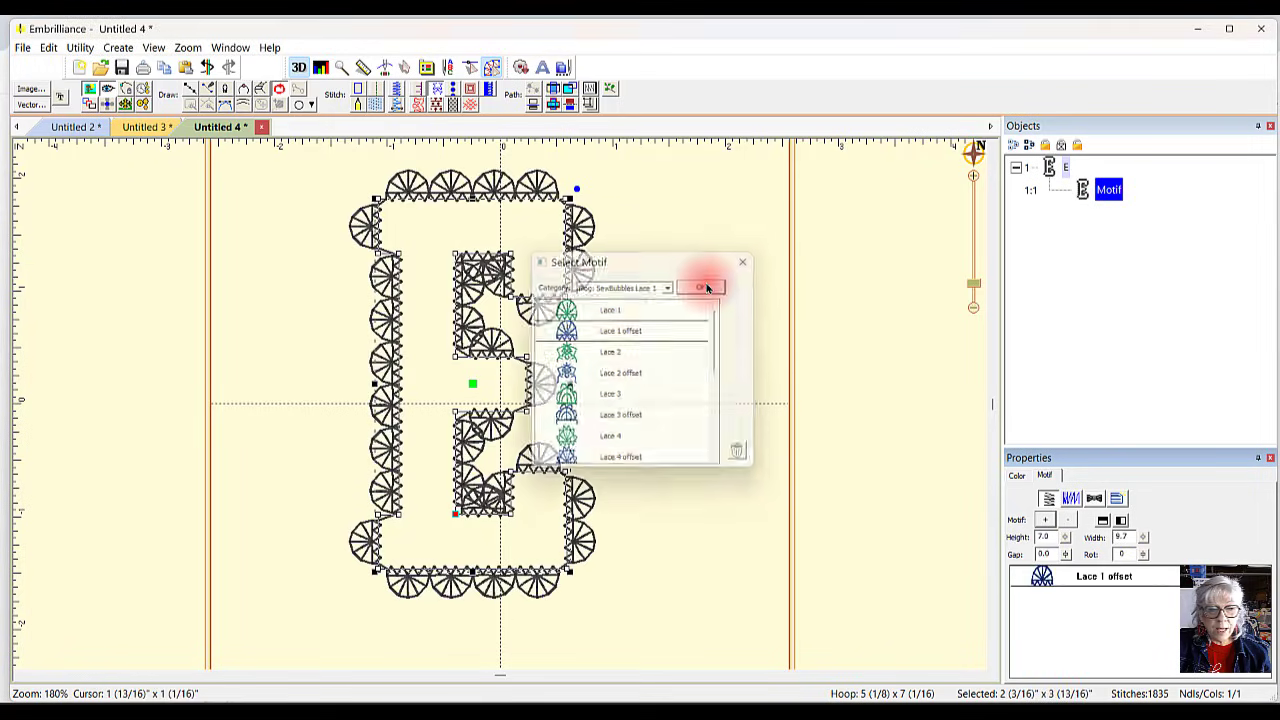
Step: Try a Lace 1 offset motif width of 3.8 on the letter E
{"action": "left_click", "coordinate": [1144, 538]}
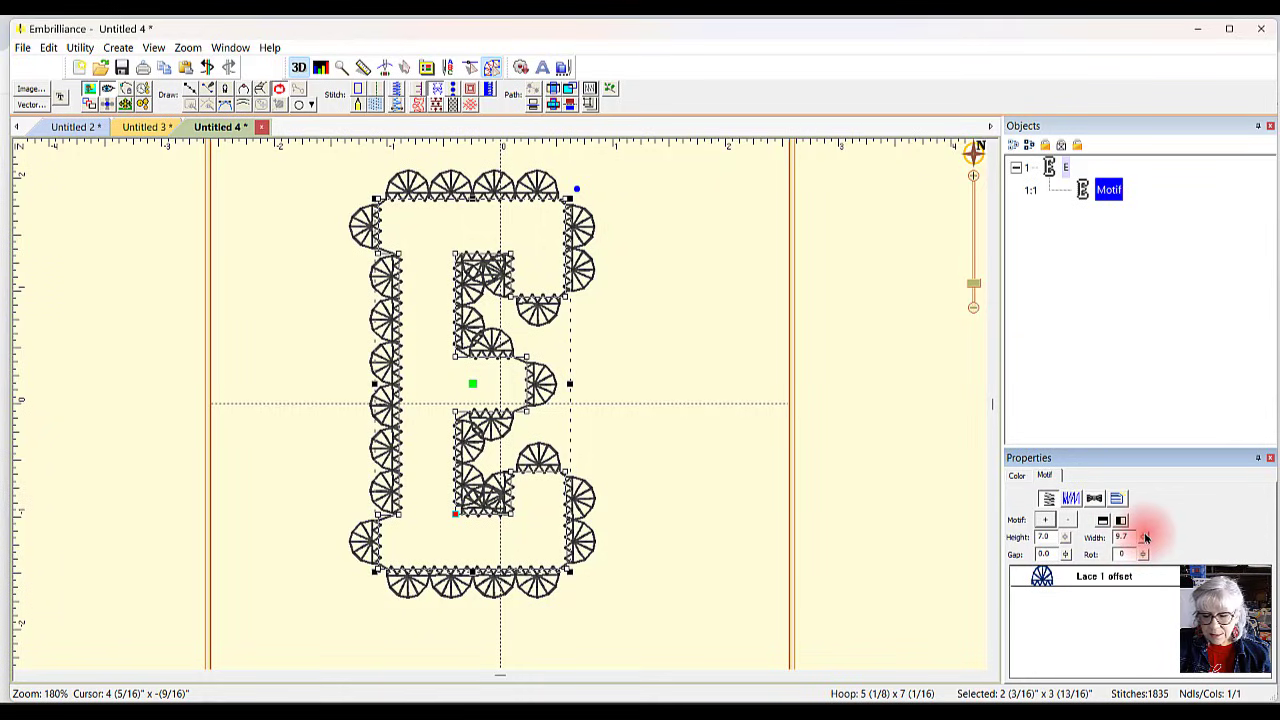
{"action": "left_click_drag", "start_coordinate": [1146, 538], "coordinate": [1147, 600]}
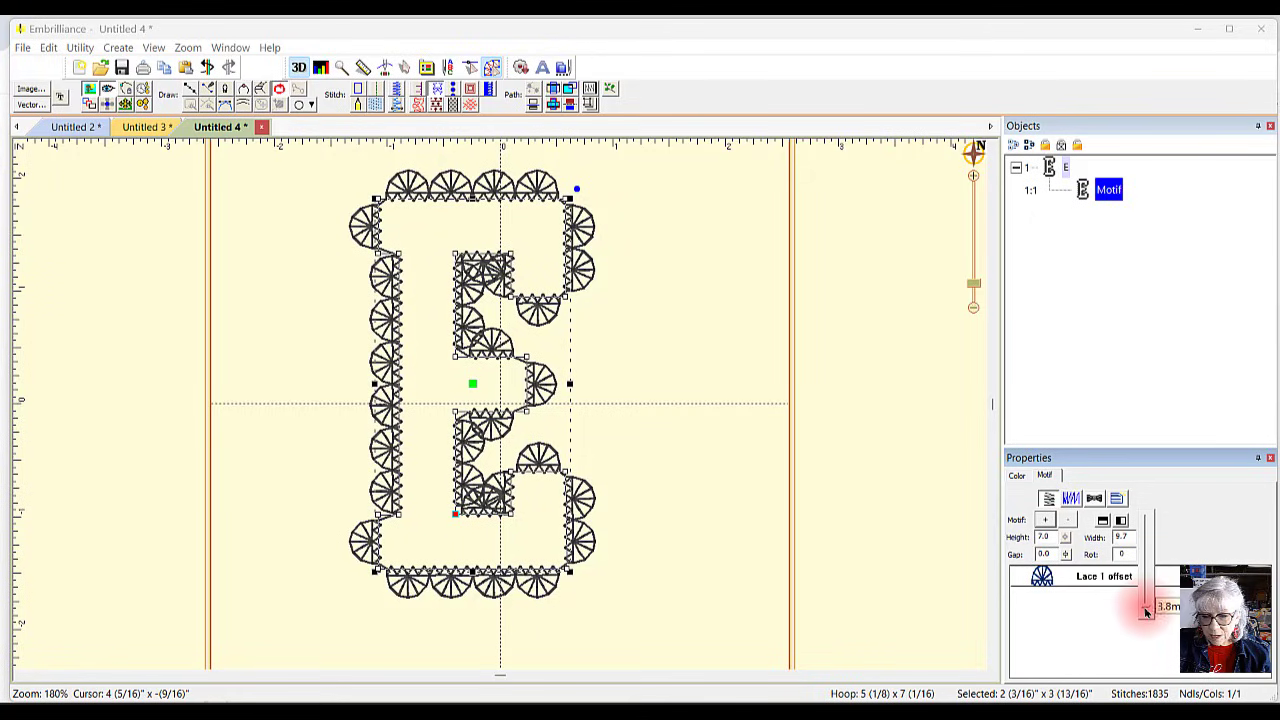
{"action": "left_click_drag", "start_coordinate": [1147, 612], "coordinate": [1147, 612]}
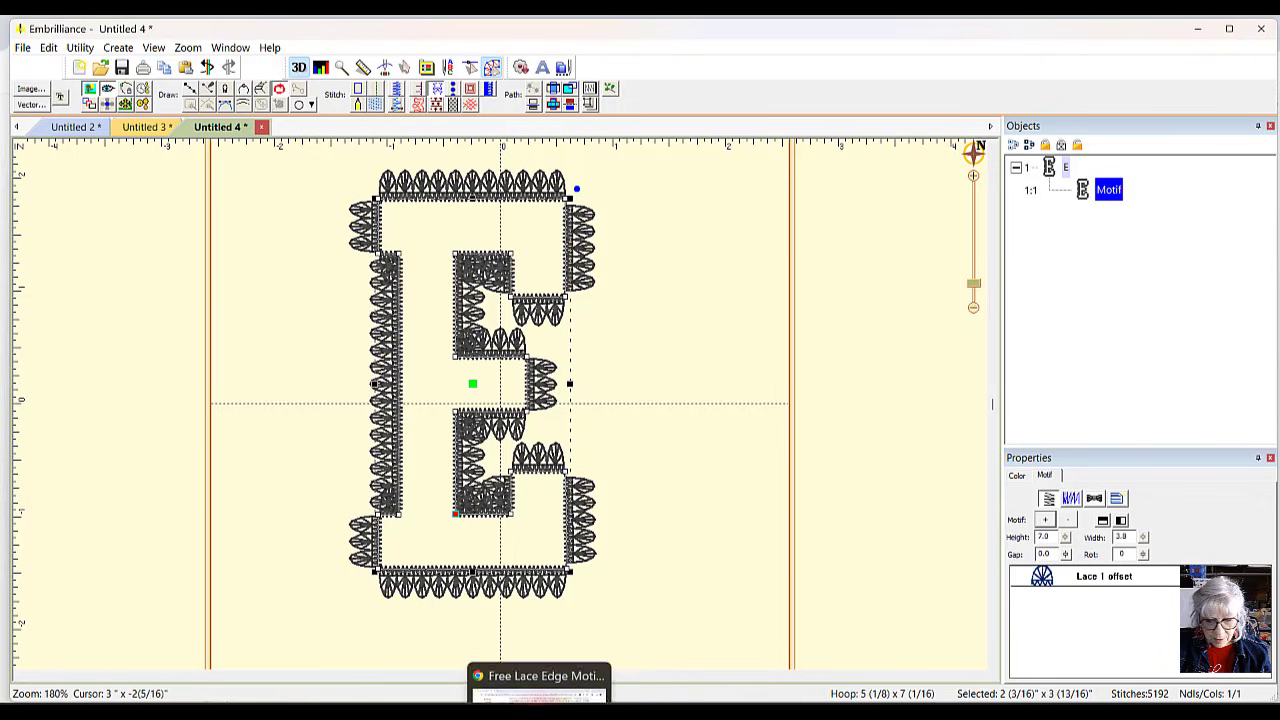
Step: Set the letter E's Lace 1 offset motif to a height of 4.0 and a width of 5.4, following the blog's example
{"action": "left_click", "coordinate": [543, 717]}
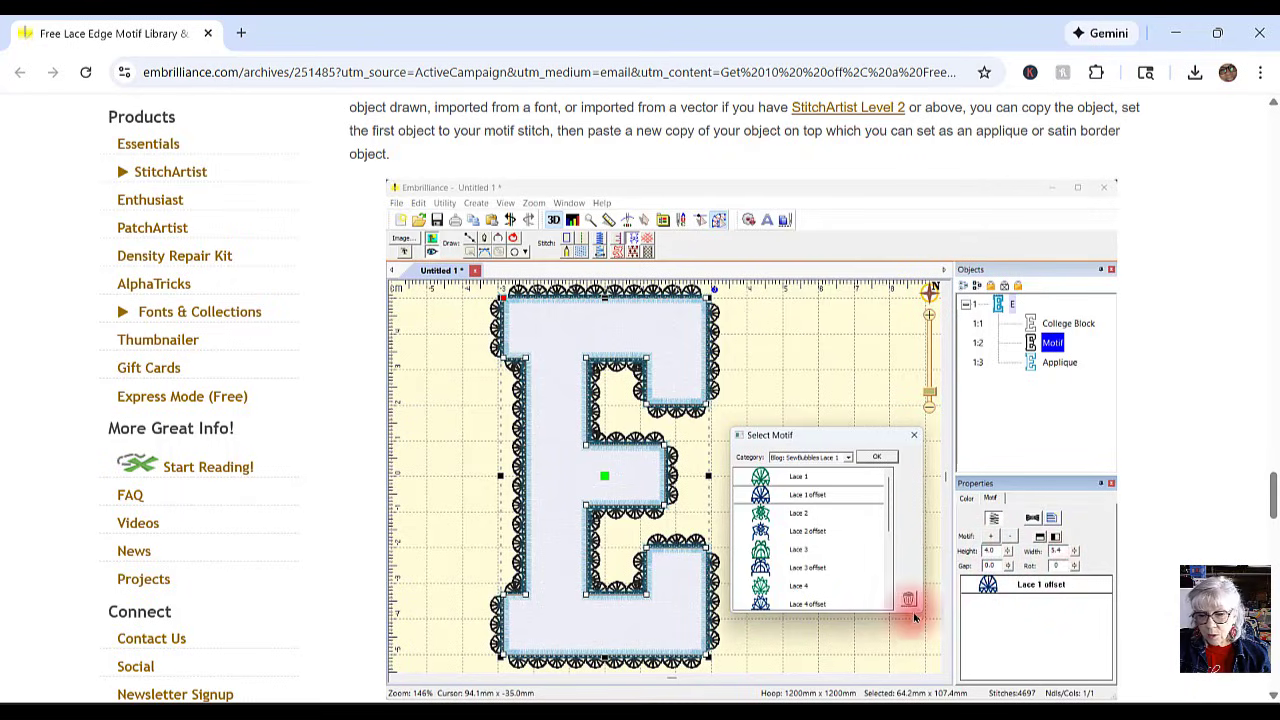
{"action": "left_click", "coordinate": [814, 690]}
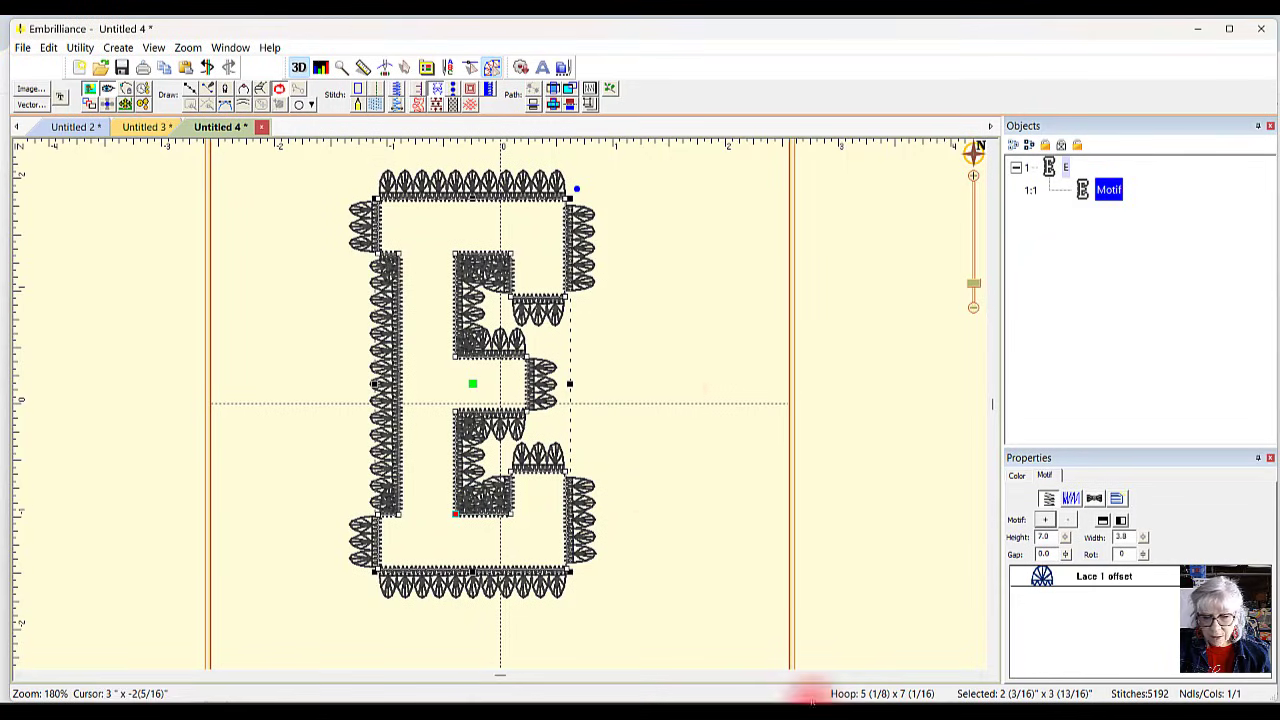
{"action": "left_click_drag", "start_coordinate": [1065, 537], "coordinate": [1066, 611]}
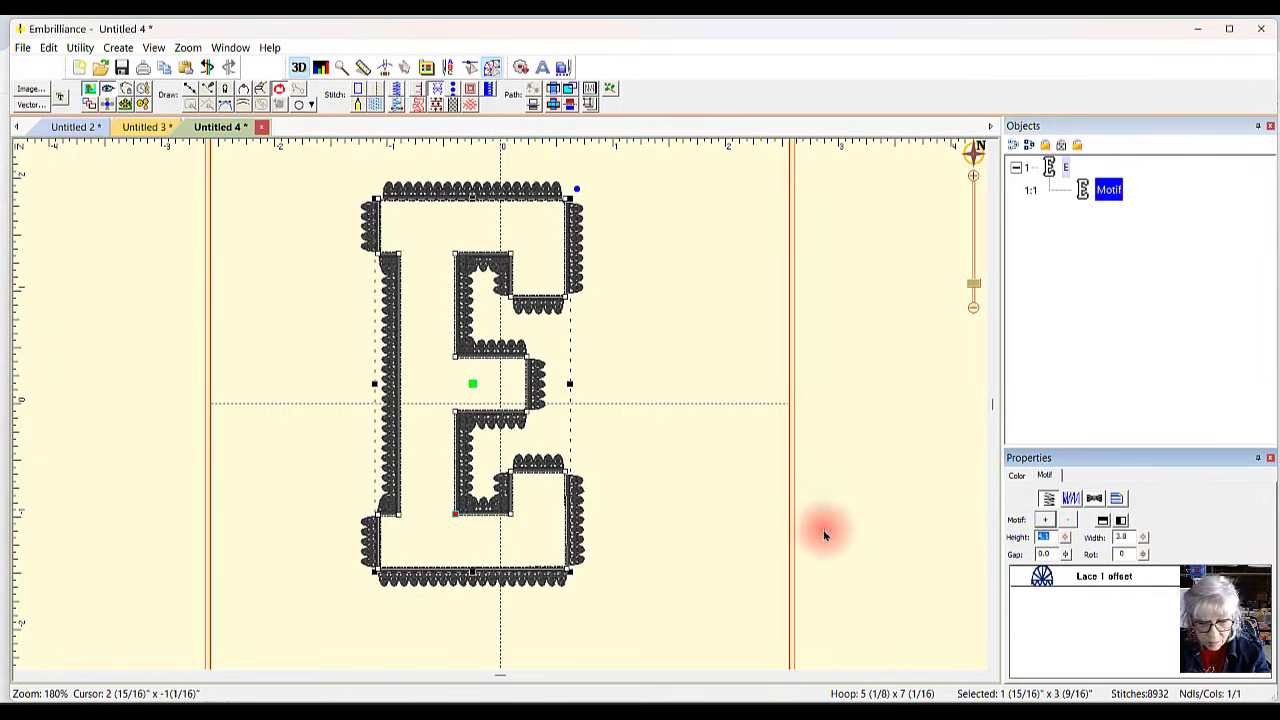
{"action": "key", "text": "Tab"}
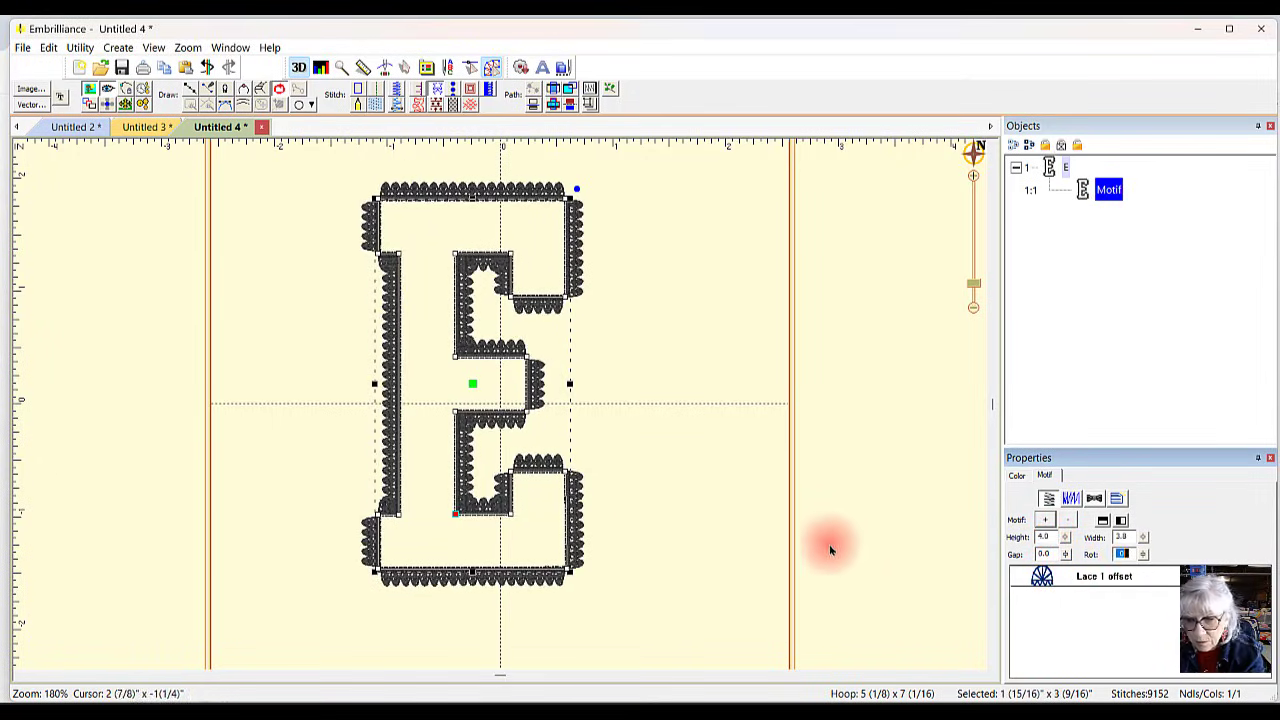
{"action": "left_click", "coordinate": [1120, 537]}
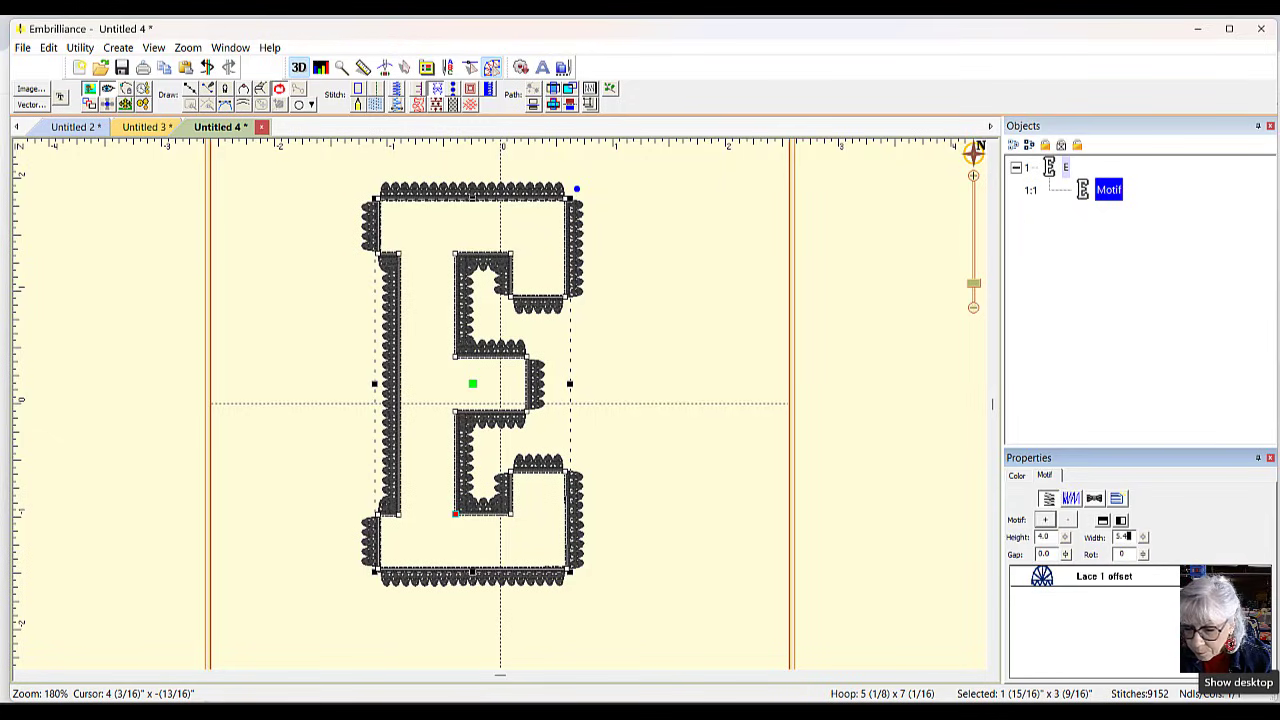
{"action": "type", "text": "5.4"}
{"action": "key", "text": "Return"}
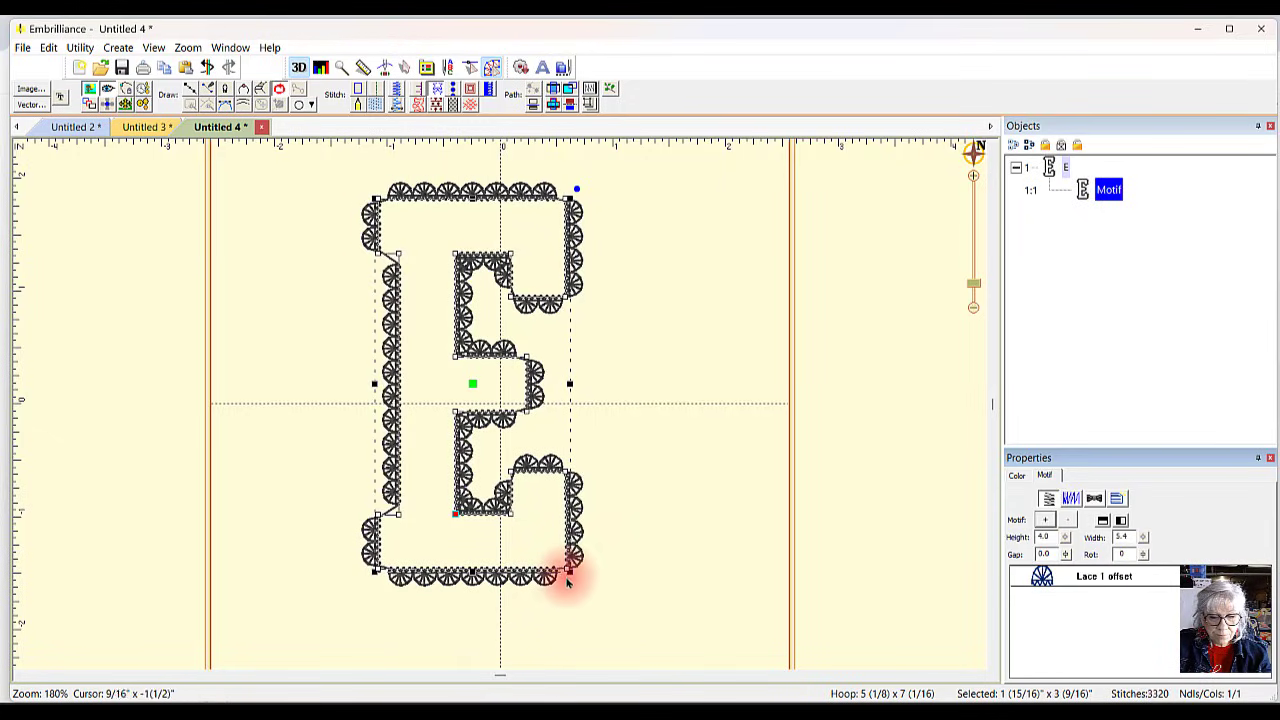
Step: Try shrinking the lace-edged E to about 1 1/2" x 2 11/16", and enlarge it to about 2 7/8" x 5 3/8"
{"action": "left_click_drag", "start_coordinate": [568, 570], "coordinate": [523, 526]}
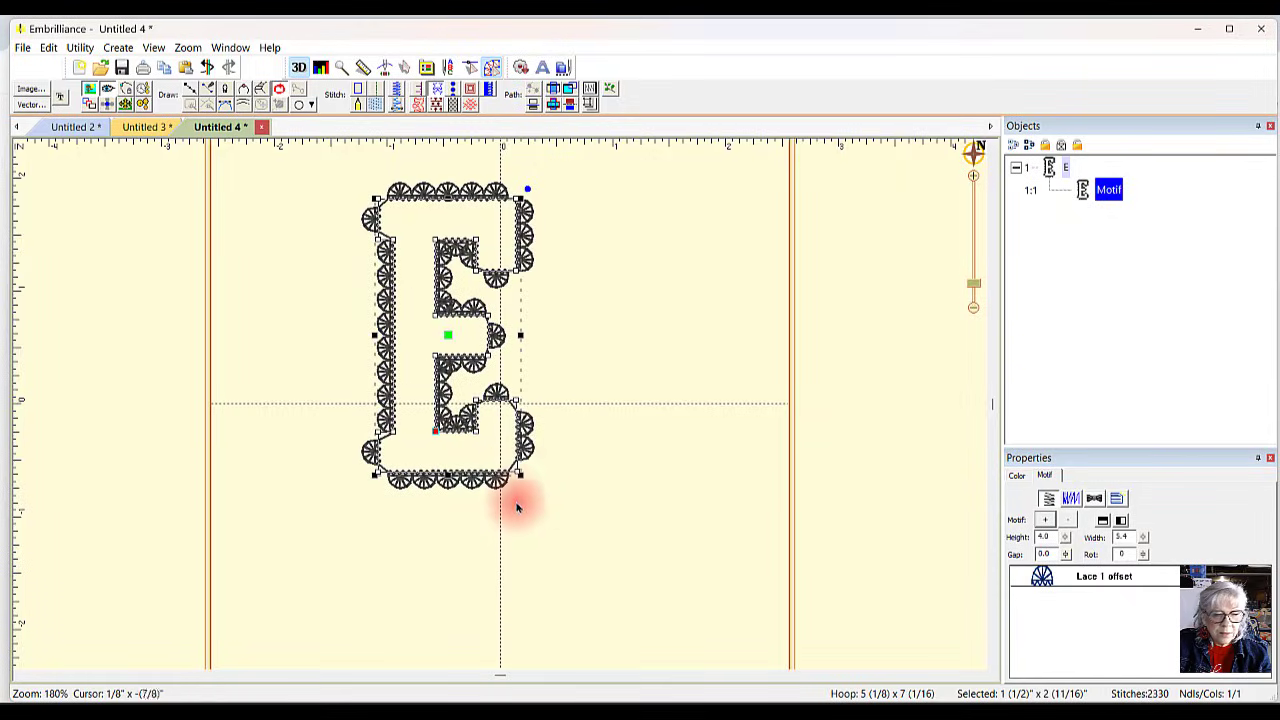
{"action": "left_click_drag", "start_coordinate": [520, 476], "coordinate": [676, 494]}
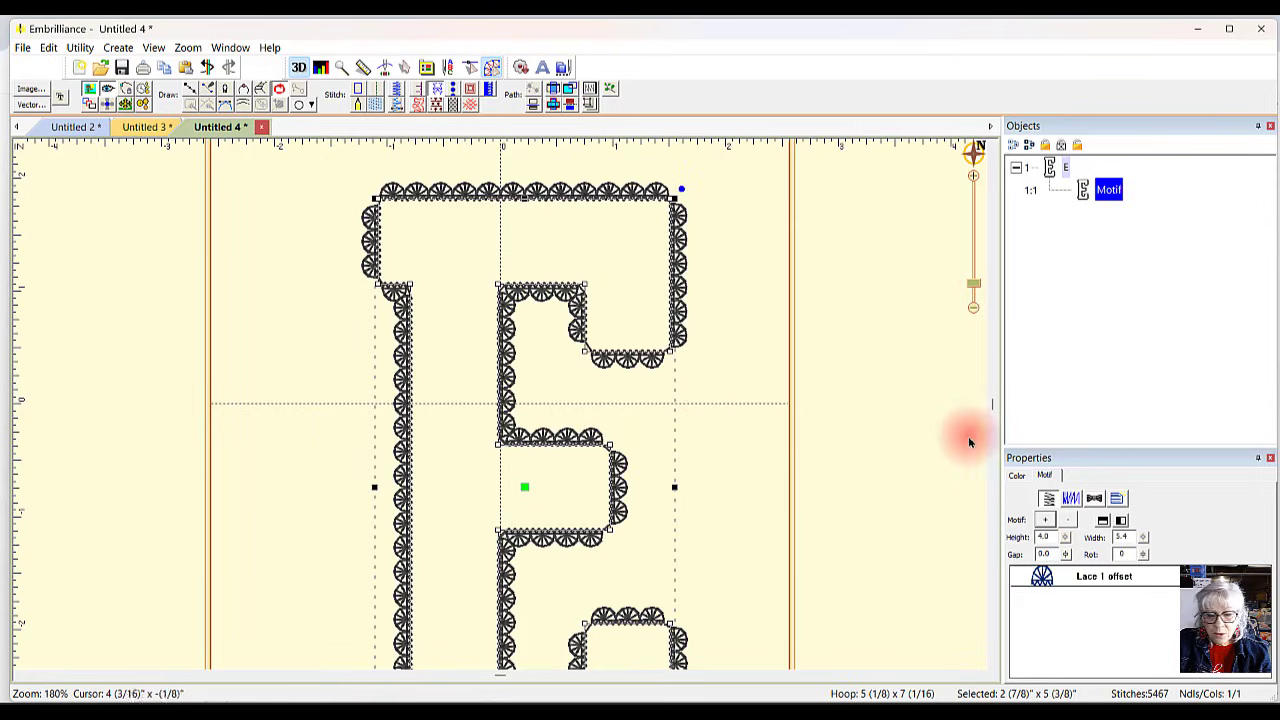
{"action": "left_click_drag", "start_coordinate": [657, 500], "coordinate": [627, 301]}
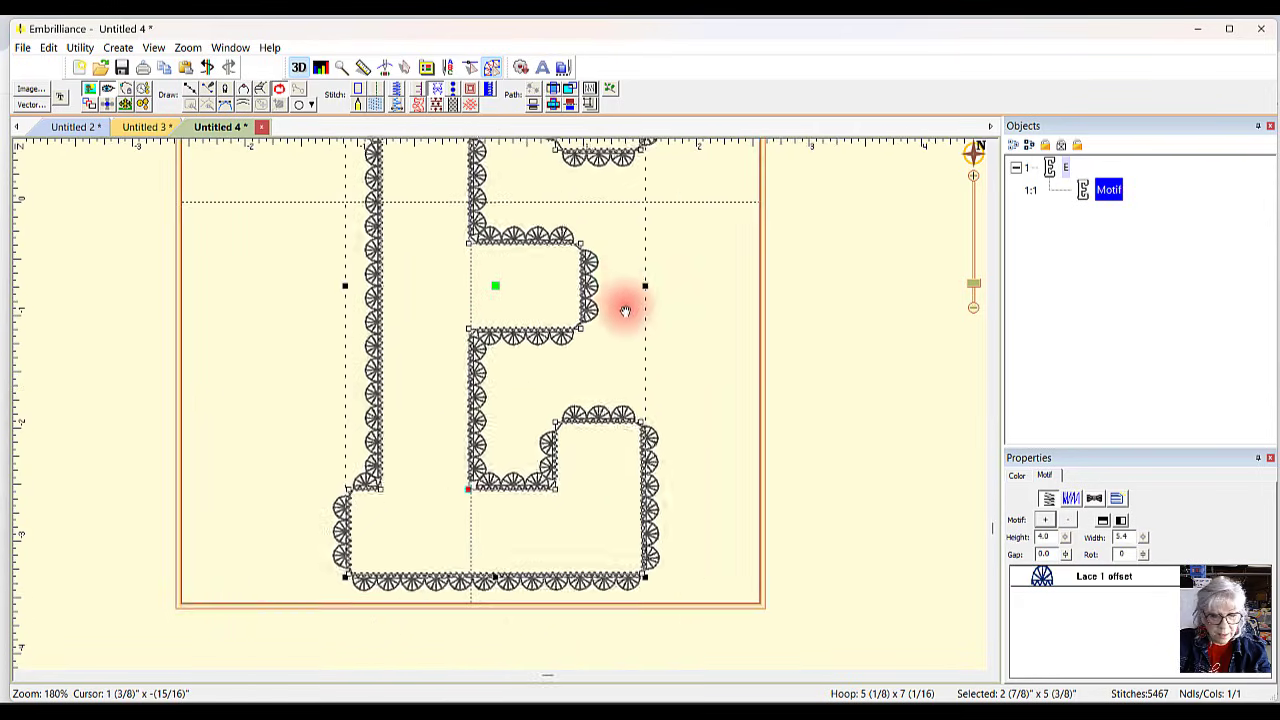
{"action": "scroll", "coordinate": [708, 410], "scroll_direction": "up", "scroll_amount": 5}
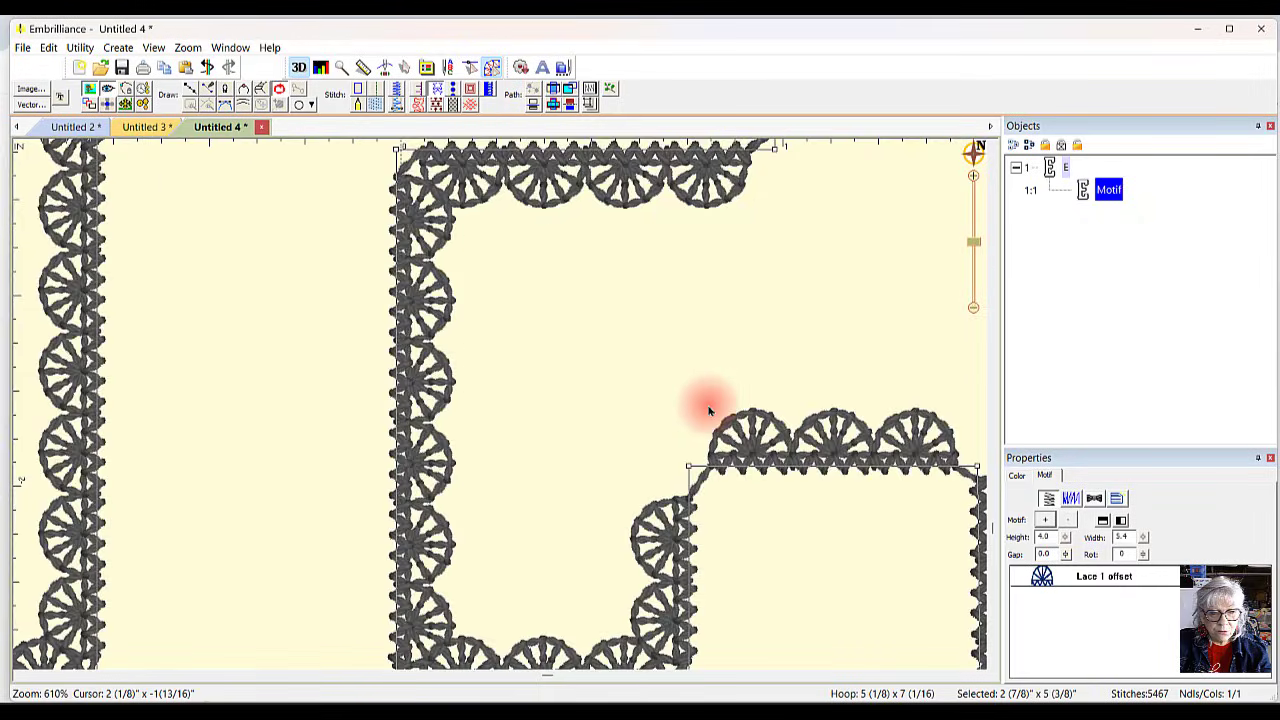
{"action": "scroll", "coordinate": [711, 410], "scroll_direction": "down", "scroll_amount": 4}
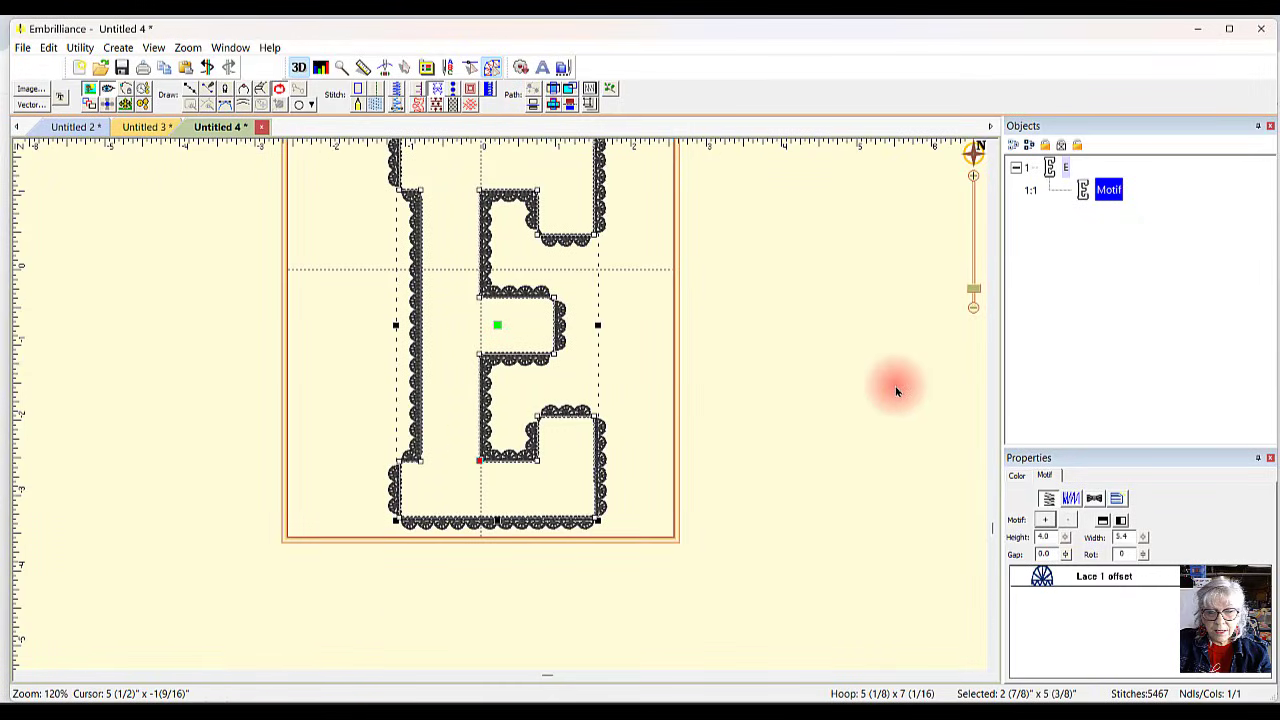
{"action": "mouse_move", "coordinate": [978, 287]}
{"action": "left_mouse_down"}
{"action": "mouse_move", "coordinate": [975, 302]}
{"action": "mouse_move", "coordinate": [974, 291]}
{"action": "left_mouse_up"}
{"action": "left_click", "coordinate": [848, 298]}
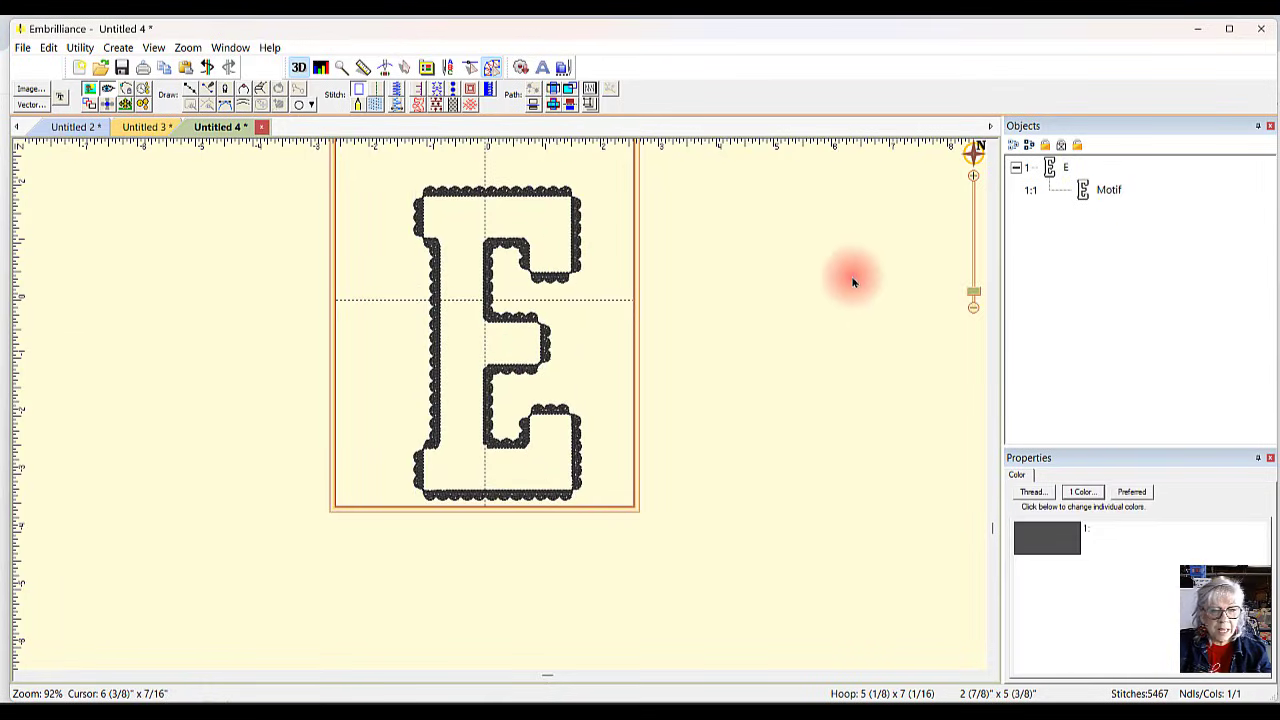
{"action": "scroll", "coordinate": [760, 381], "scroll_direction": "up", "scroll_amount": 1}
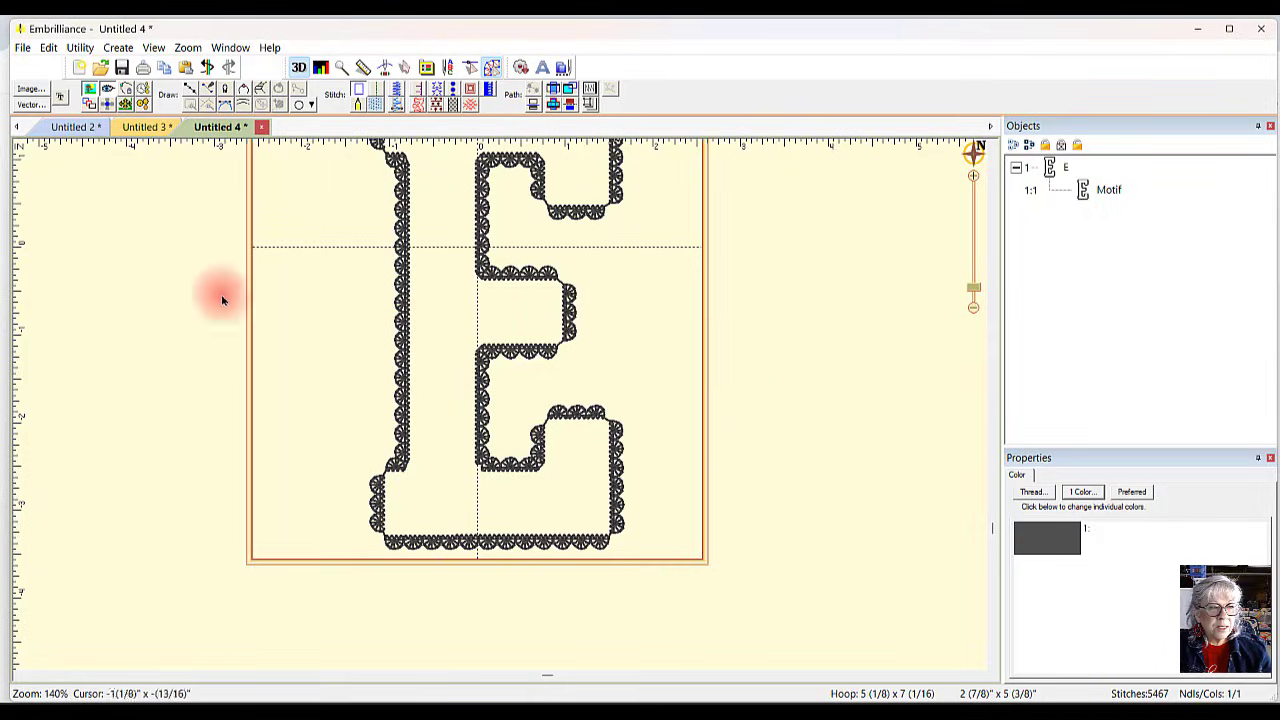
Step: In a new design, create a letter A in College Block 2.0 and enlarge it to about 2 15/16" x 4 7/8" near the hoop centre
{"action": "left_click", "coordinate": [80, 68]}
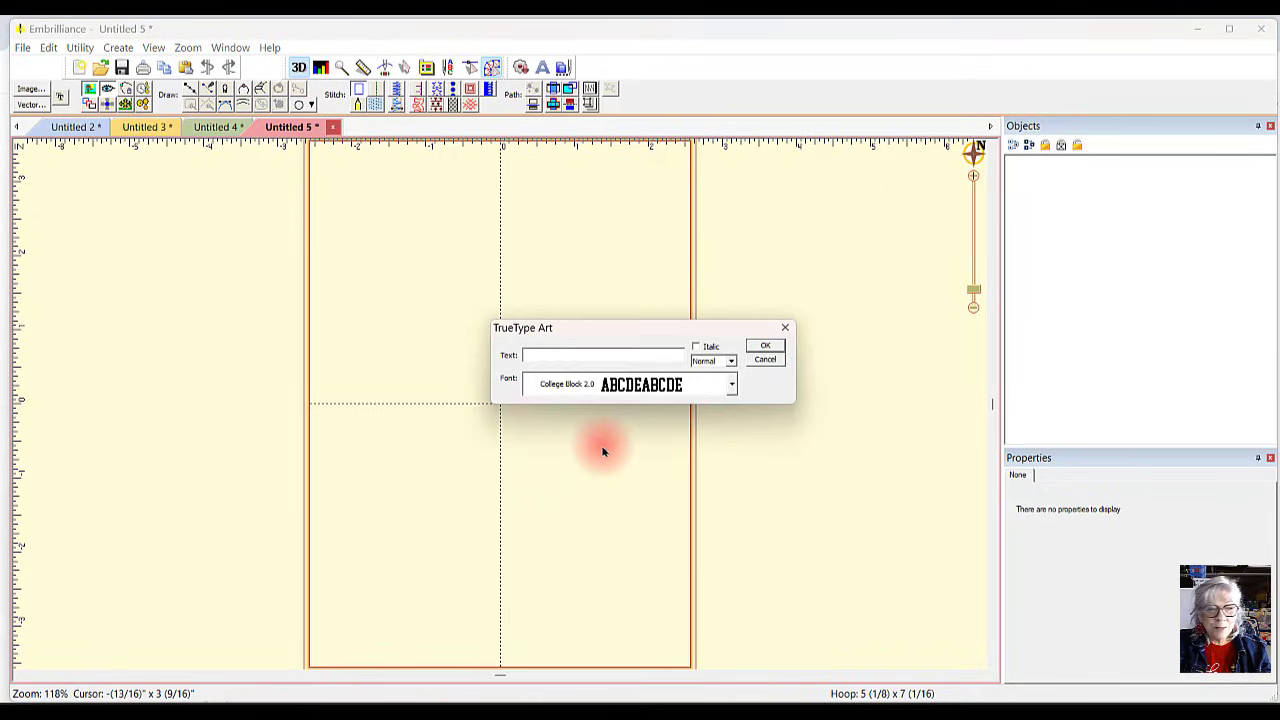
{"action": "left_click", "coordinate": [542, 356]}
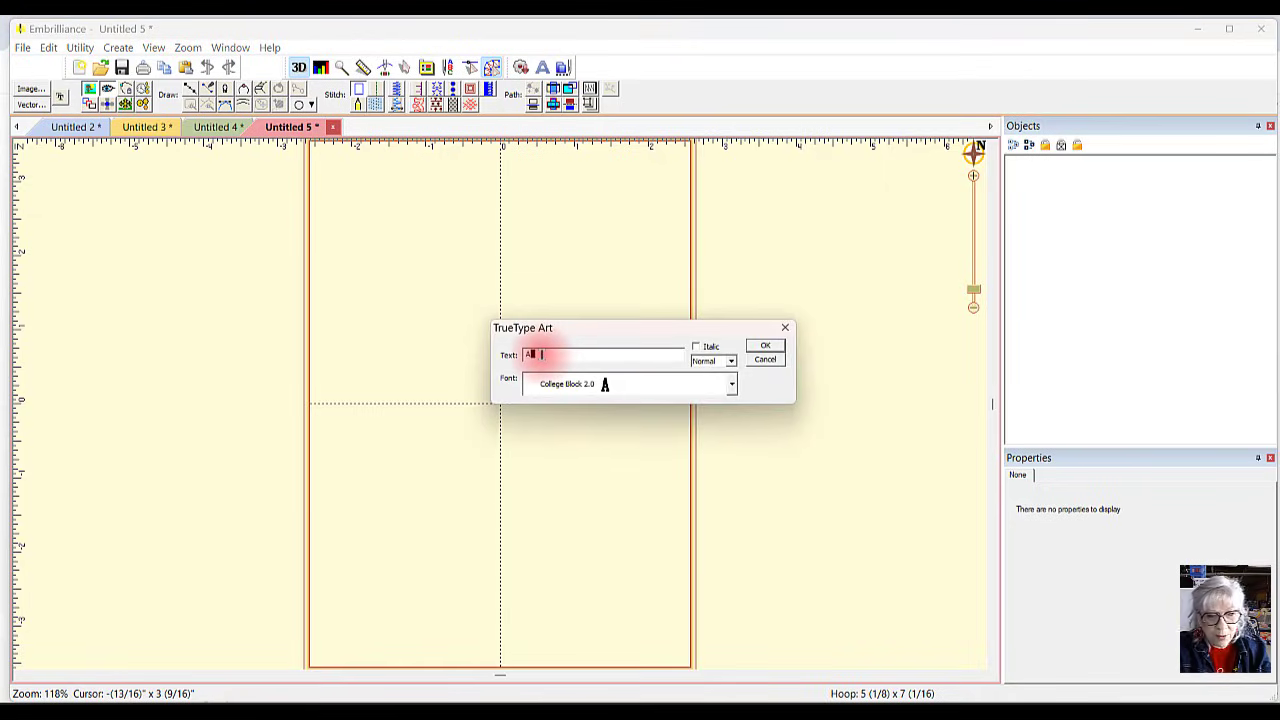
{"action": "key", "text": "Return"}
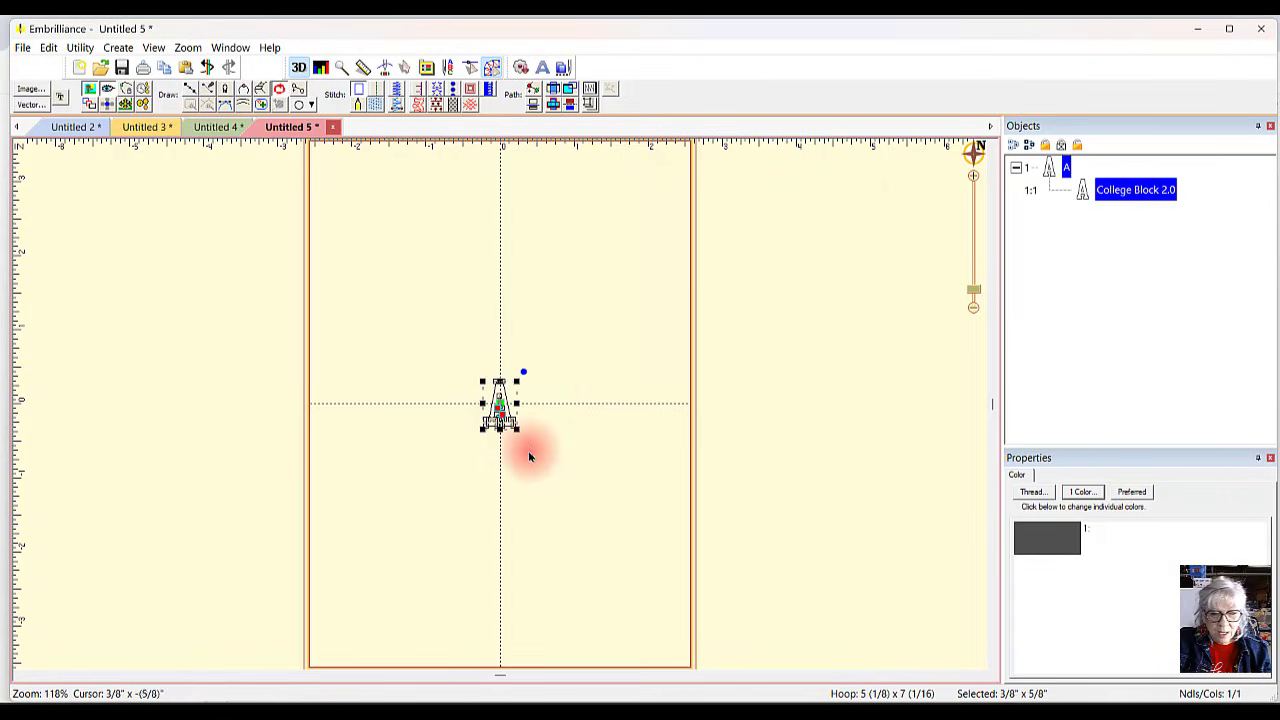
{"action": "left_click_drag", "start_coordinate": [517, 428], "coordinate": [697, 574]}
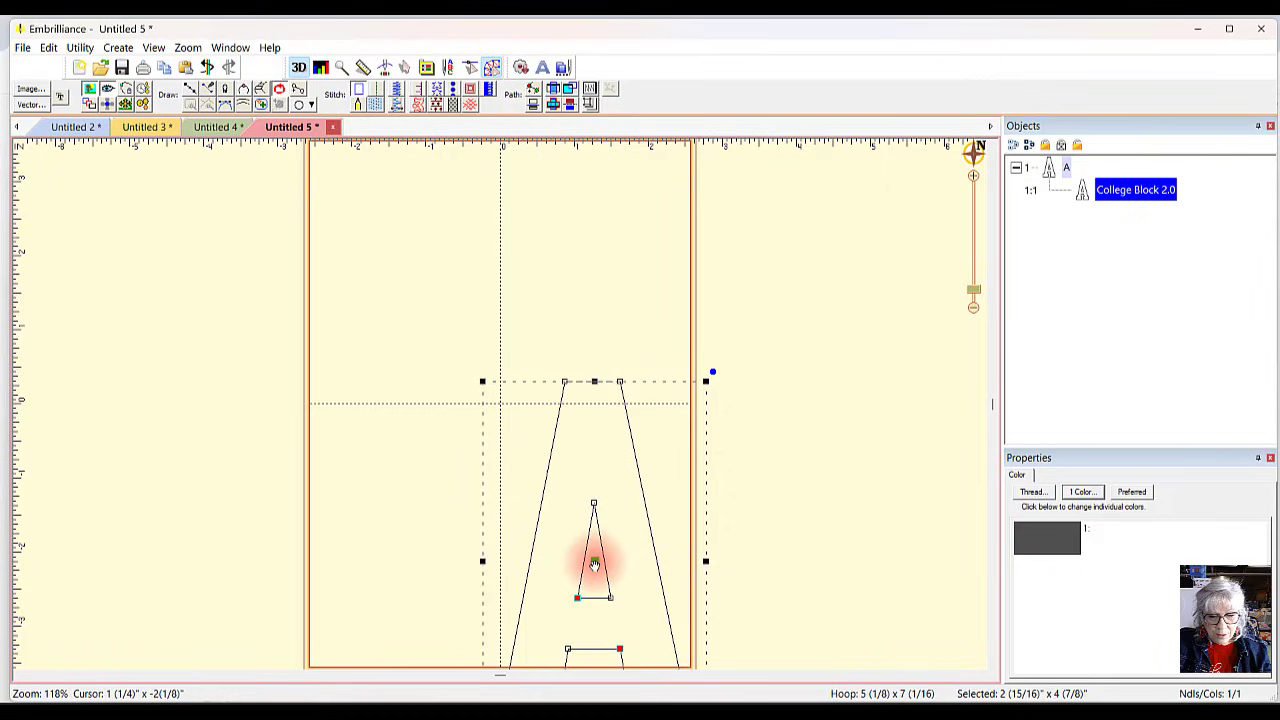
{"action": "mouse_move", "coordinate": [594, 565]}
{"action": "left_mouse_down"}
{"action": "mouse_move", "coordinate": [509, 377]}
{"action": "mouse_move", "coordinate": [497, 378]}
{"action": "left_mouse_up"}
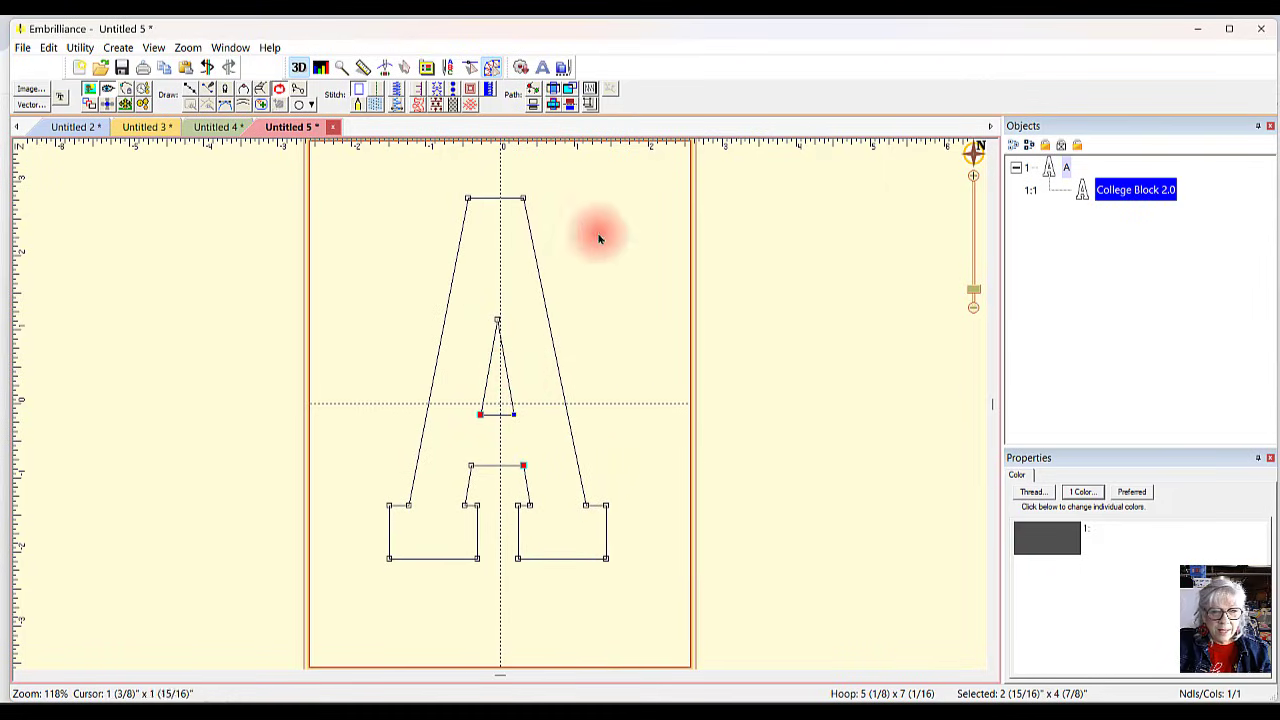
Step: Apply a motif stitch with Lace 1 offset to the outline of the letter A, and select its Motif object
{"action": "left_click", "coordinate": [436, 91]}
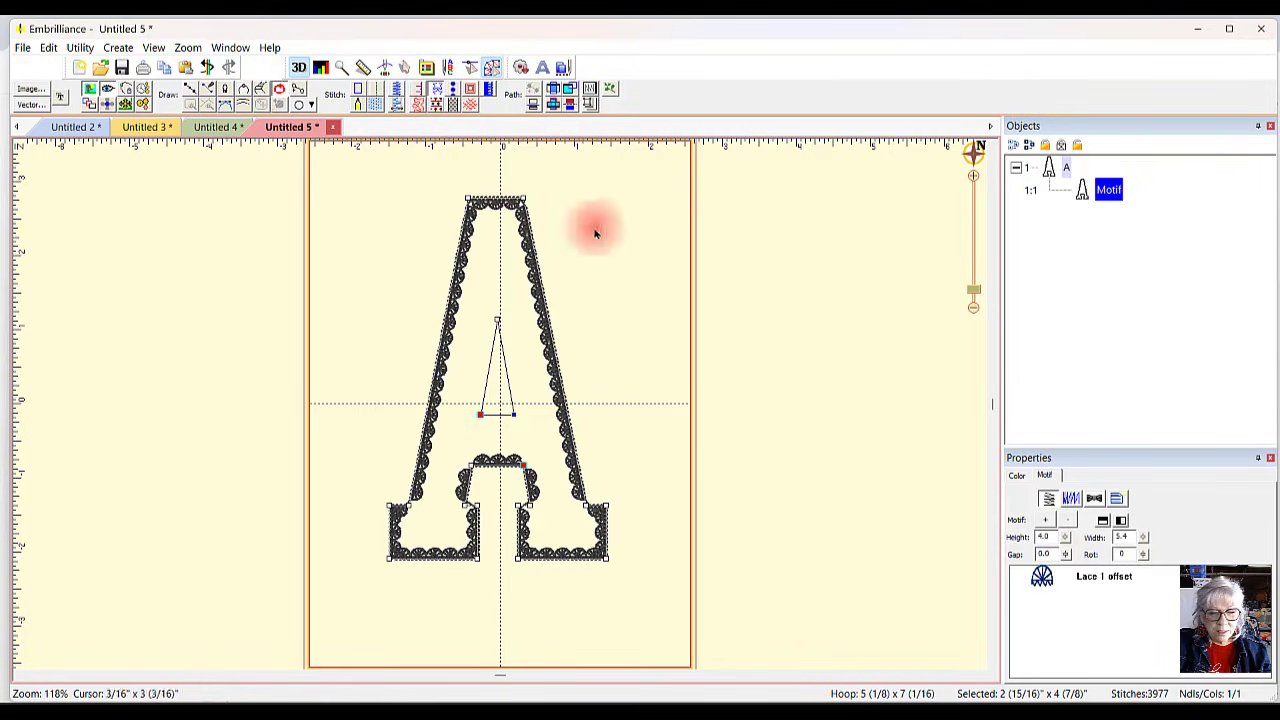
{"action": "left_click", "coordinate": [877, 461]}
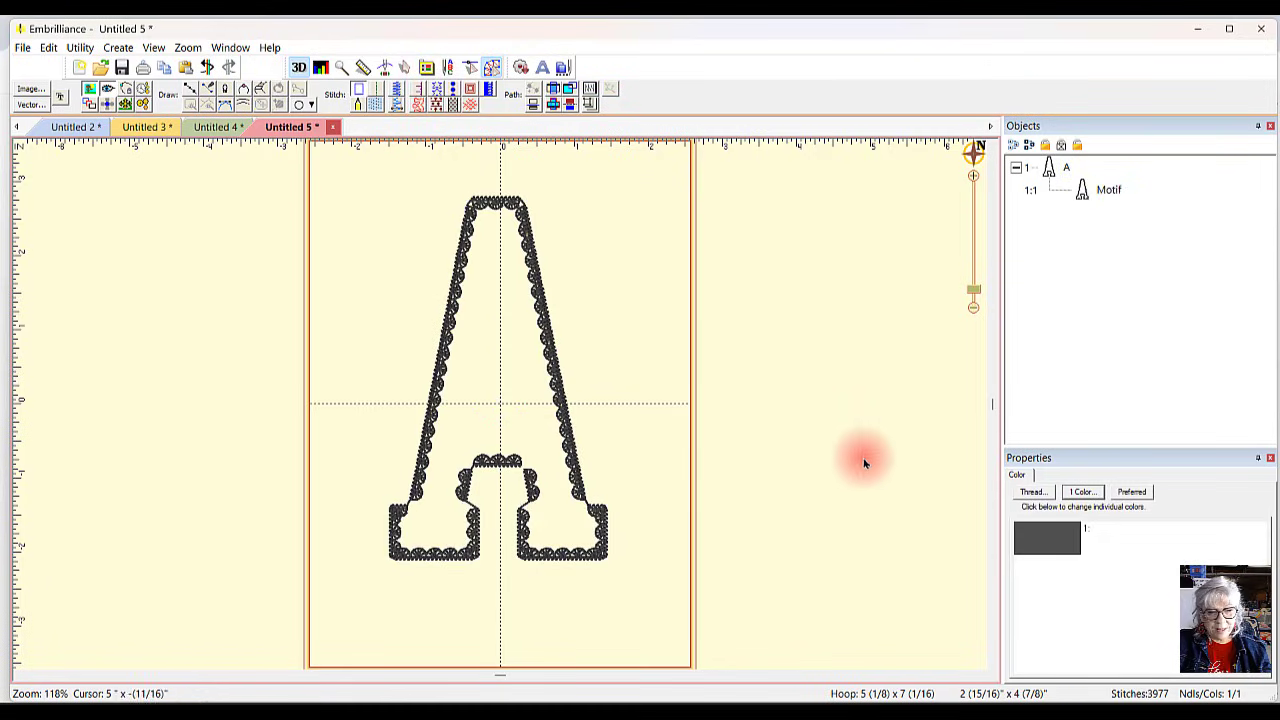
{"action": "left_click", "coordinate": [1092, 195]}
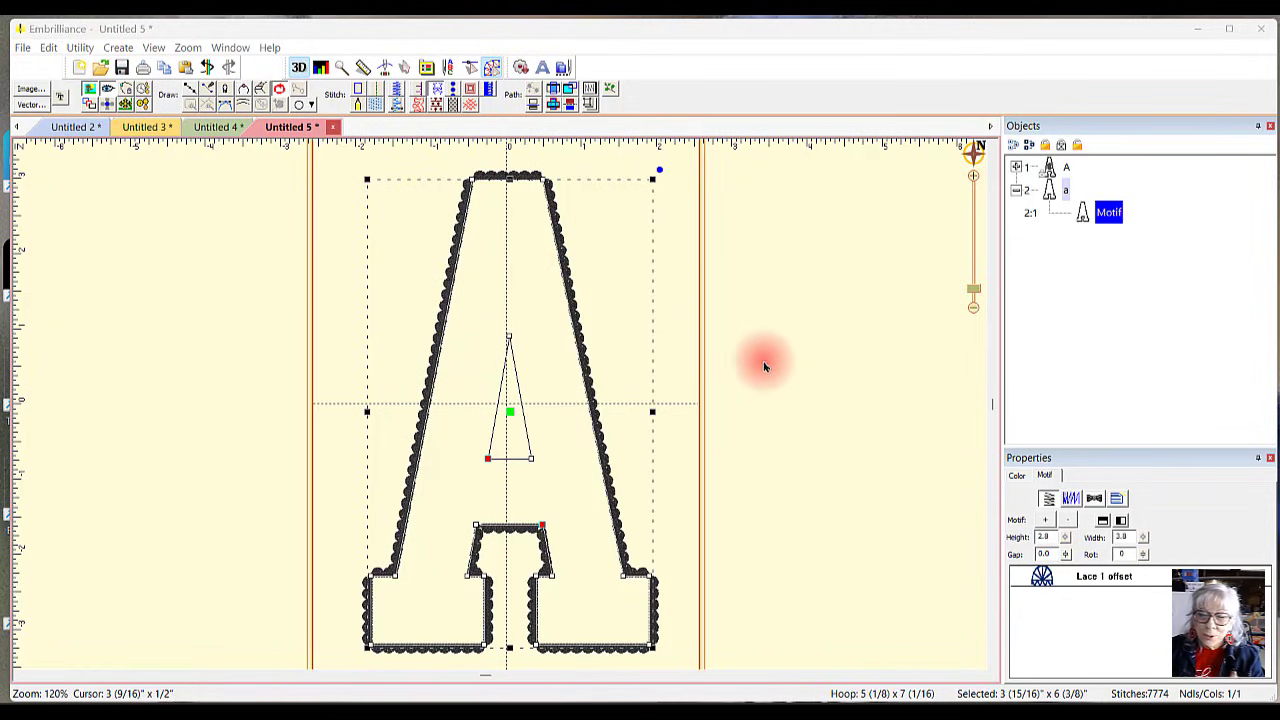
Step: Undo the motif stitch on the lowercase-entered letter a, and separate its inner triangular hole from the outer outline
{"action": "left_click", "coordinate": [207, 66]}
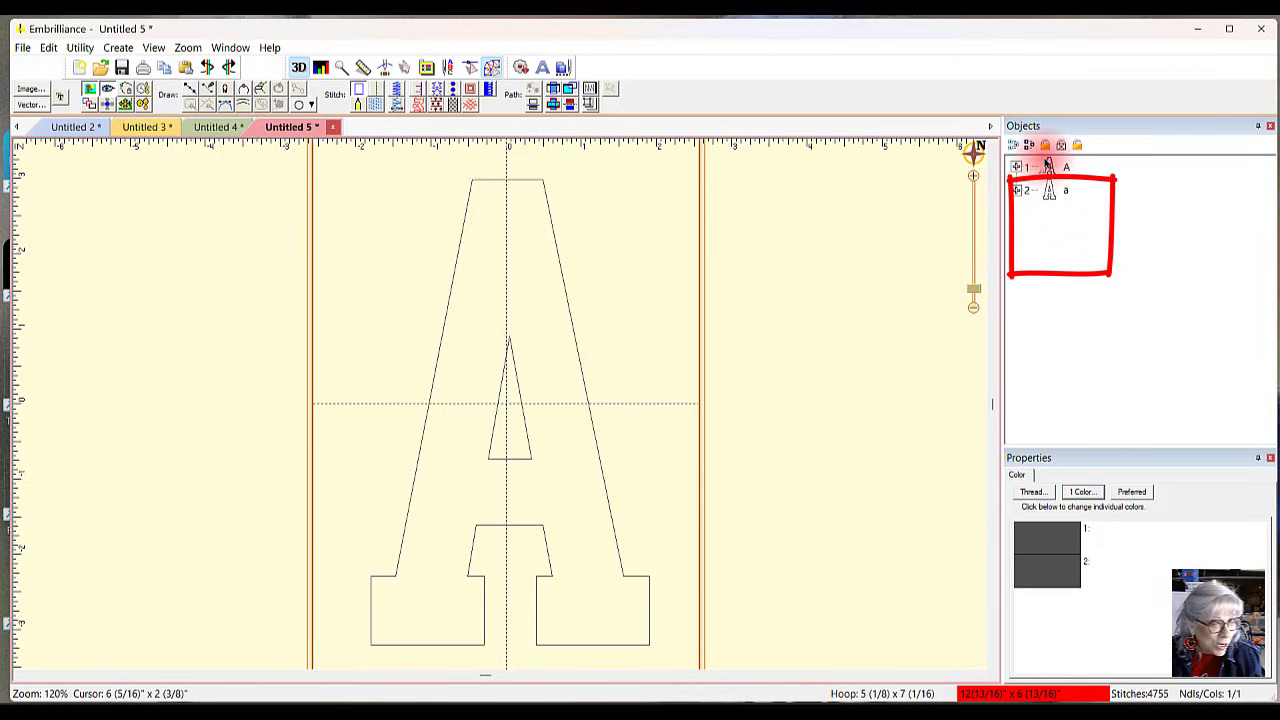
{"action": "left_click", "coordinate": [1047, 167]}
{"action": "left_click", "coordinate": [1060, 190]}
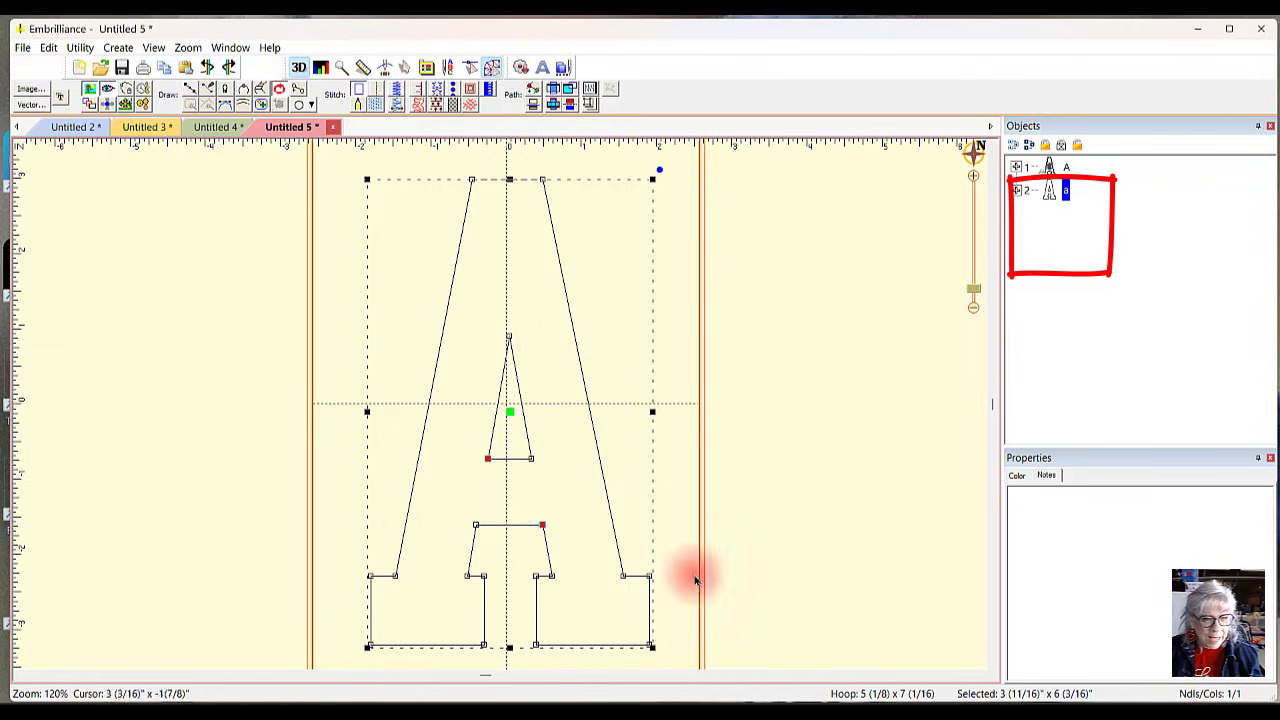
{"action": "right_click", "coordinate": [514, 372]}
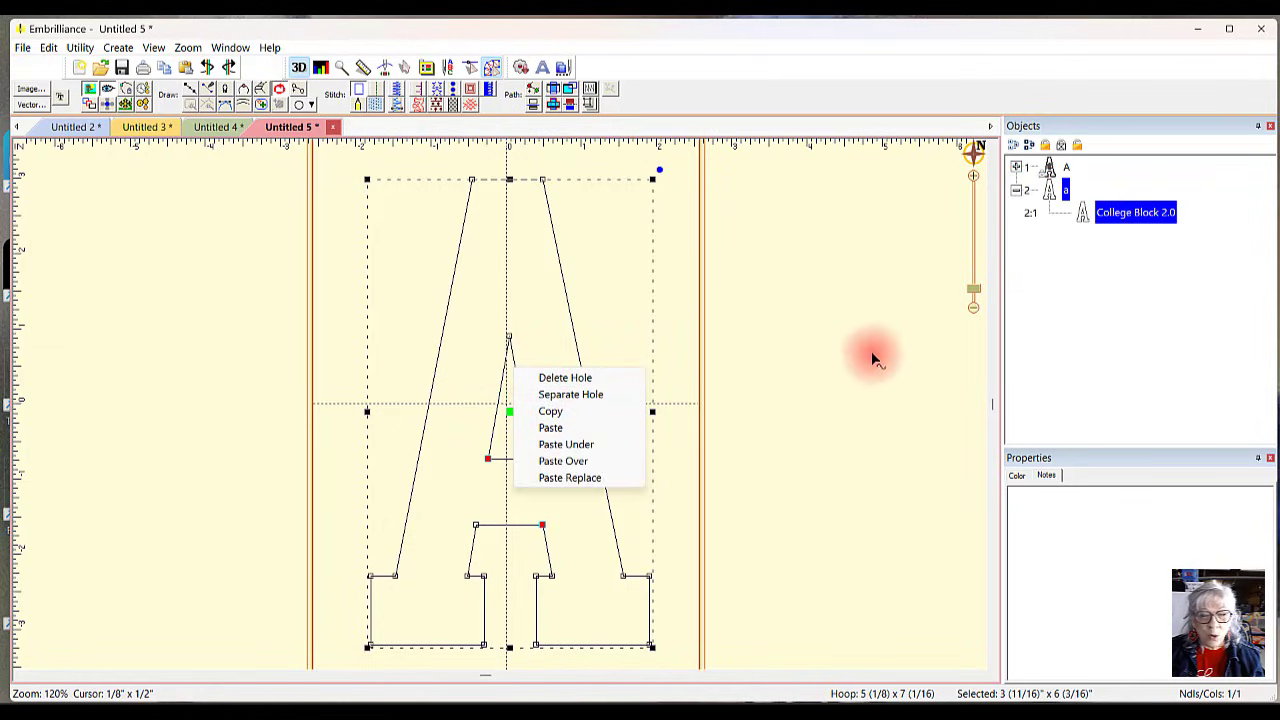
{"action": "left_click", "coordinate": [566, 395]}
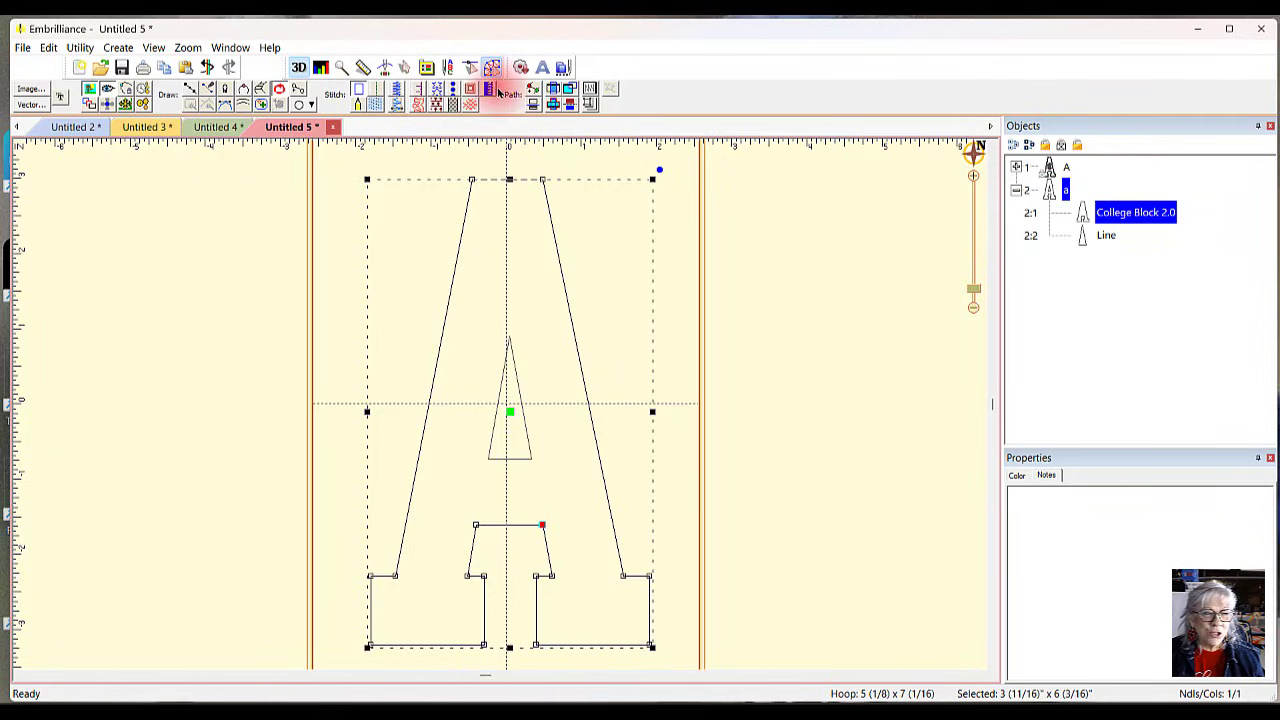
Step: Apply a Lace 1 offset motif stitch to the A's outer outline and to its separated inner triangle, and inspect the triangle's corners
{"action": "left_click", "coordinate": [436, 88]}
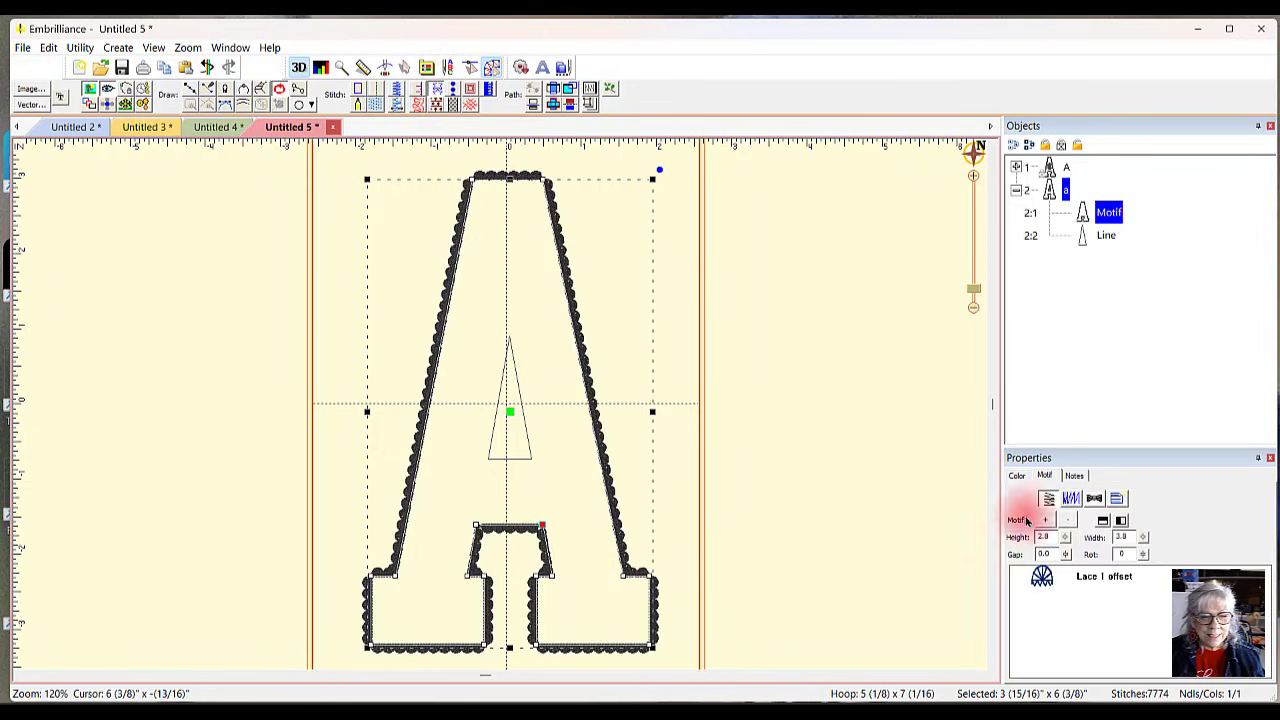
{"action": "left_click", "coordinate": [1105, 240]}
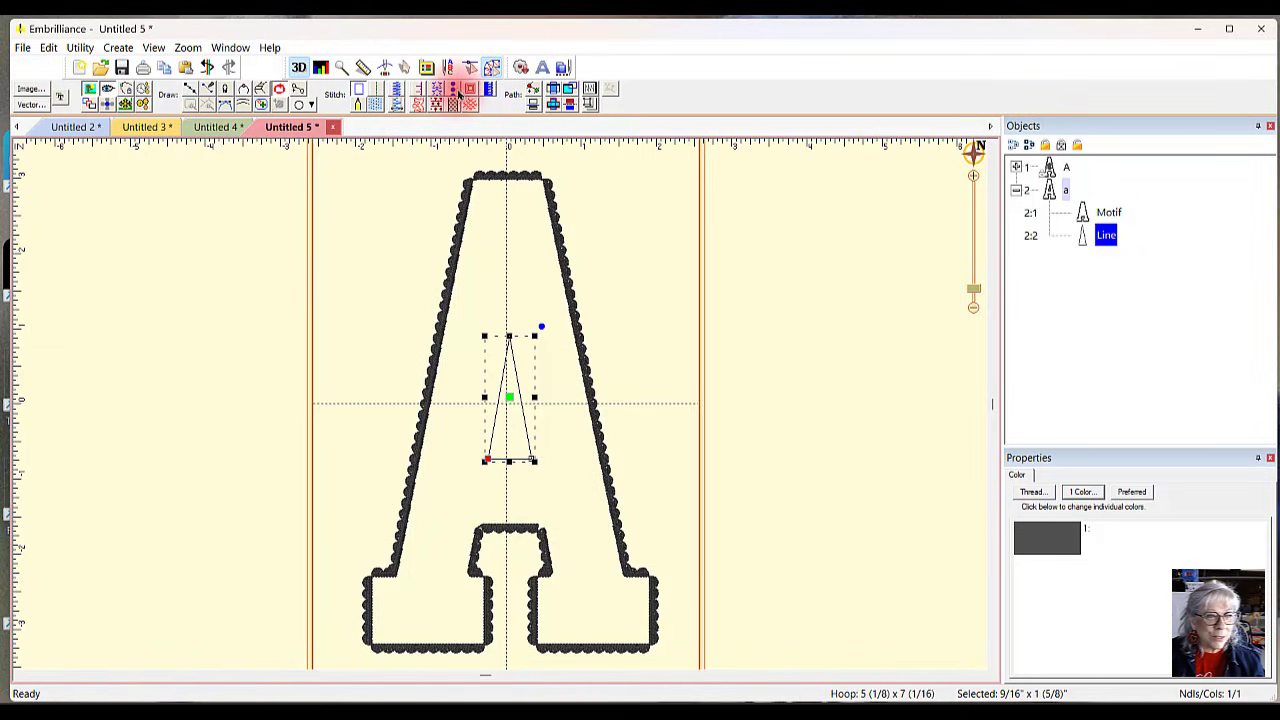
{"action": "left_click", "coordinate": [437, 91]}
{"action": "left_click", "coordinate": [822, 330]}
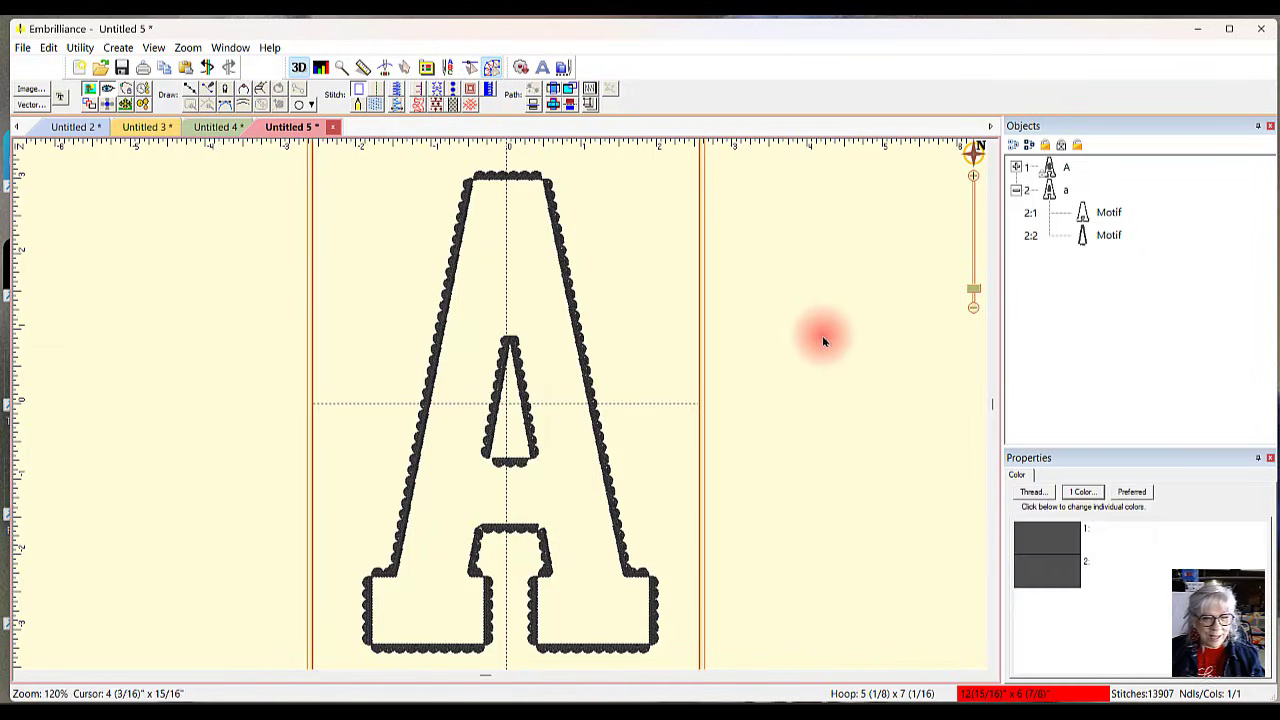
{"action": "scroll", "coordinate": [805, 375], "scroll_direction": "up", "scroll_amount": 3}
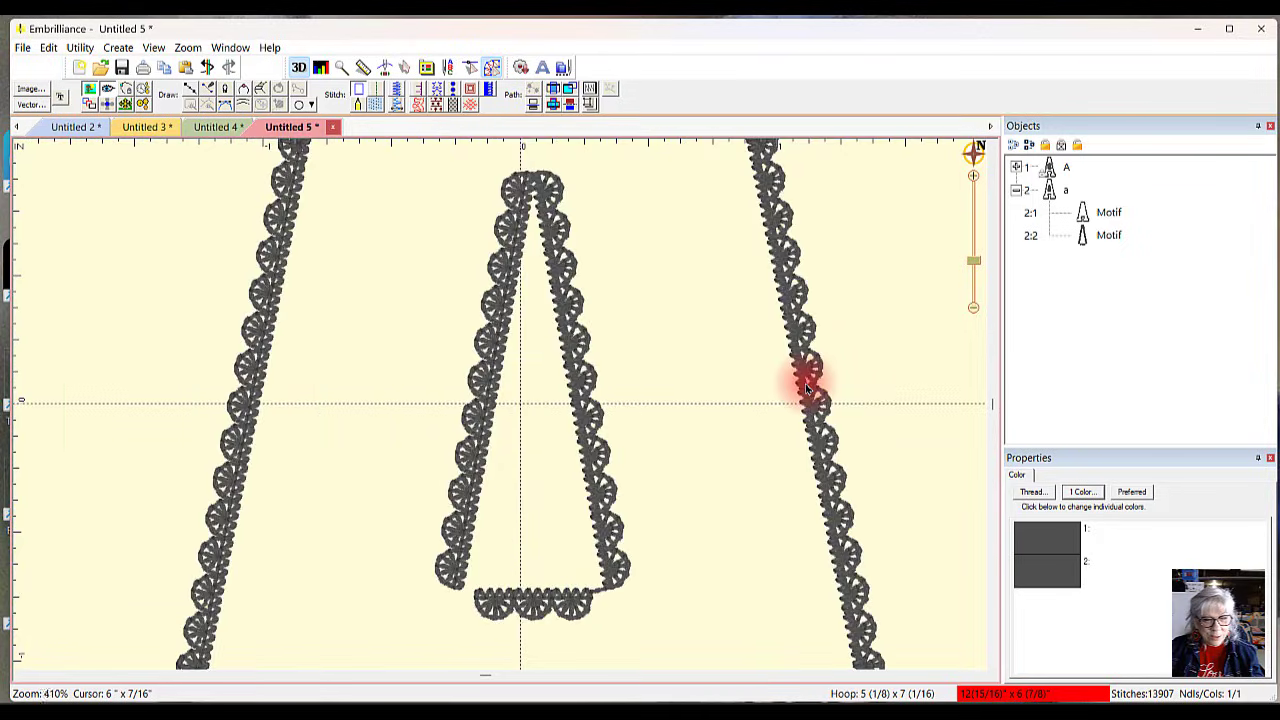
{"action": "scroll", "coordinate": [808, 382], "scroll_direction": "down", "scroll_amount": 3}
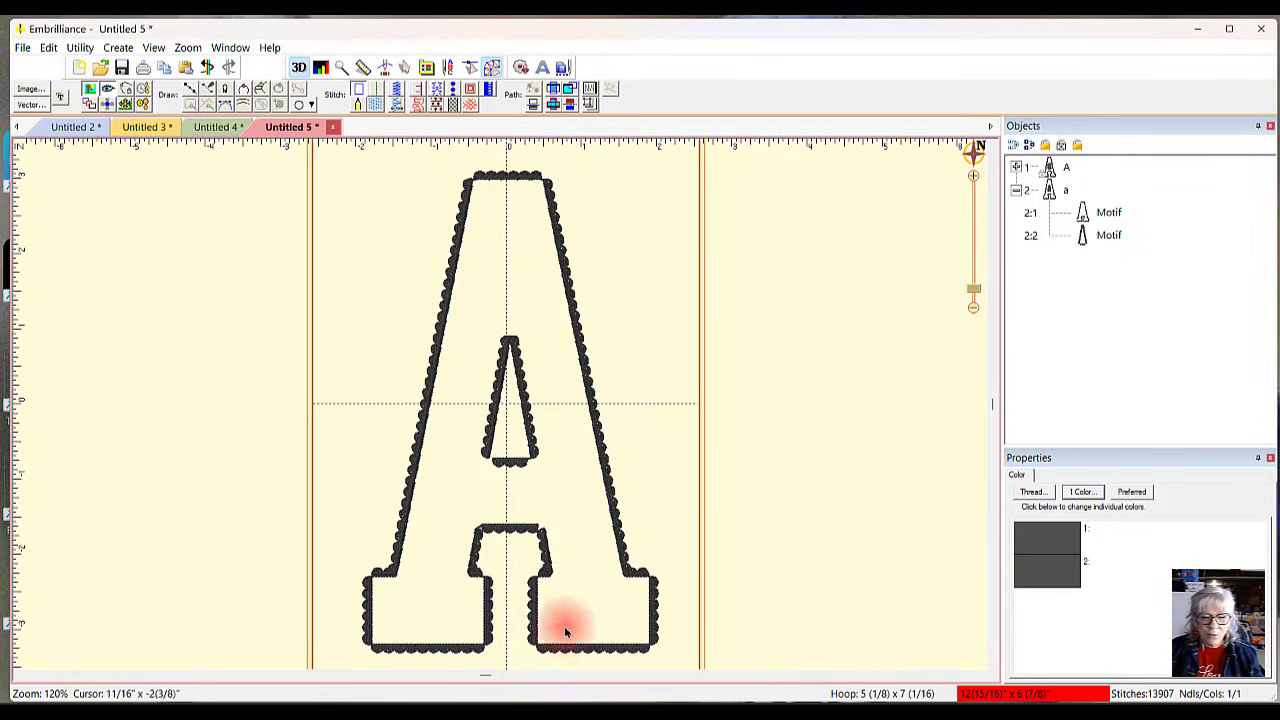
Step: Place the first A beside the second, reduce the second to about 3 3/16" x 5 3/16", and expand the first A's motif objects
{"action": "left_click_drag", "start_coordinate": [486, 675], "coordinate": [6, 628]}
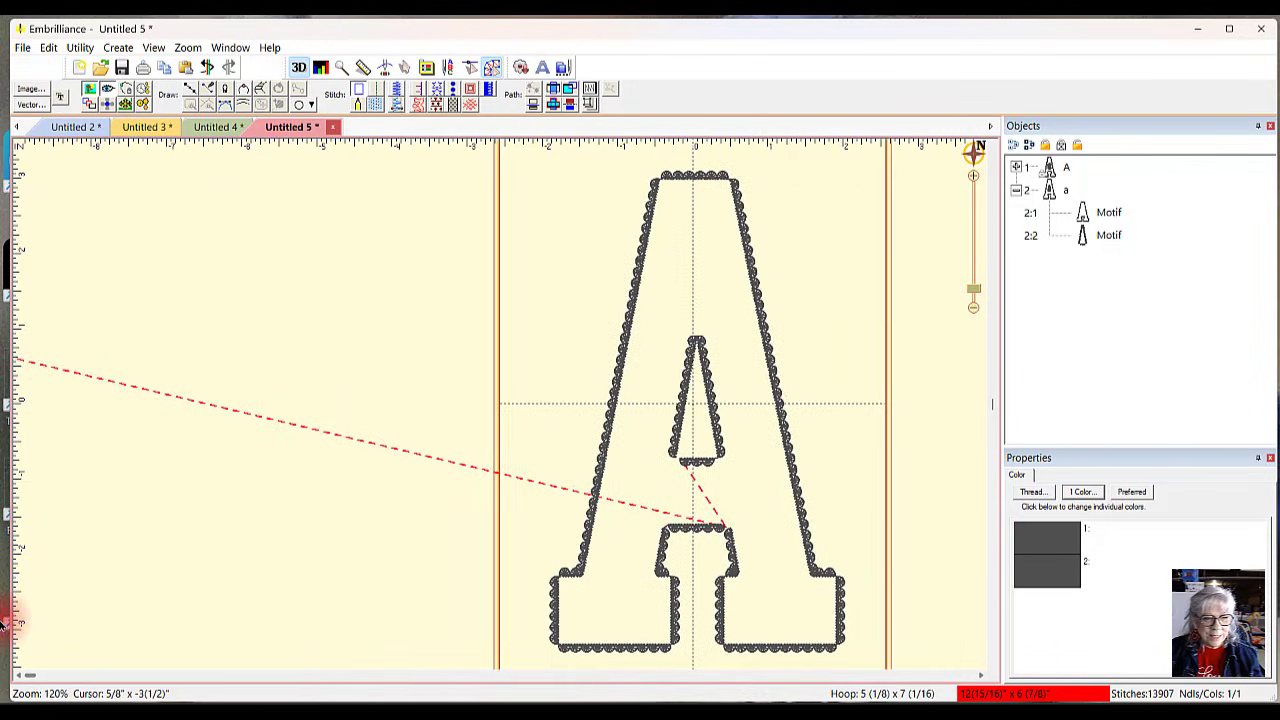
{"action": "left_click", "coordinate": [1064, 167]}
{"action": "left_click", "coordinate": [1077, 147]}
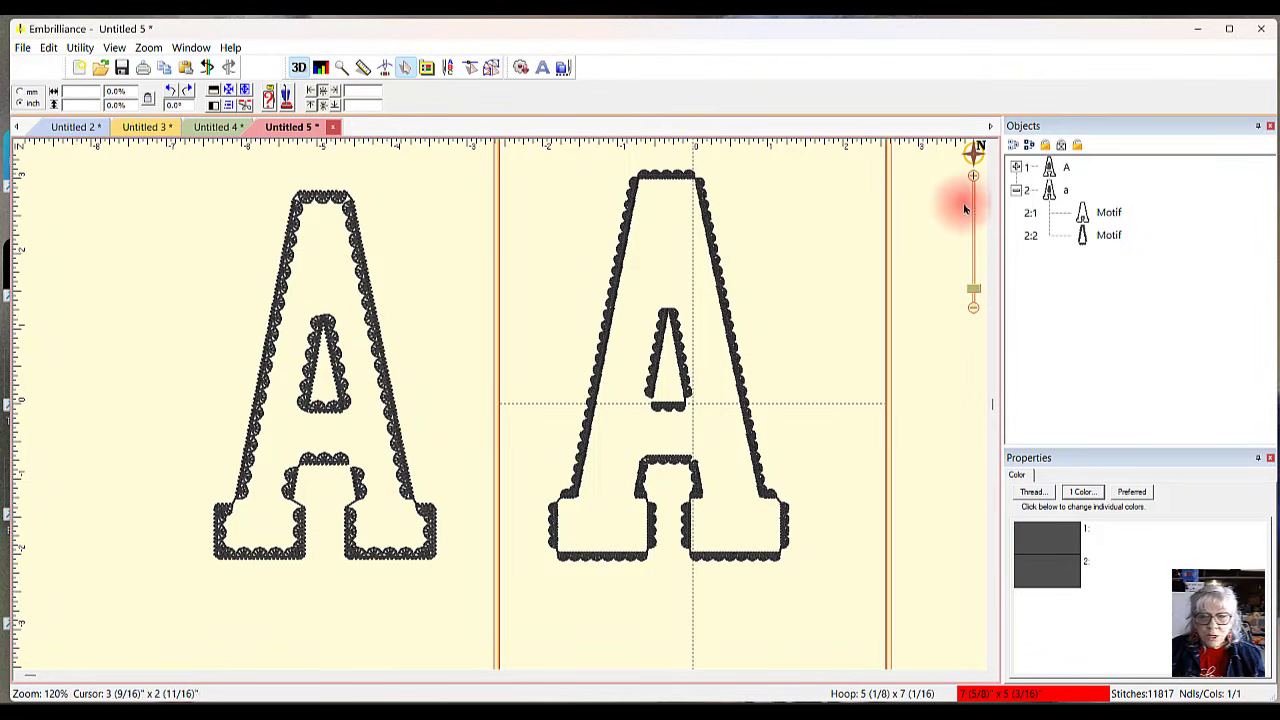
{"action": "left_click", "coordinate": [1015, 191]}
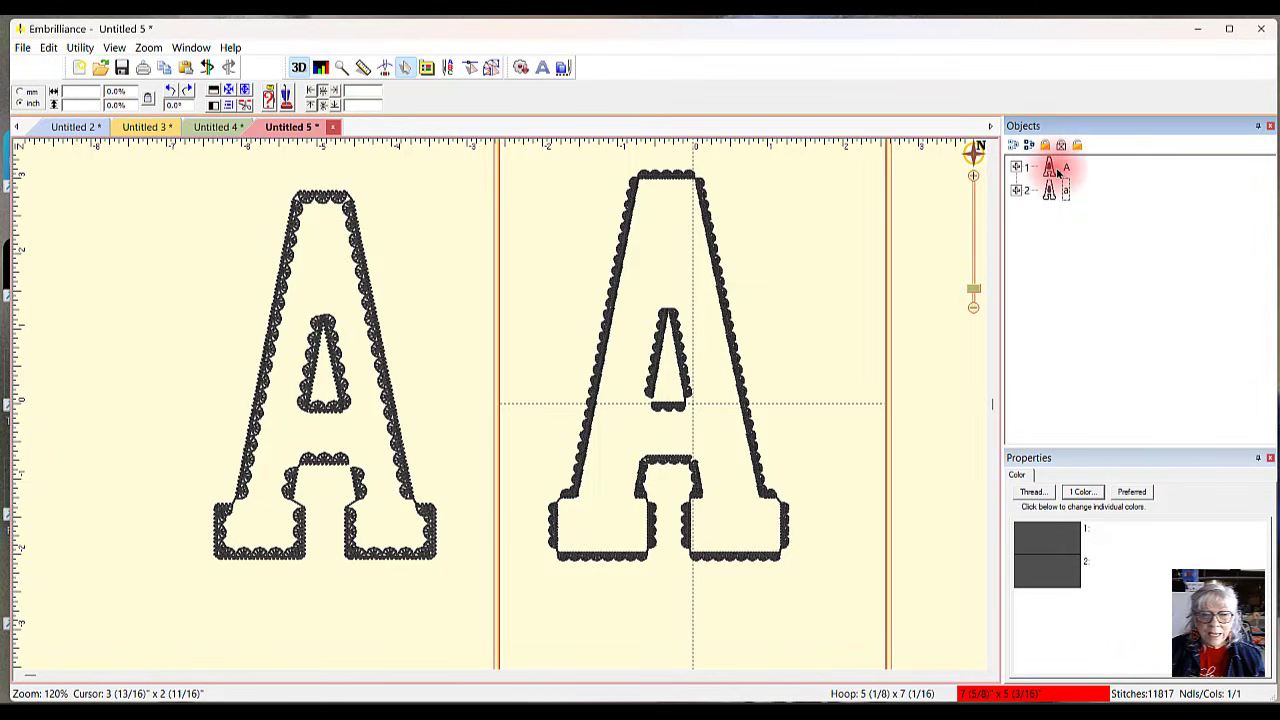
{"action": "left_click", "coordinate": [1016, 167]}
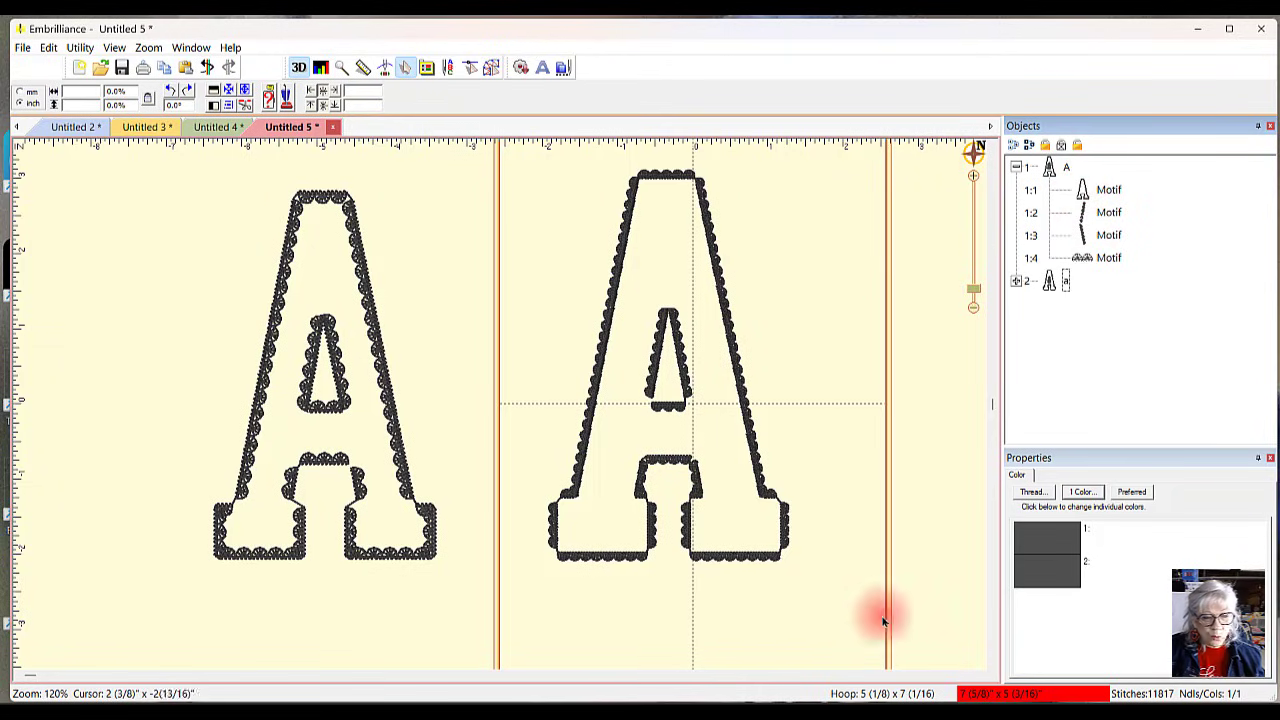
Step: Move the second lace-edged A out of the hoop to the far side of the first A, and return to stitch-creation mode
{"action": "left_click_drag", "start_coordinate": [883, 621], "coordinate": [534, 94]}
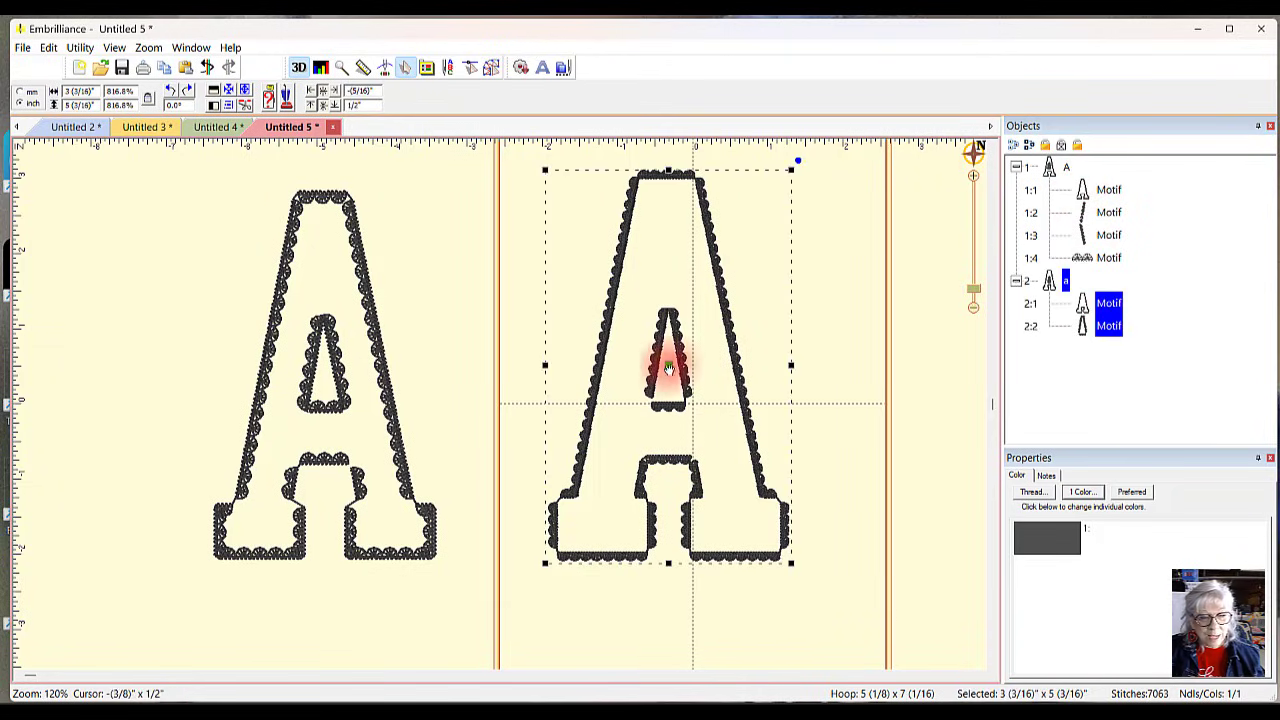
{"action": "left_click_drag", "start_coordinate": [668, 368], "coordinate": [74, 366]}
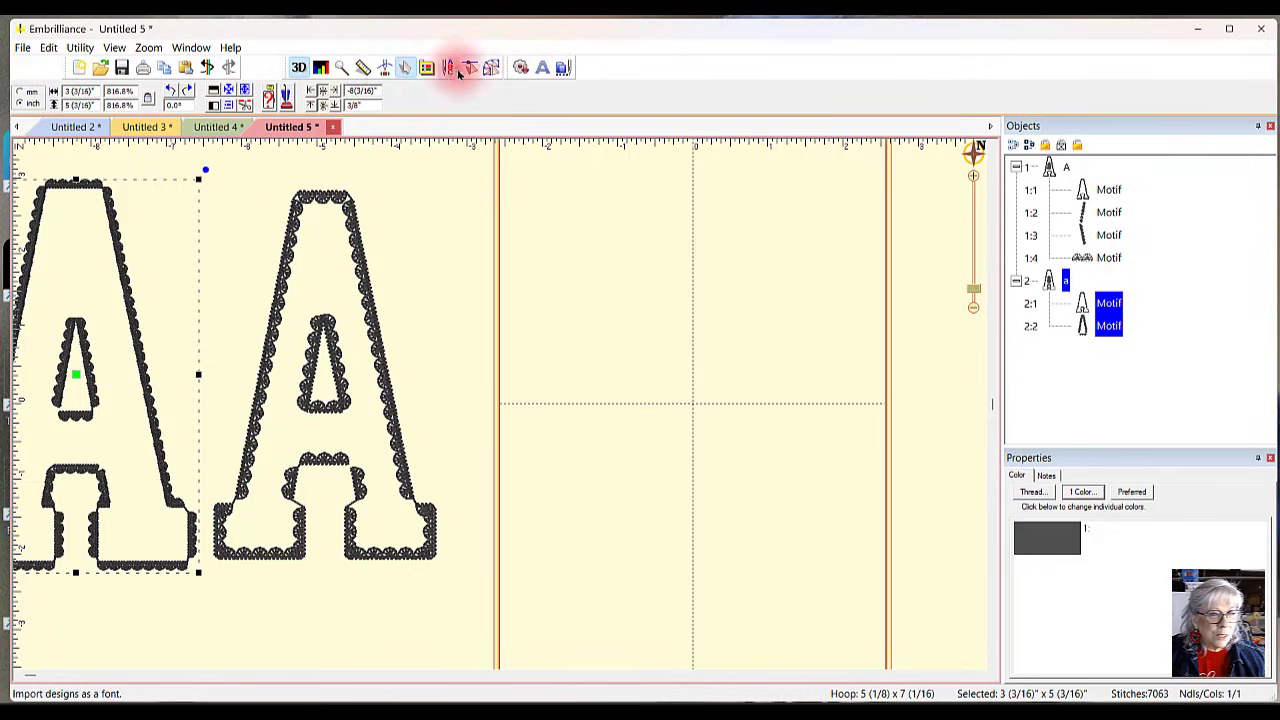
{"action": "left_click", "coordinate": [491, 67]}
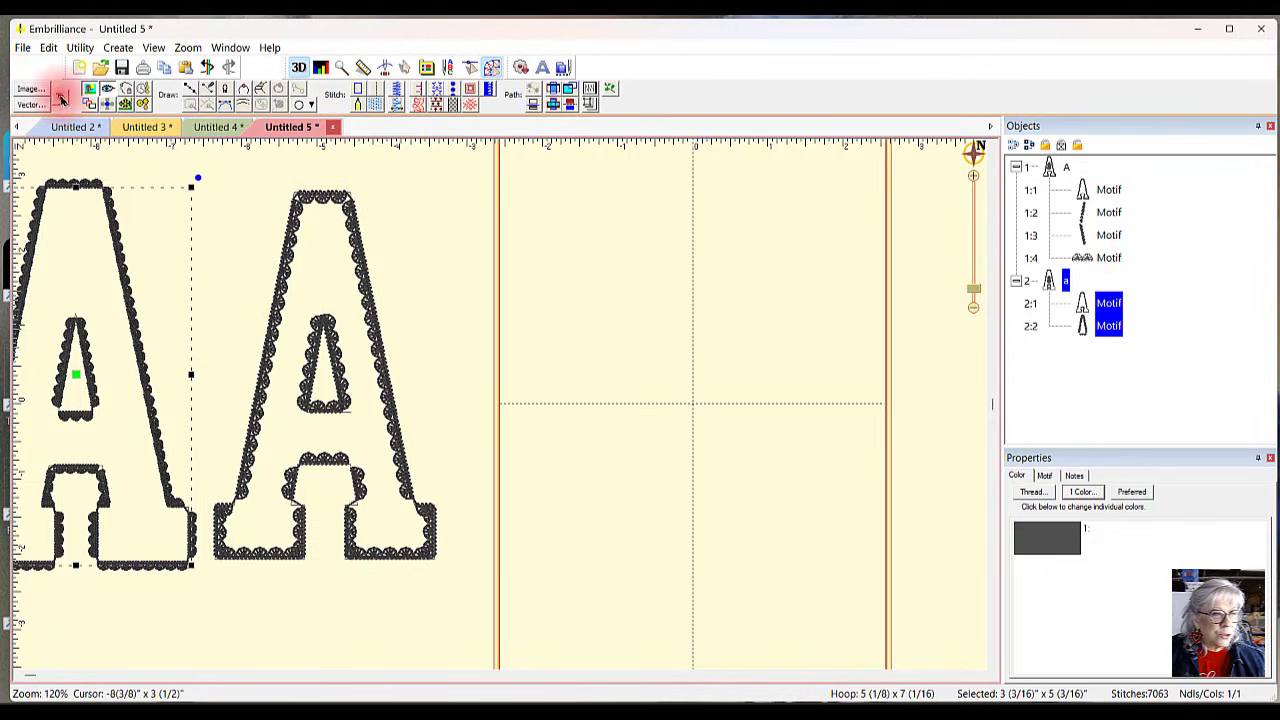
{"action": "left_click", "coordinate": [738, 490]}
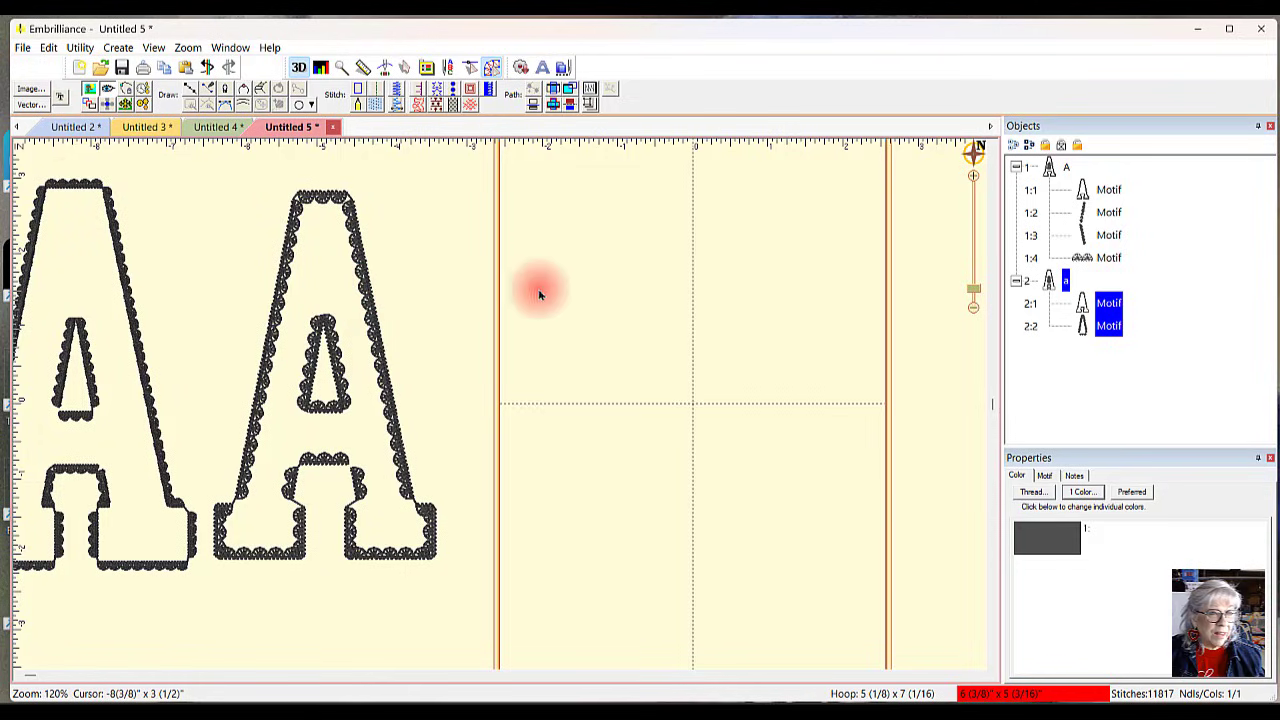
Step: Create another letter a in College Block 2.0, and enlarge and position it near the hoop centre
{"action": "left_click", "coordinate": [687, 333]}
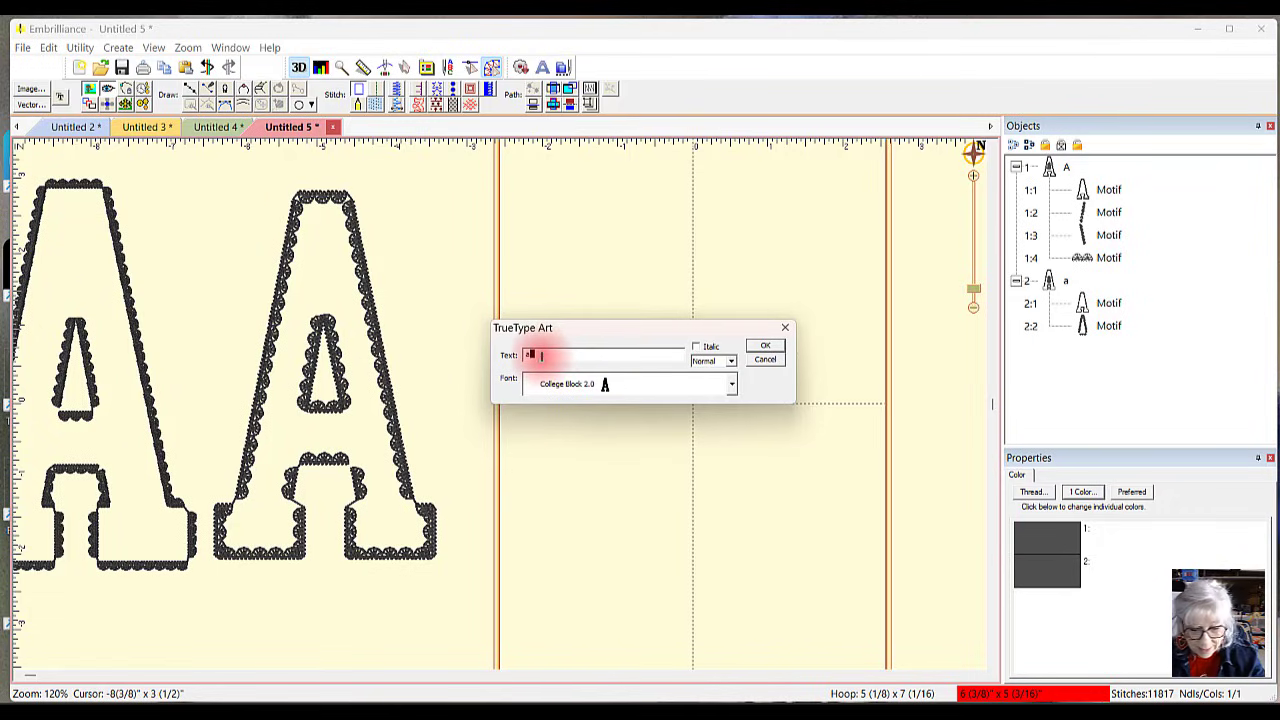
{"action": "key", "text": "Return"}
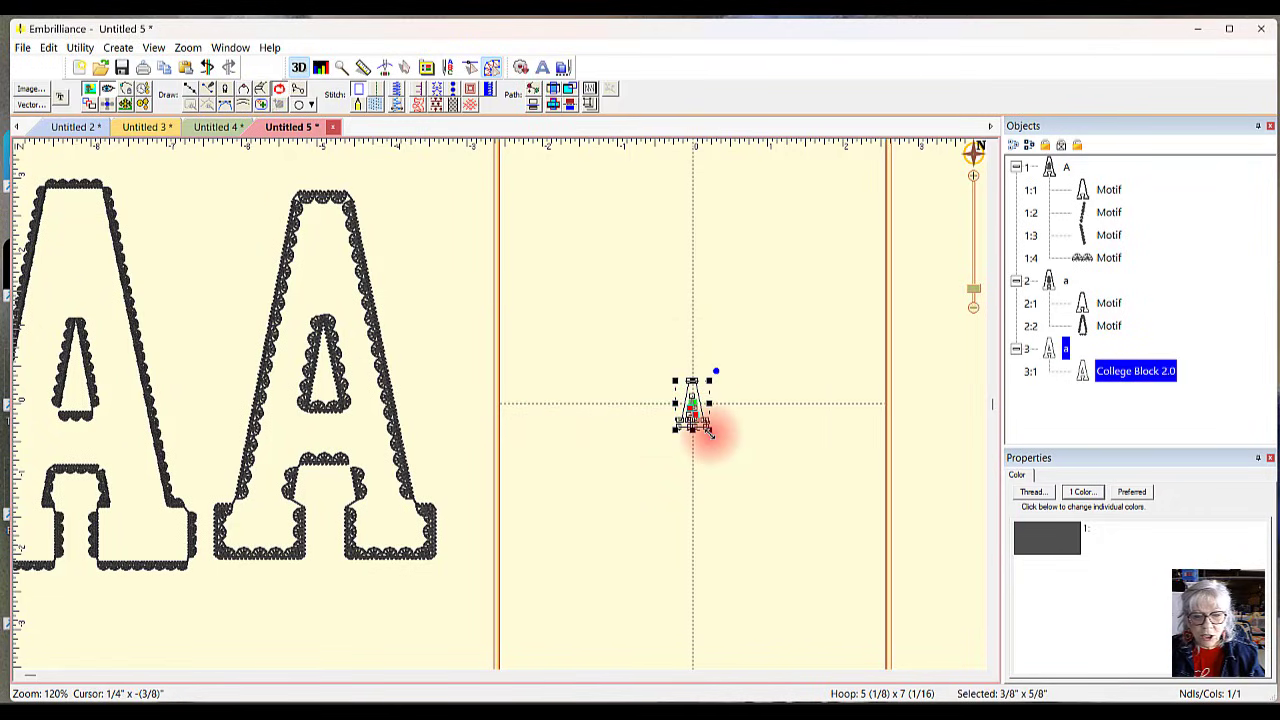
{"action": "left_click_drag", "start_coordinate": [708, 428], "coordinate": [851, 600]}
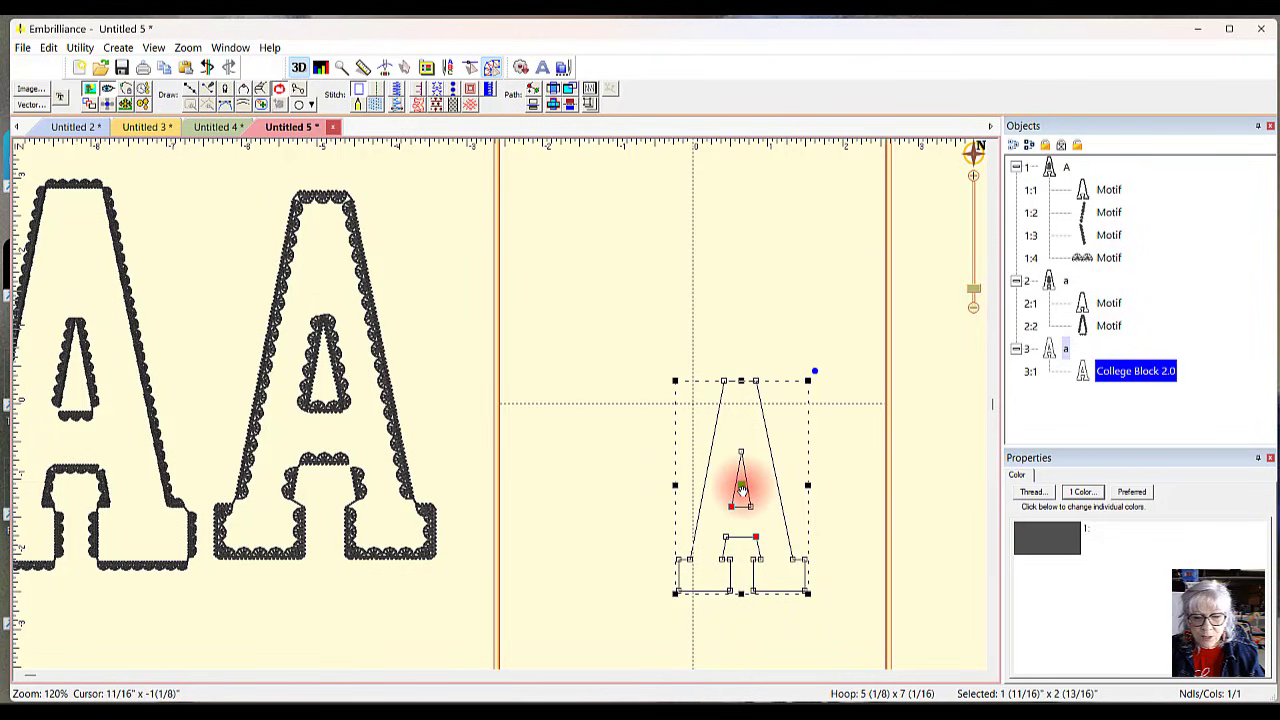
{"action": "left_click_drag", "start_coordinate": [741, 490], "coordinate": [655, 343]}
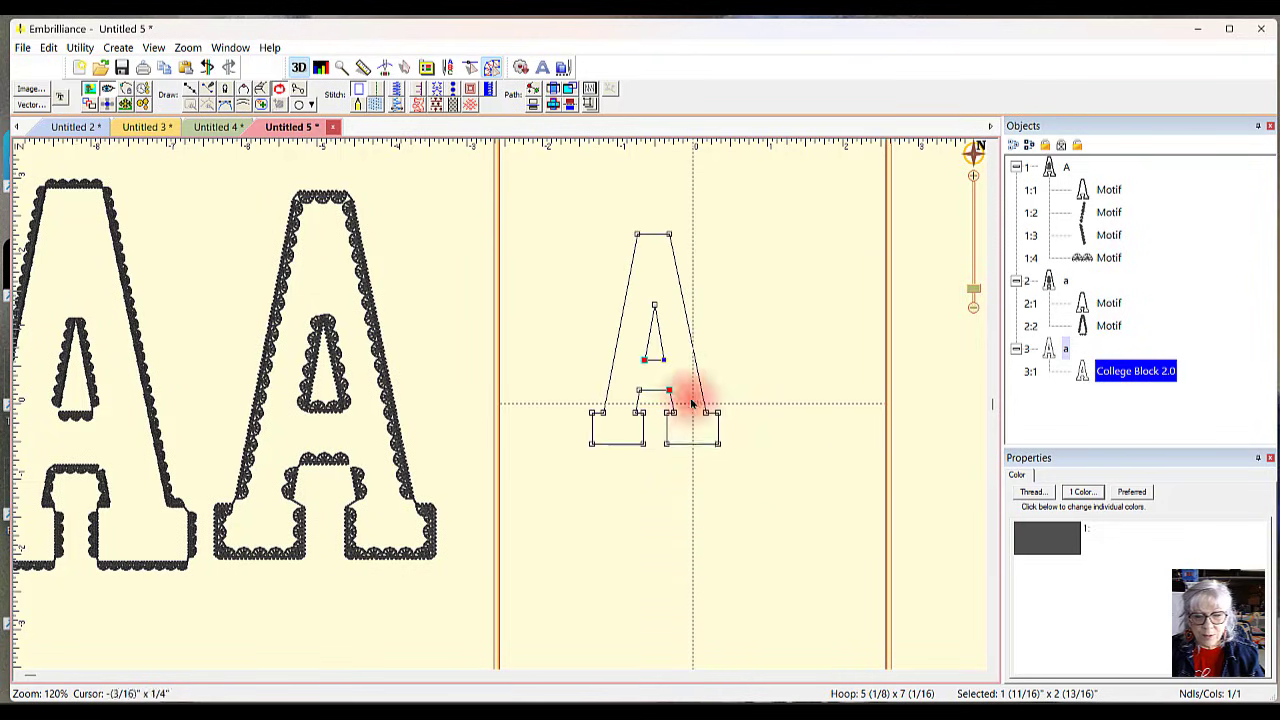
{"action": "left_click", "coordinate": [713, 452]}
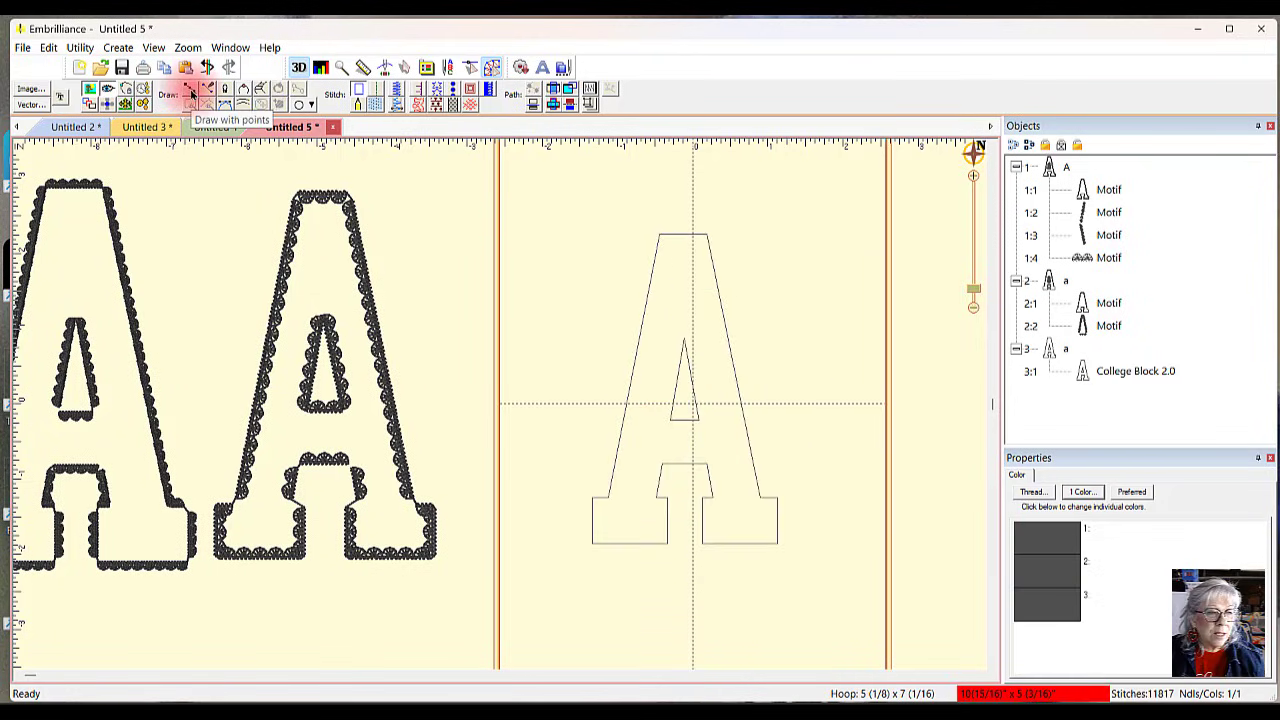
Step: Trace the new A's inner triangle with separate point-drawn lines along its right side, about 1 1/16" high, and its base, about 3/8" long
{"action": "left_click", "coordinate": [191, 93]}
{"action": "left_click", "coordinate": [692, 349]}
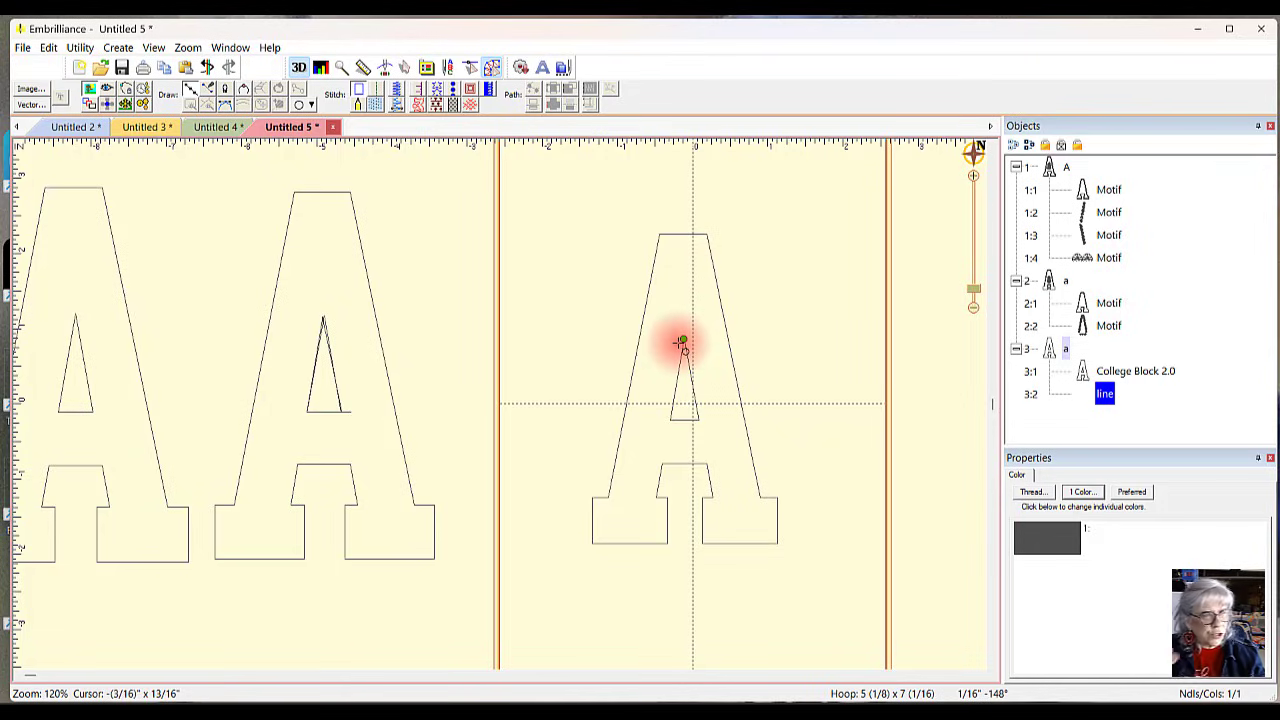
{"action": "left_click_drag", "start_coordinate": [681, 343], "coordinate": [700, 423]}
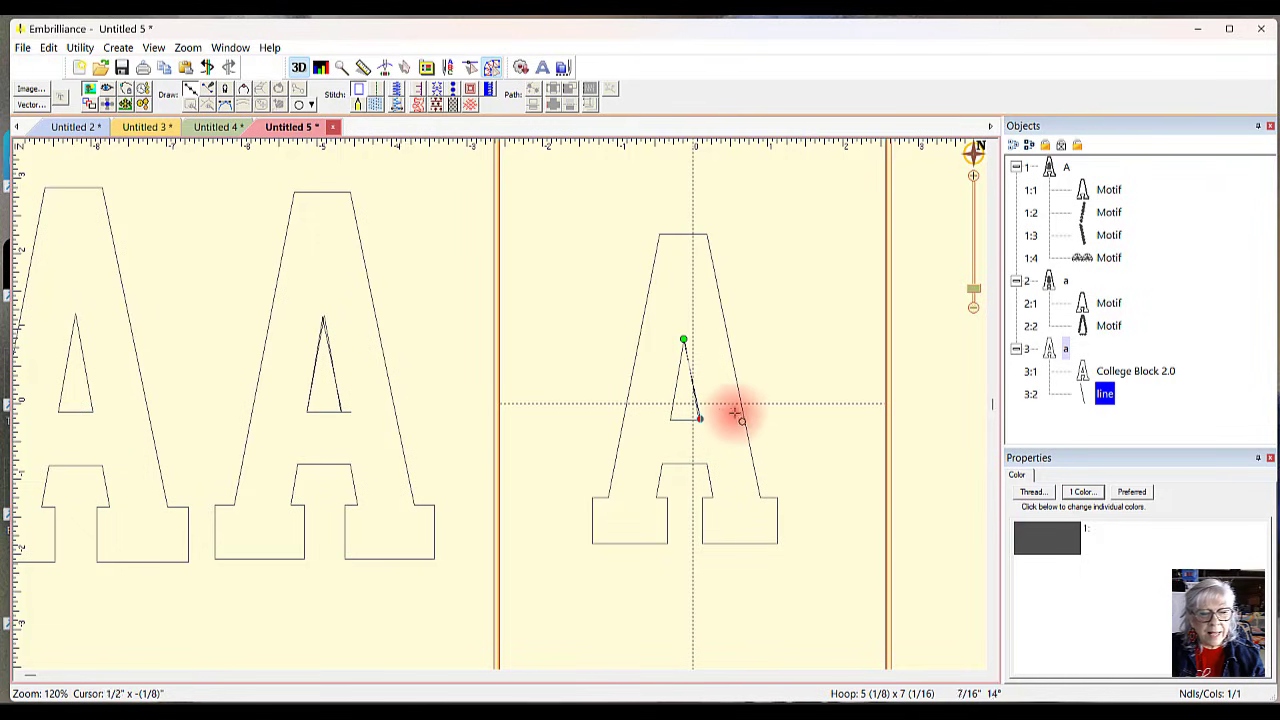
{"action": "key", "text": "Escape"}
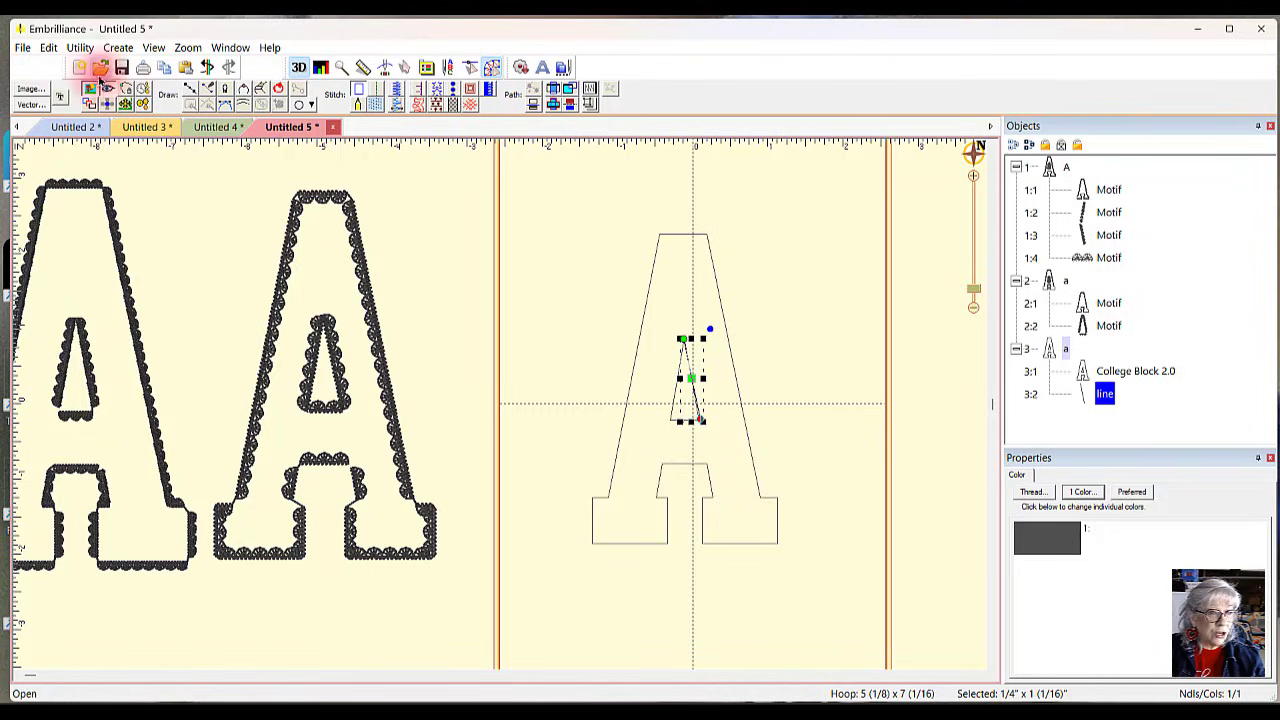
{"action": "left_click", "coordinate": [198, 91]}
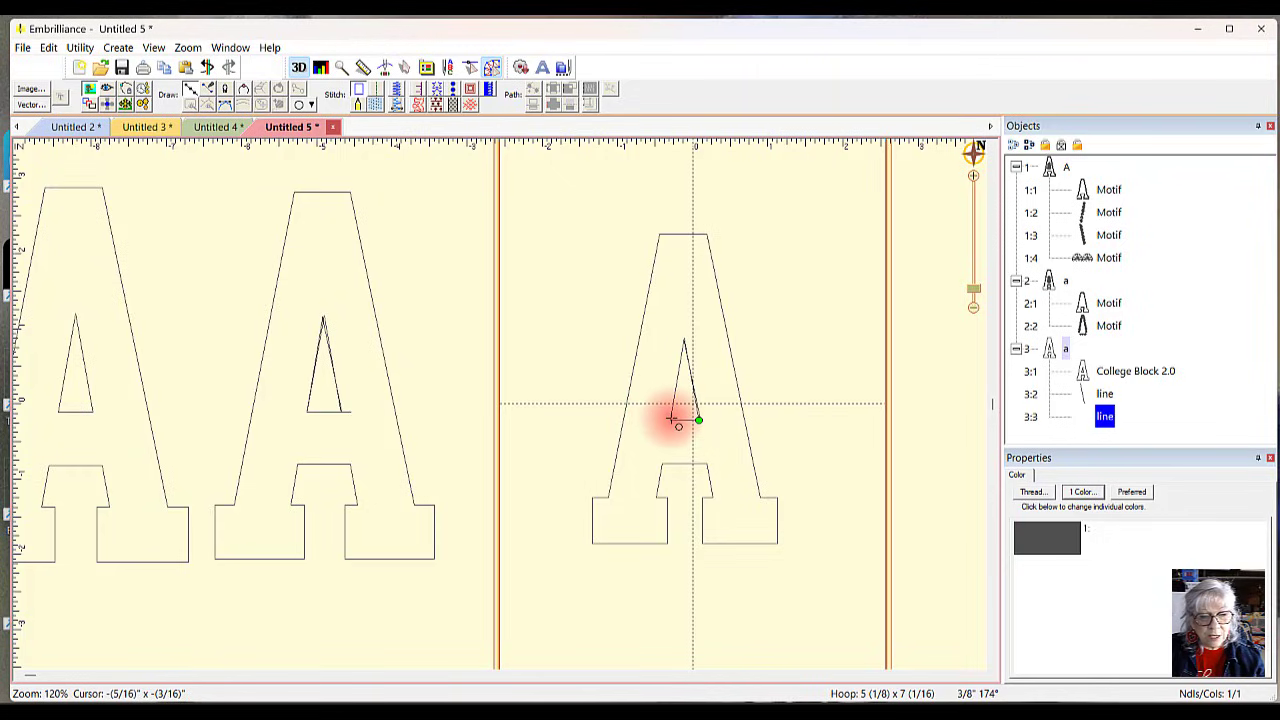
{"action": "left_click", "coordinate": [671, 418]}
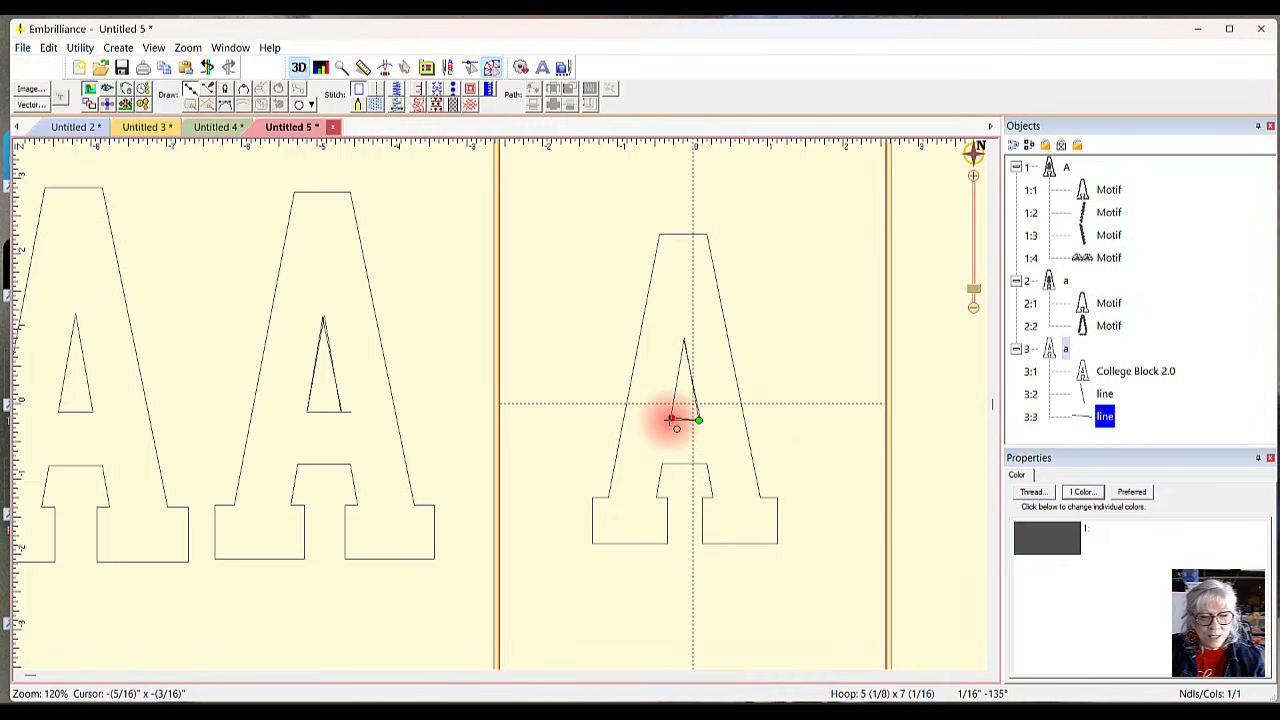
{"action": "key", "text": "Return"}
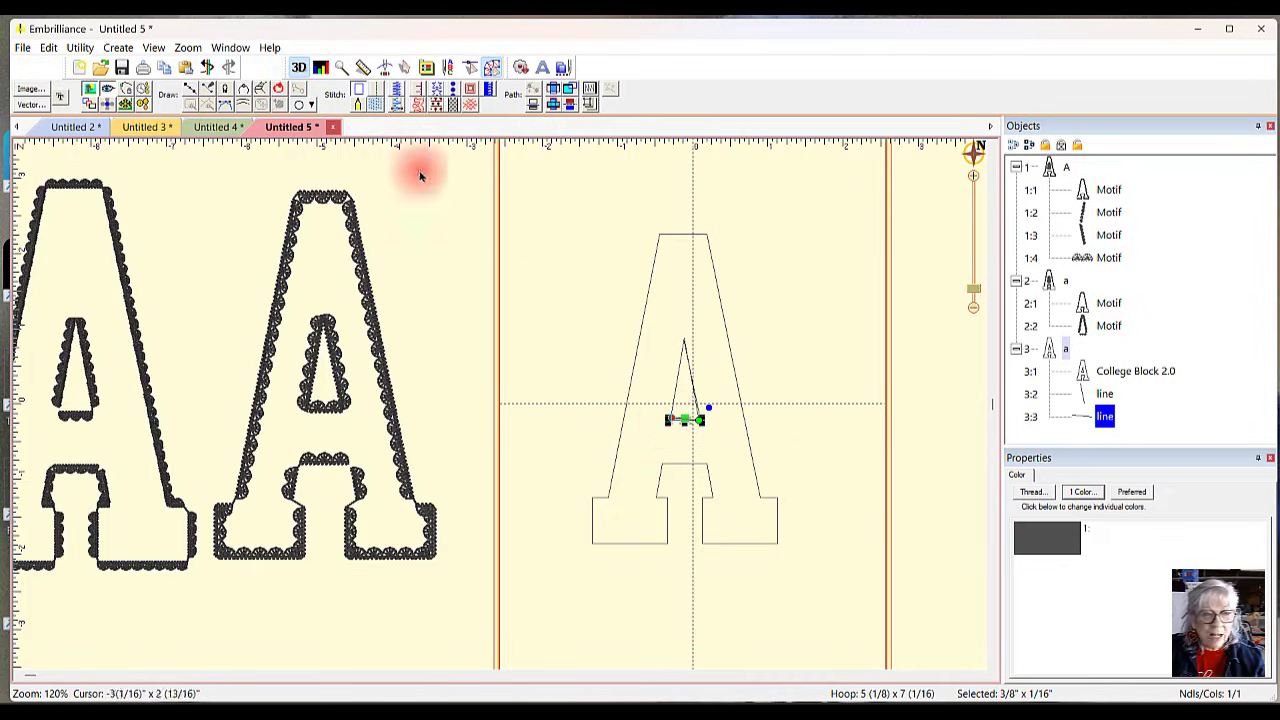
Step: Draw a third separate line, about 1 1/8" long, up the inner triangle's left side, and collapse the two finished letters' object groups
{"action": "left_click", "coordinate": [191, 89]}
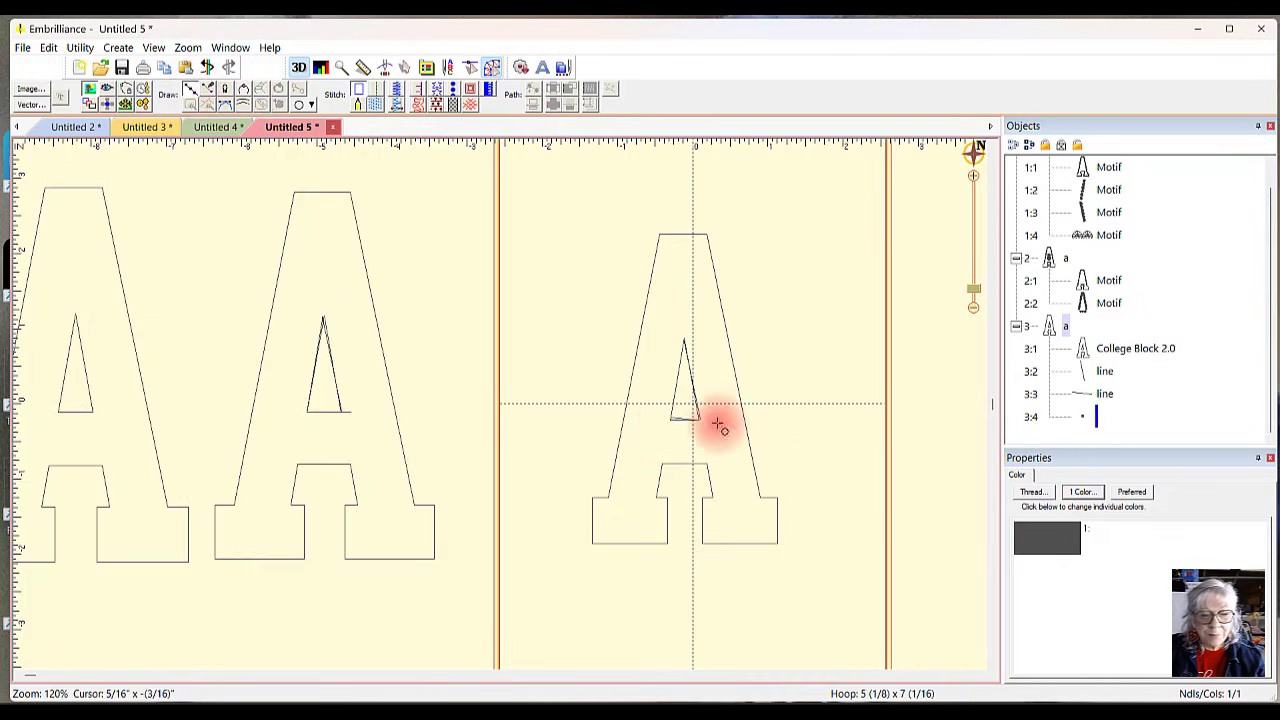
{"action": "left_click", "coordinate": [670, 418]}
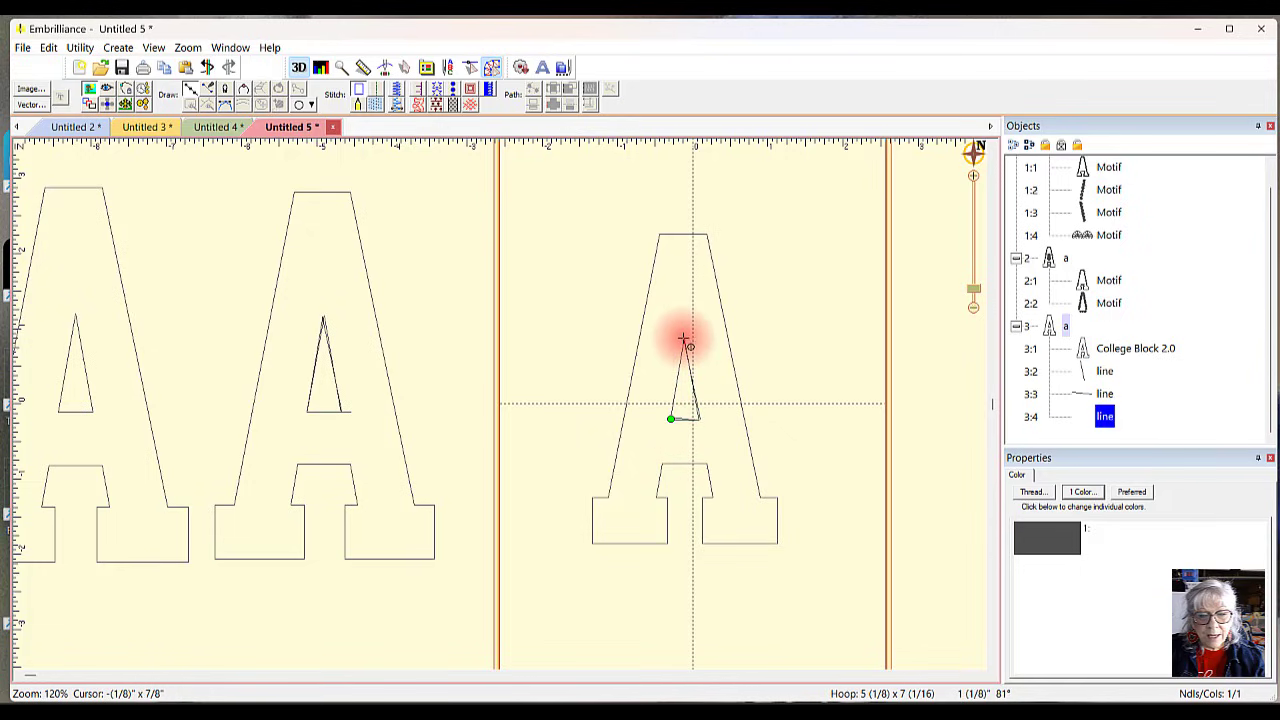
{"action": "double_click", "coordinate": [683, 338]}
{"action": "left_click", "coordinate": [763, 335]}
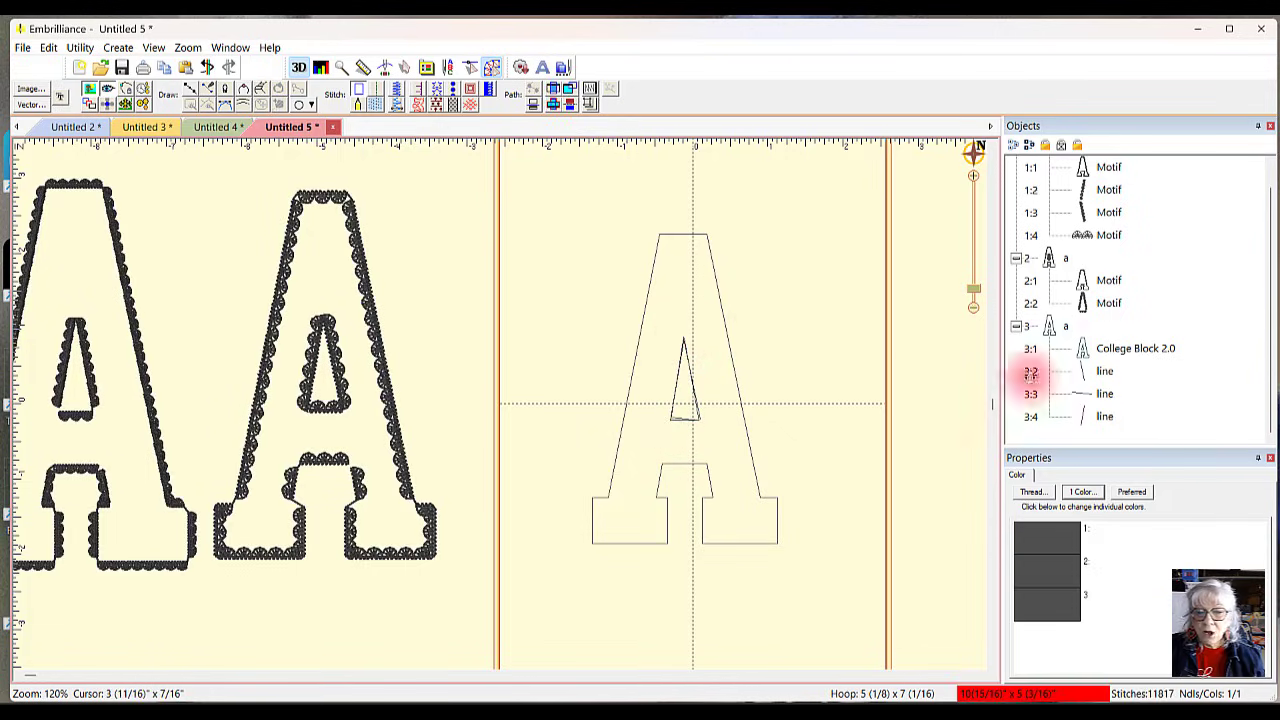
{"action": "left_click", "coordinate": [1016, 258]}
{"action": "left_click", "coordinate": [1018, 167]}
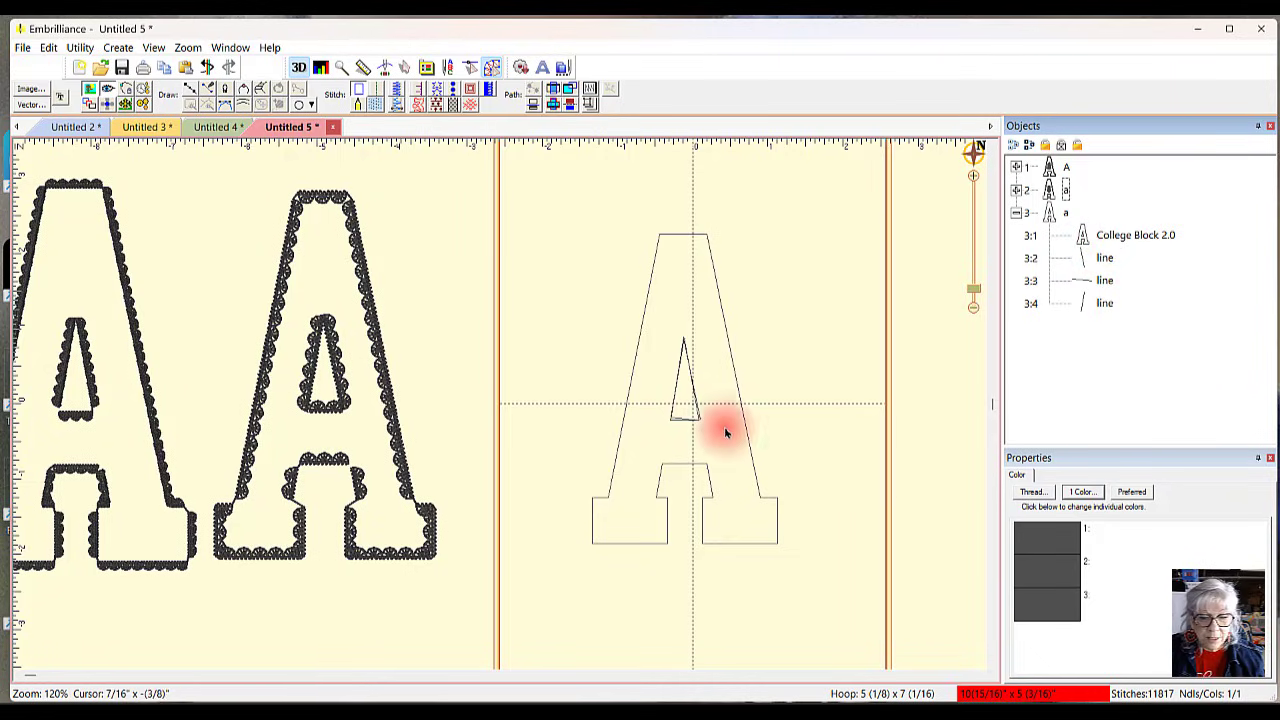
Step: Apply the Lace 1 offset motif to each of the three separate lines tracing the new A's inner triangle
{"action": "left_click", "coordinate": [695, 390]}
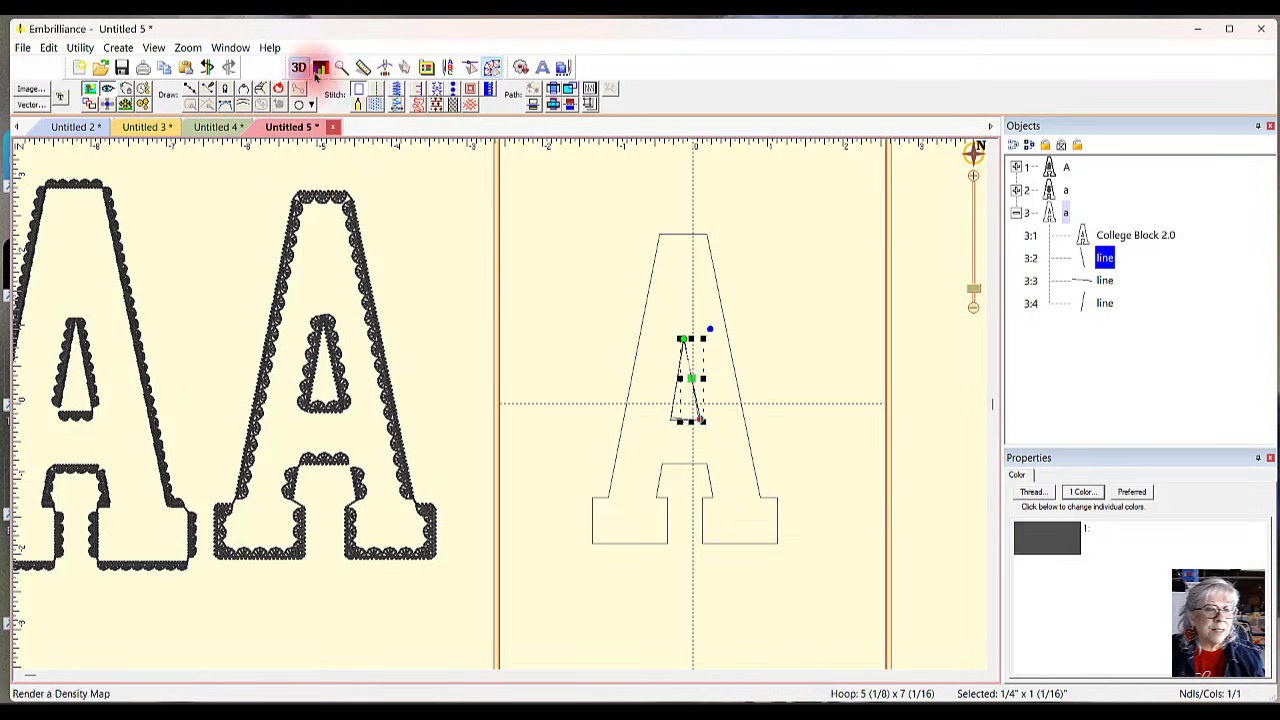
{"action": "left_click", "coordinate": [437, 88]}
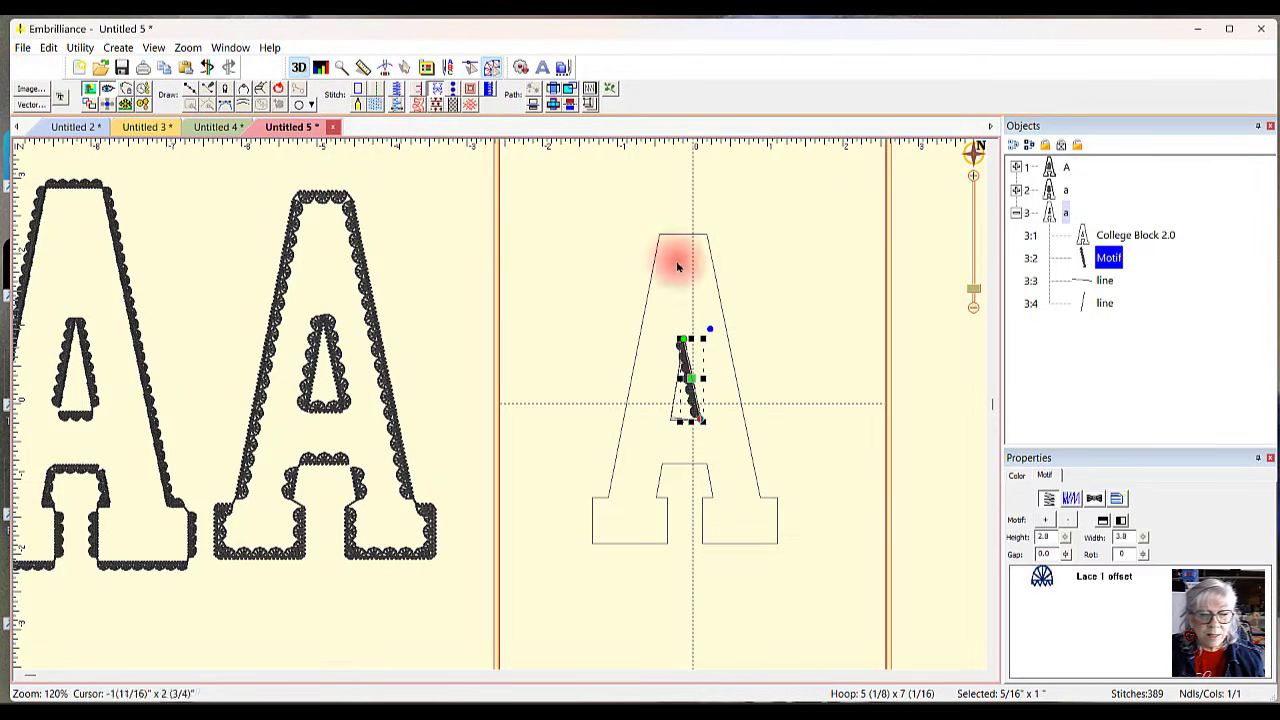
{"action": "left_click", "coordinate": [794, 451]}
{"action": "left_click", "coordinate": [681, 419]}
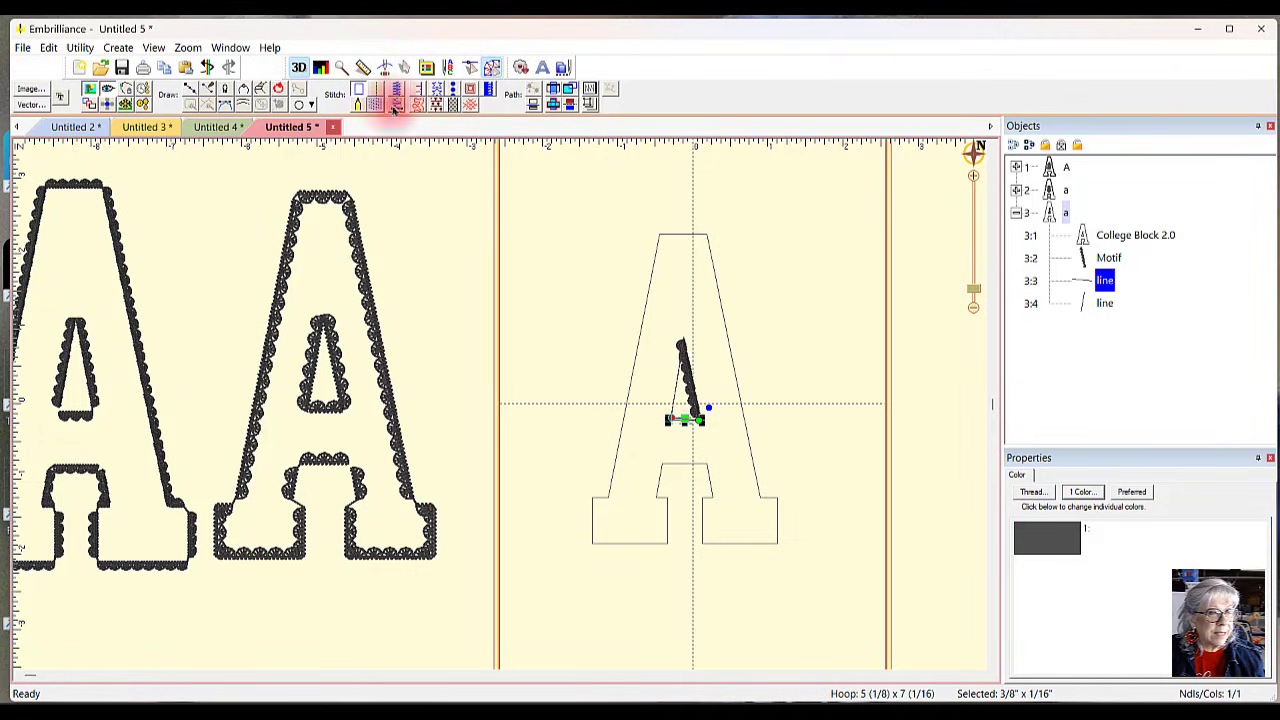
{"action": "left_click", "coordinate": [437, 89]}
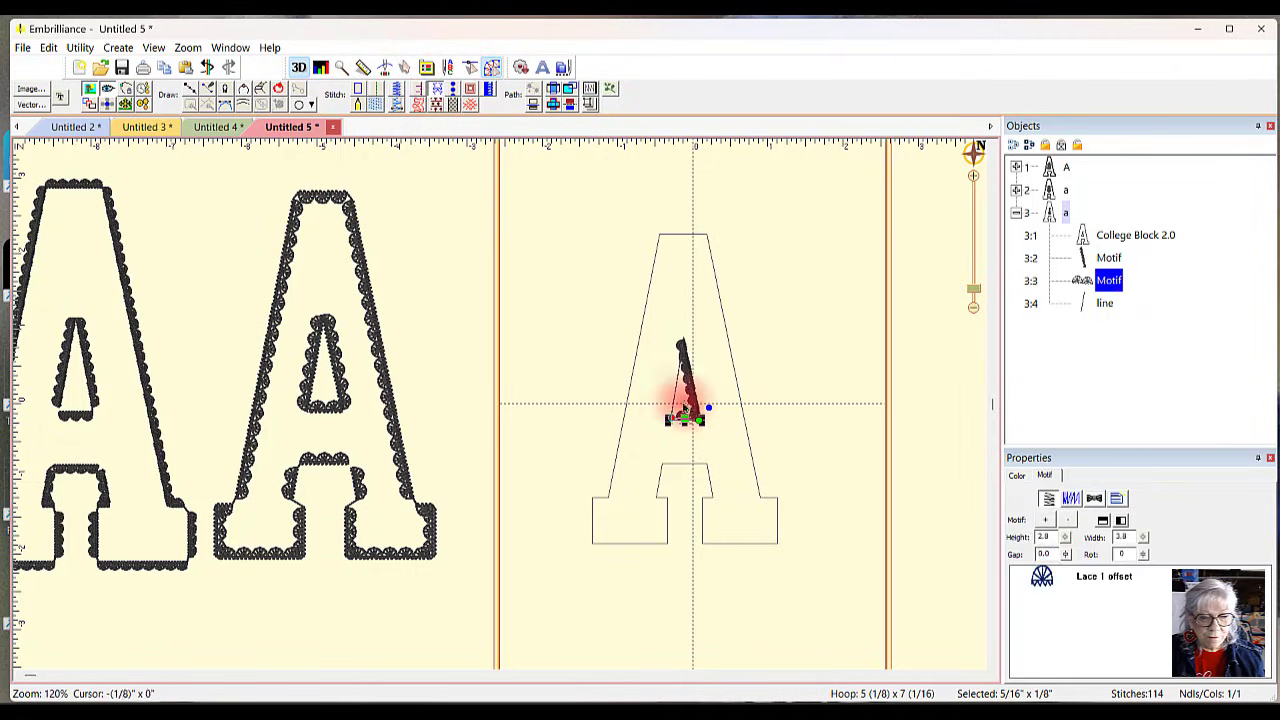
{"action": "left_click", "coordinate": [671, 392]}
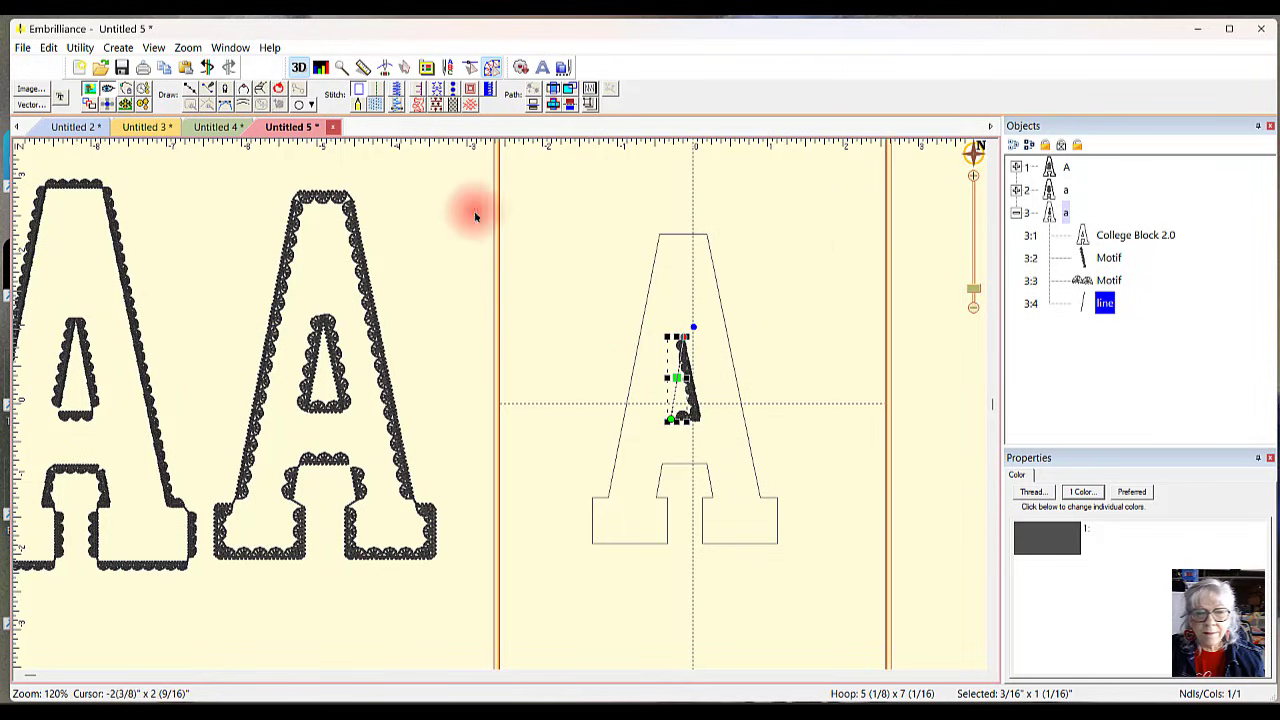
{"action": "left_click", "coordinate": [437, 89]}
{"action": "left_click", "coordinate": [797, 301]}
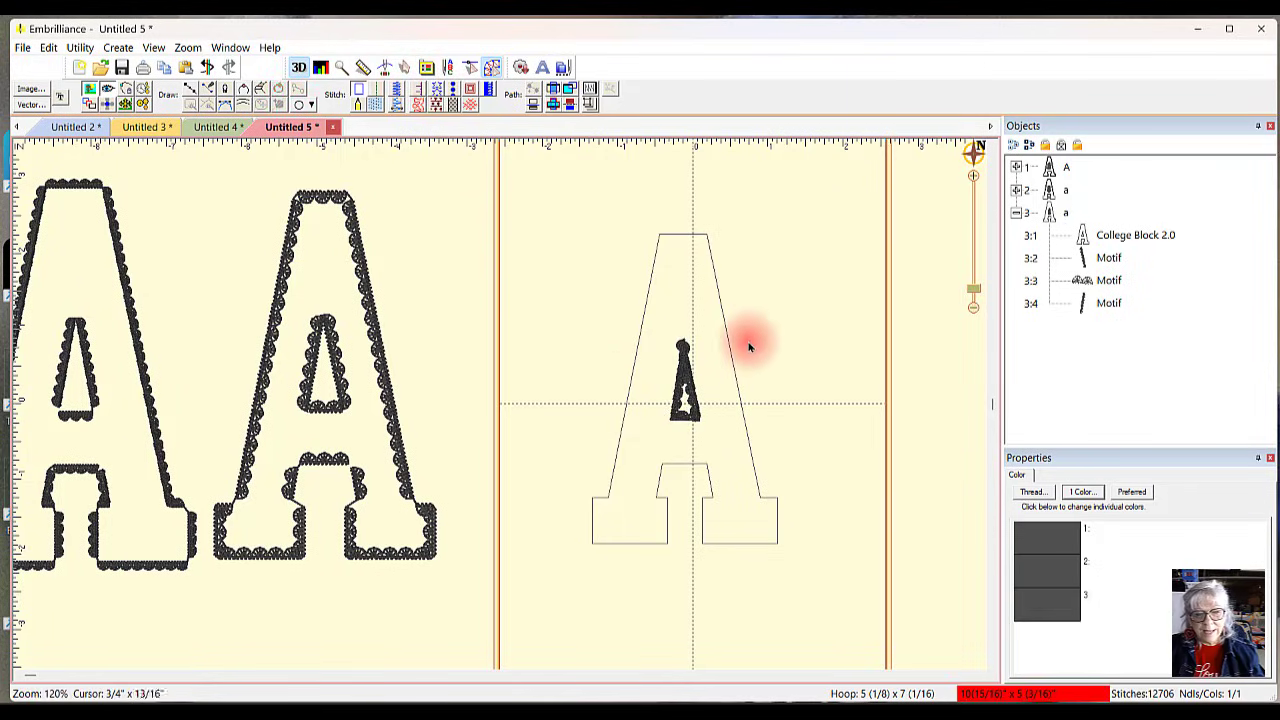
Step: Inspect the three motif lines in the inner triangle, and undo both the motifs and the traced lines
{"action": "scroll", "coordinate": [751, 345], "scroll_direction": "up", "scroll_amount": 5}
{"action": "left_click_drag", "start_coordinate": [671, 526], "coordinate": [180, 575]}
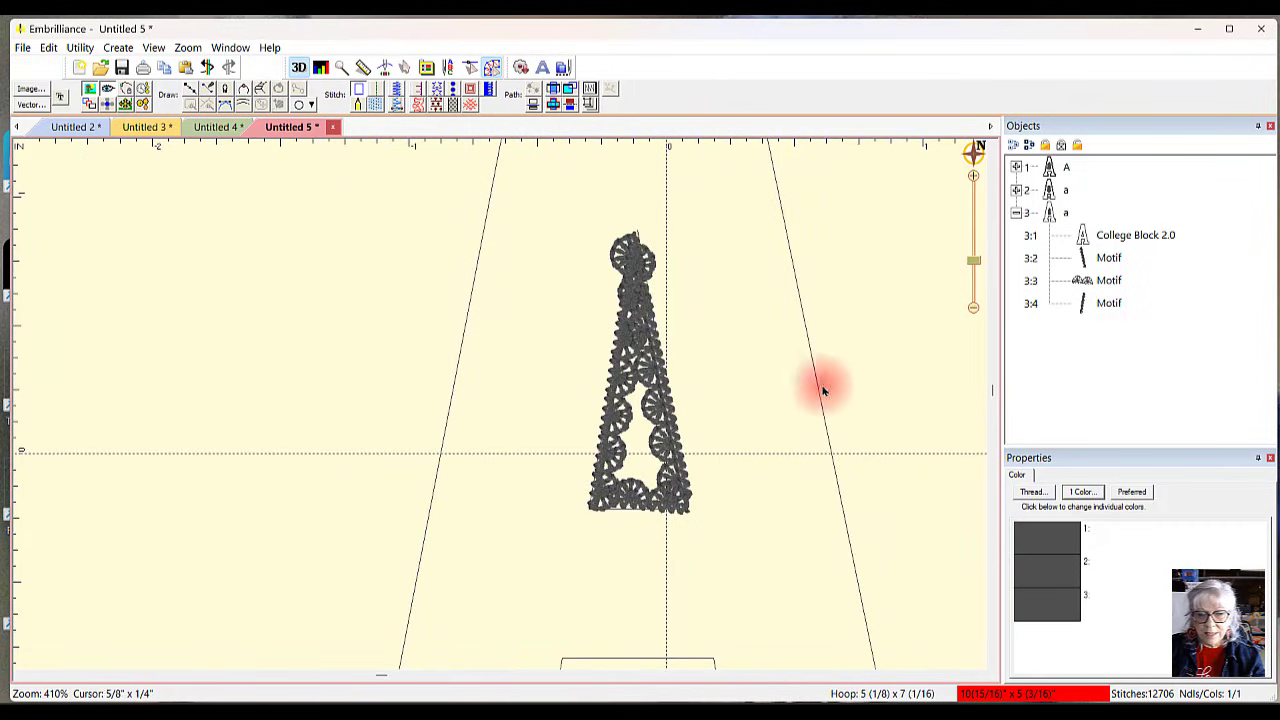
{"action": "scroll", "coordinate": [743, 400], "scroll_direction": "up", "scroll_amount": 3}
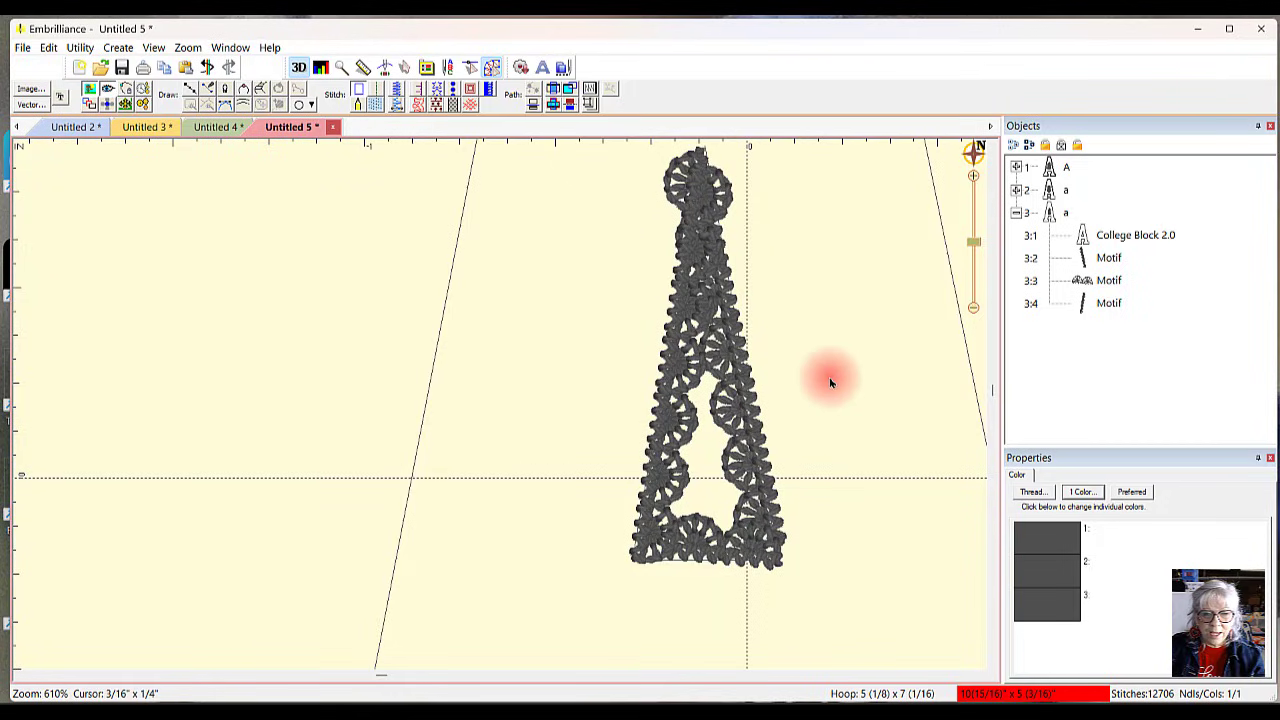
{"action": "scroll", "coordinate": [830, 382], "scroll_direction": "down", "scroll_amount": 6}
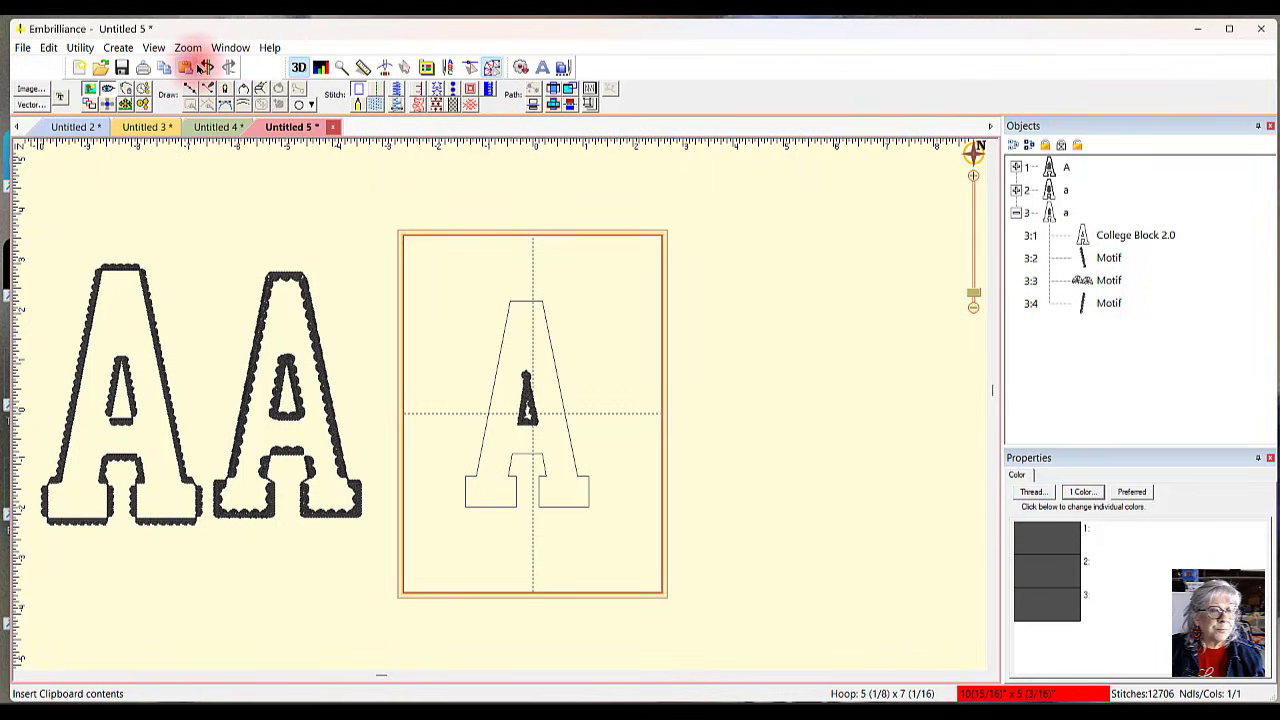
{"action": "left_click", "coordinate": [207, 67]}
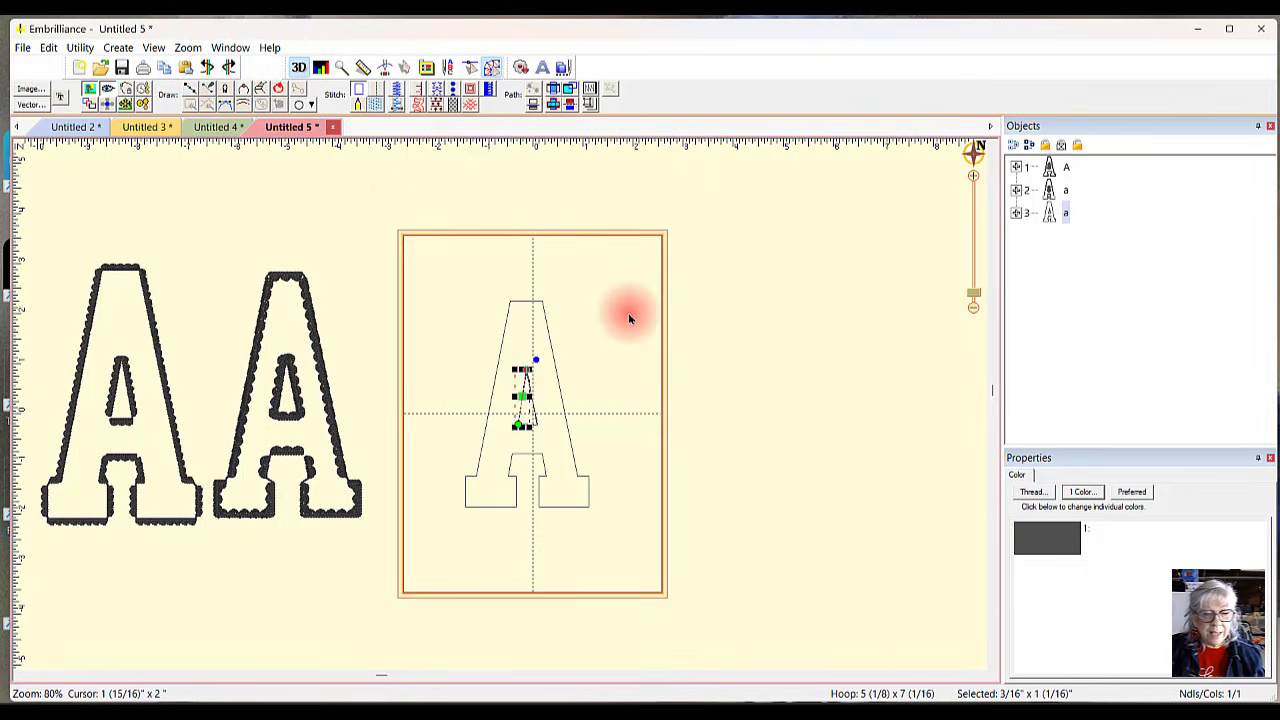
{"action": "scroll", "coordinate": [627, 312], "scroll_direction": "up", "scroll_amount": 2}
{"action": "left_click", "coordinate": [207, 67]}
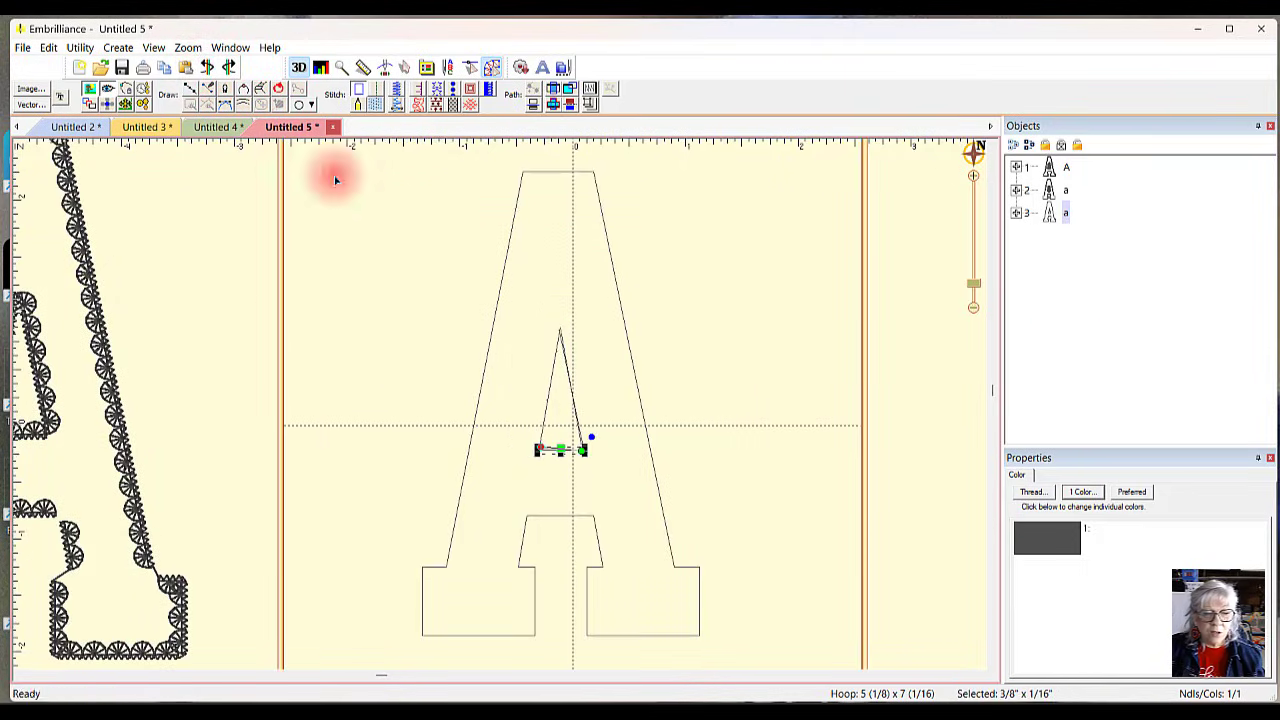
{"action": "left_click", "coordinate": [207, 67]}
{"action": "left_click", "coordinate": [207, 67]}
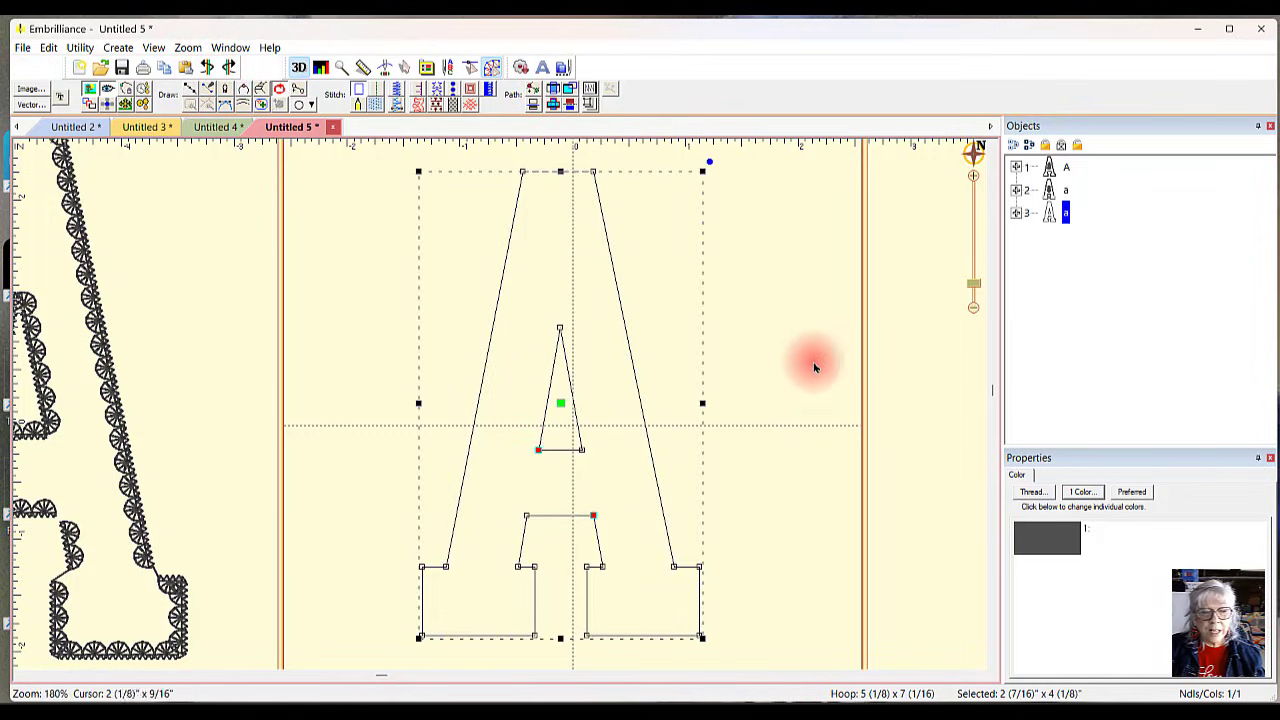
Step: Trace the A's inner triangle with one continuous point-drawn line, about 3/8" by 1 1/16", stopping just short of the starting point
{"action": "left_click", "coordinate": [190, 90]}
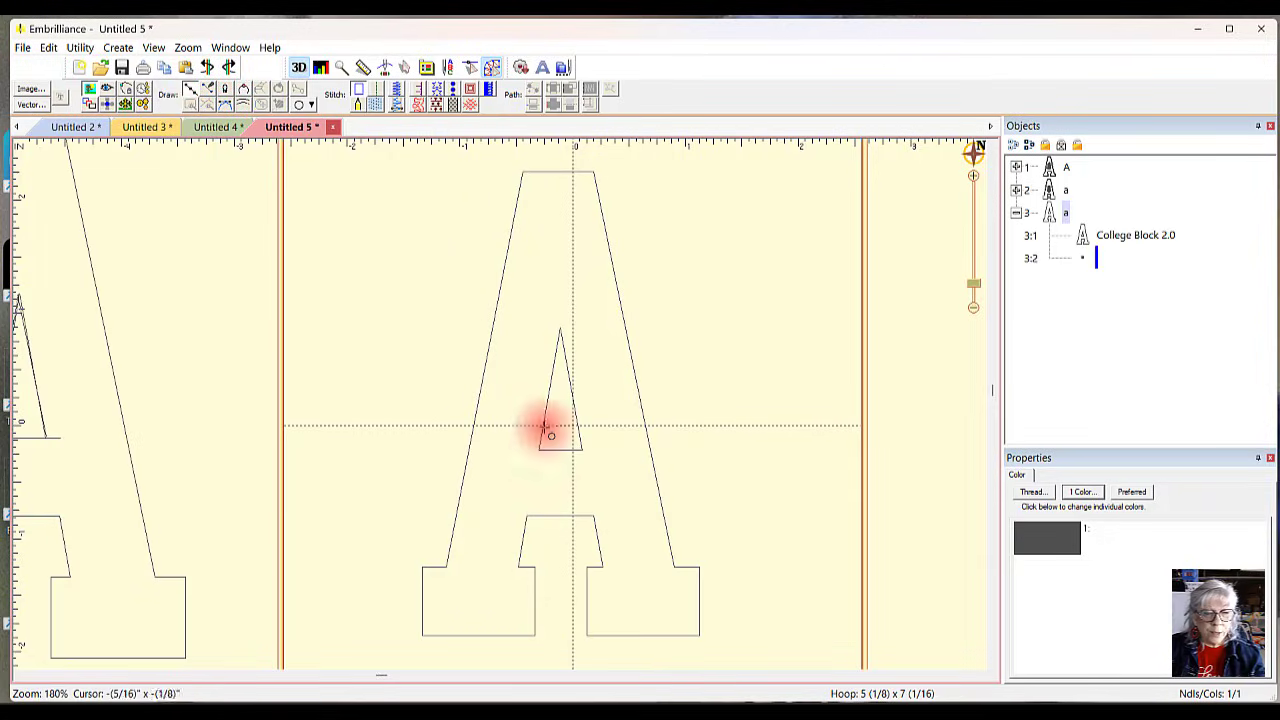
{"action": "left_click", "coordinate": [560, 330]}
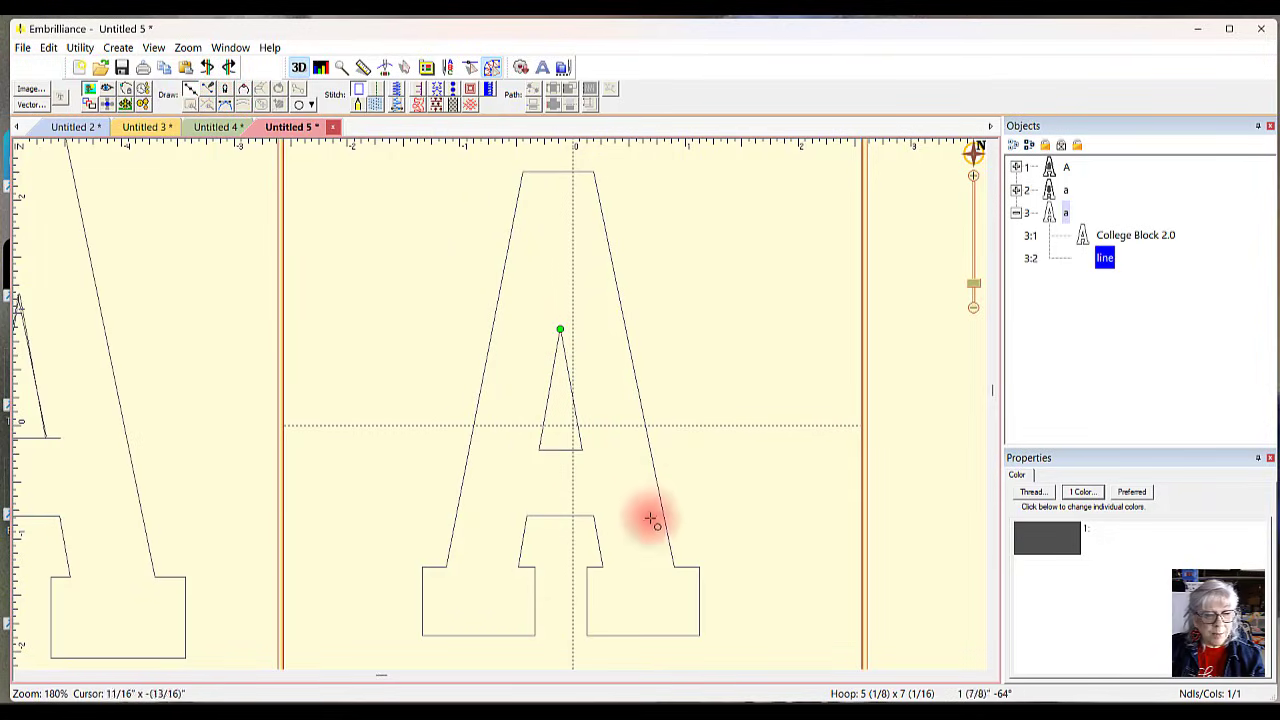
{"action": "left_click", "coordinate": [584, 450]}
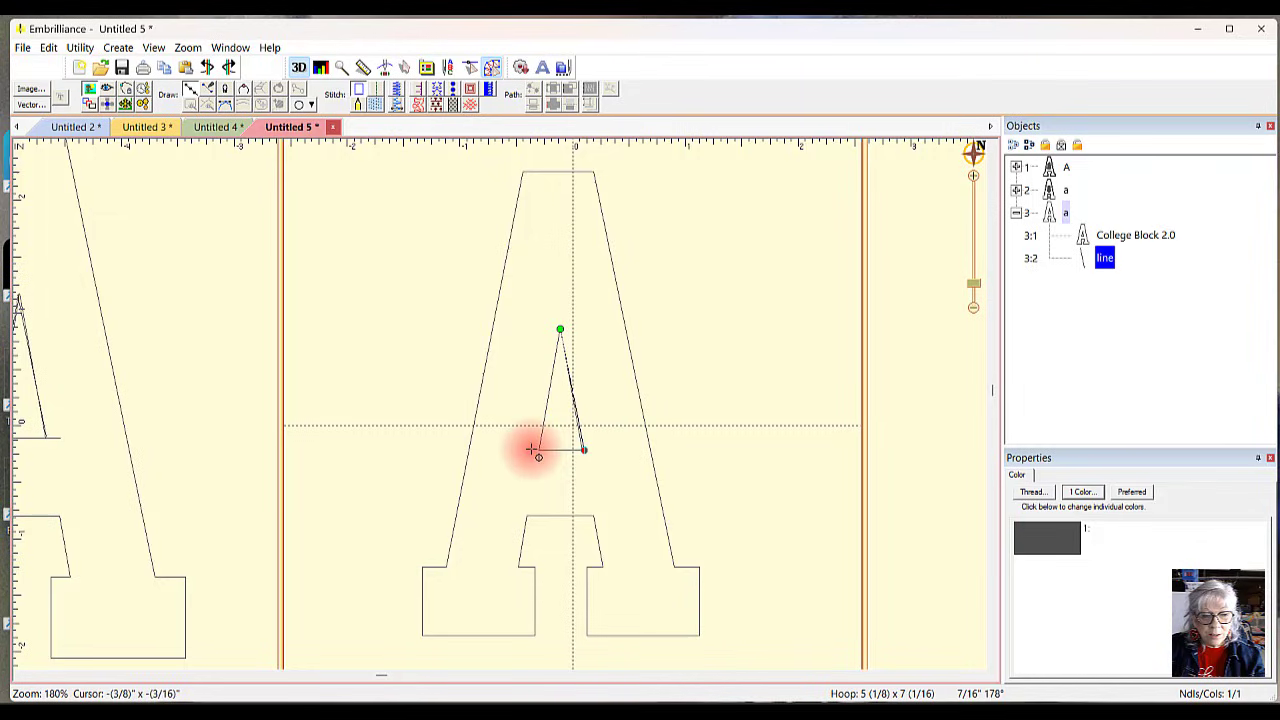
{"action": "left_click", "coordinate": [540, 450]}
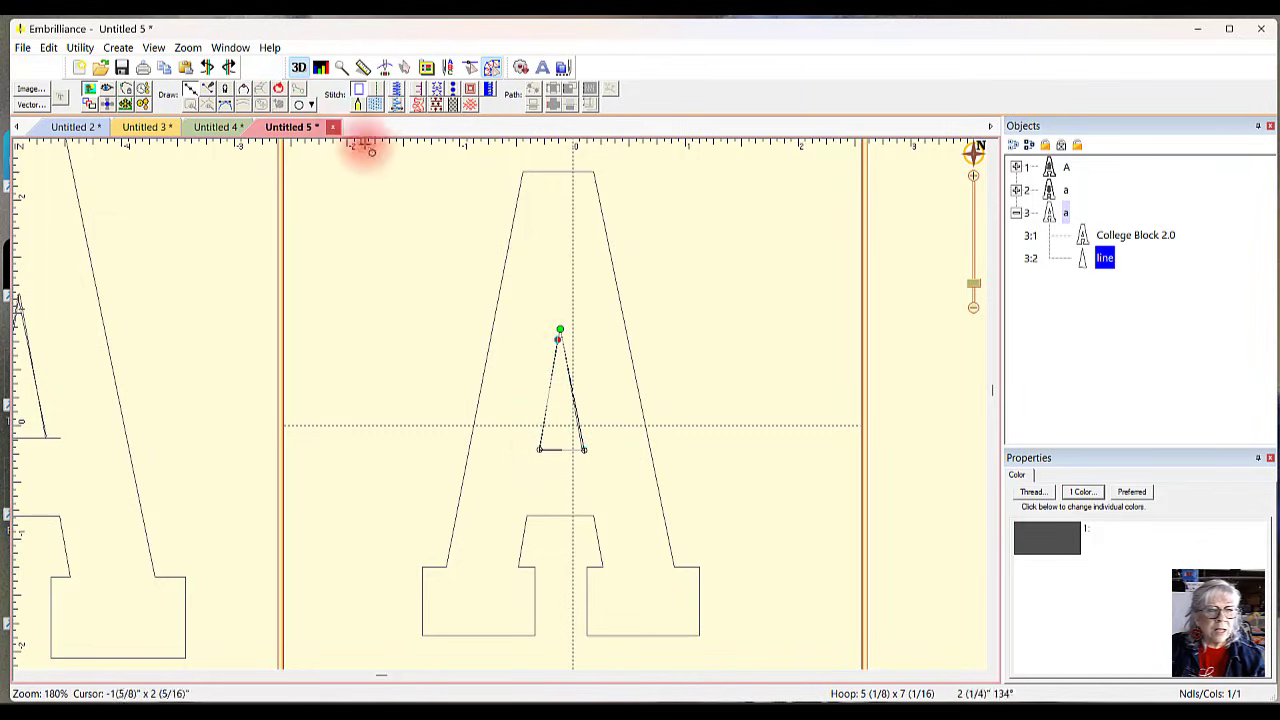
{"action": "left_click", "coordinate": [280, 88]}
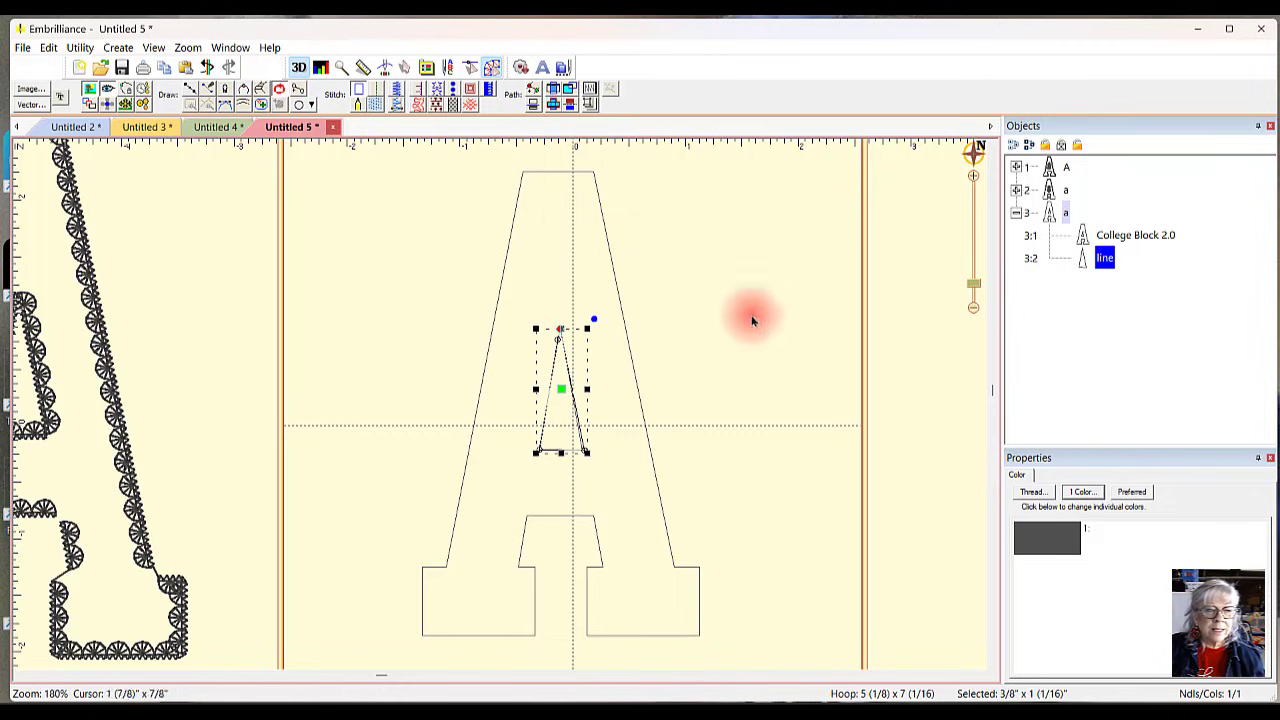
Step: Apply the Lace 1 offset motif to the continuous inner-triangle line, and examine how it fits
{"action": "left_click", "coordinate": [438, 90]}
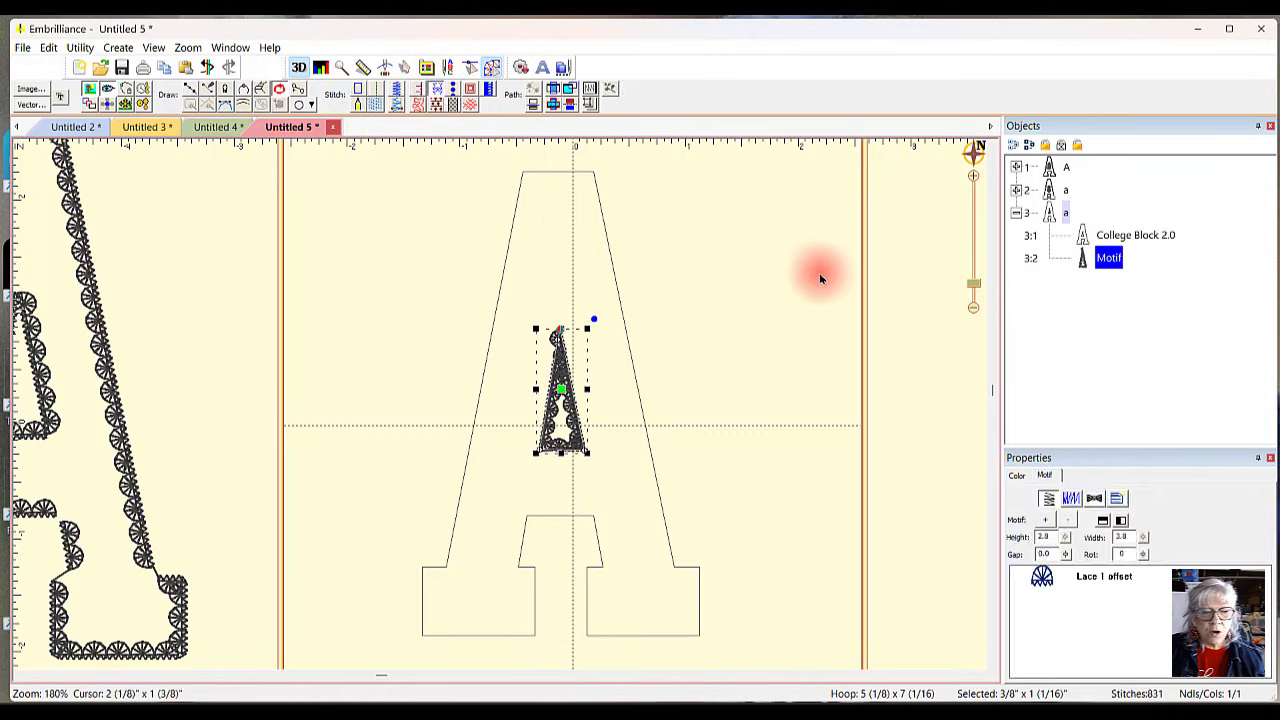
{"action": "left_click", "coordinate": [824, 273]}
{"action": "scroll", "coordinate": [635, 412], "scroll_direction": "up", "scroll_amount": 4}
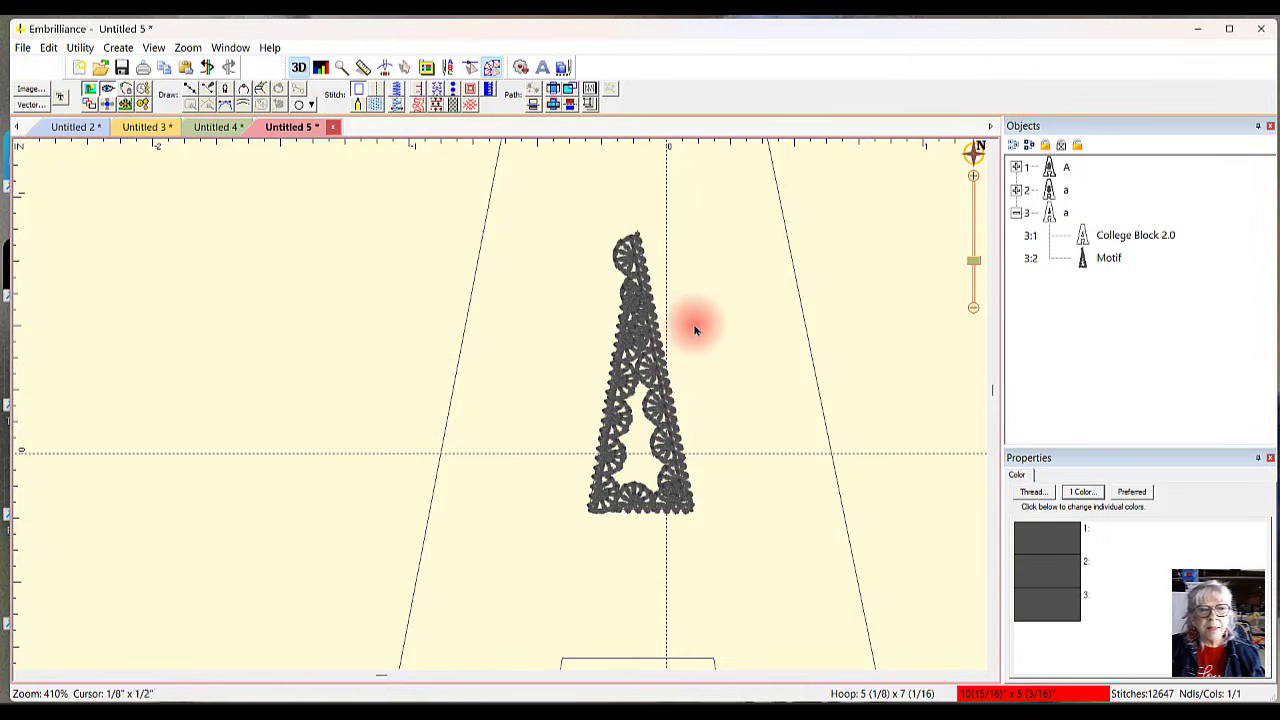
Step: Start a new design and create a letter p as TrueType art in College Block 2.0
{"action": "left_click", "coordinate": [80, 68]}
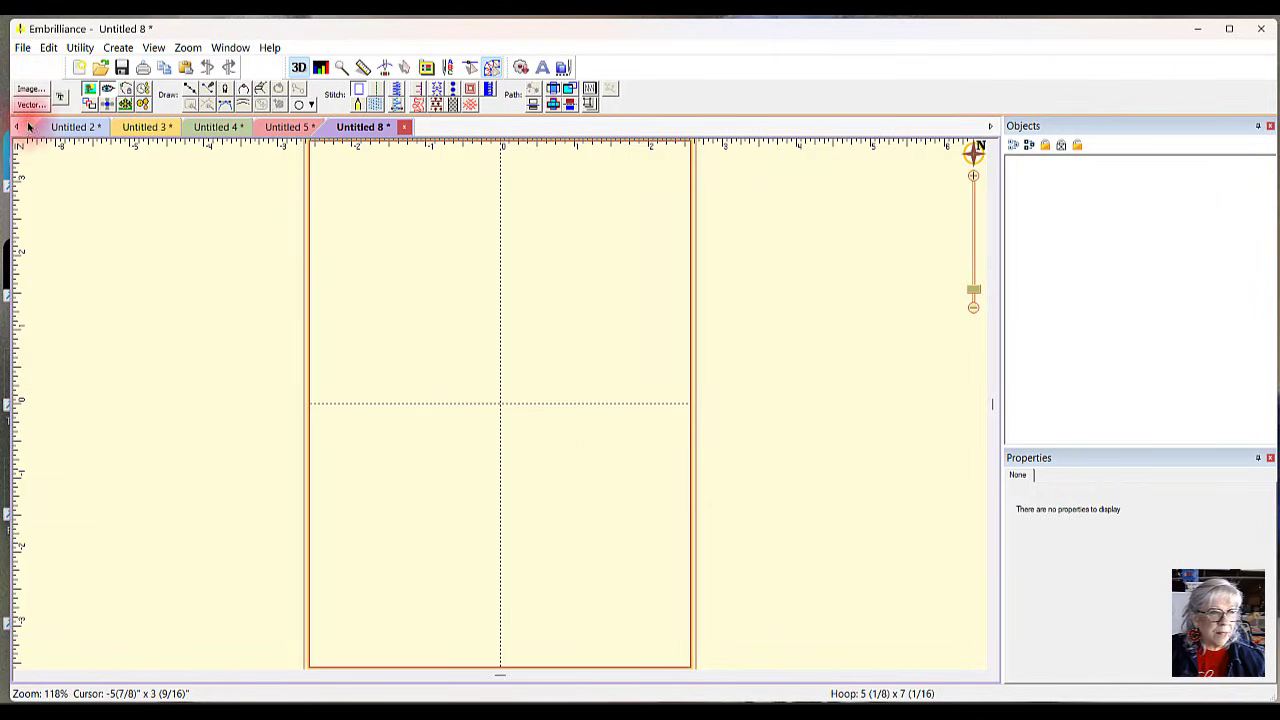
{"action": "left_click", "coordinate": [497, 420]}
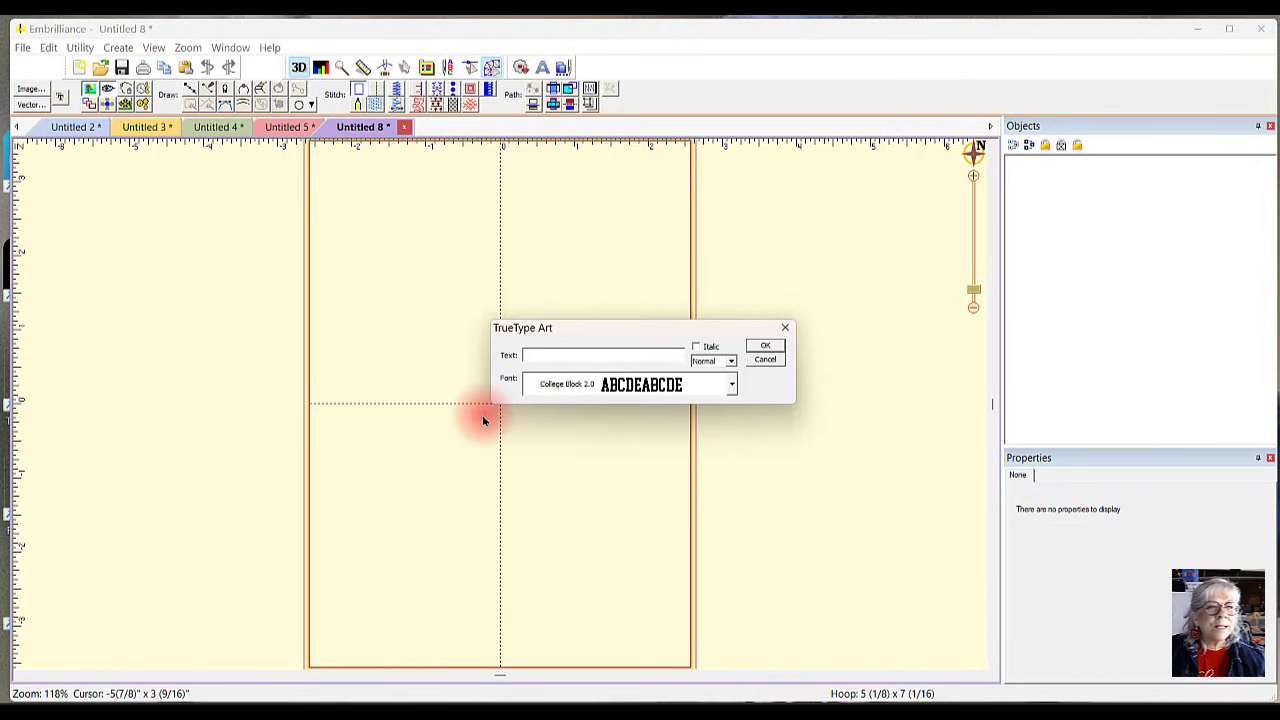
{"action": "left_click", "coordinate": [544, 357]}
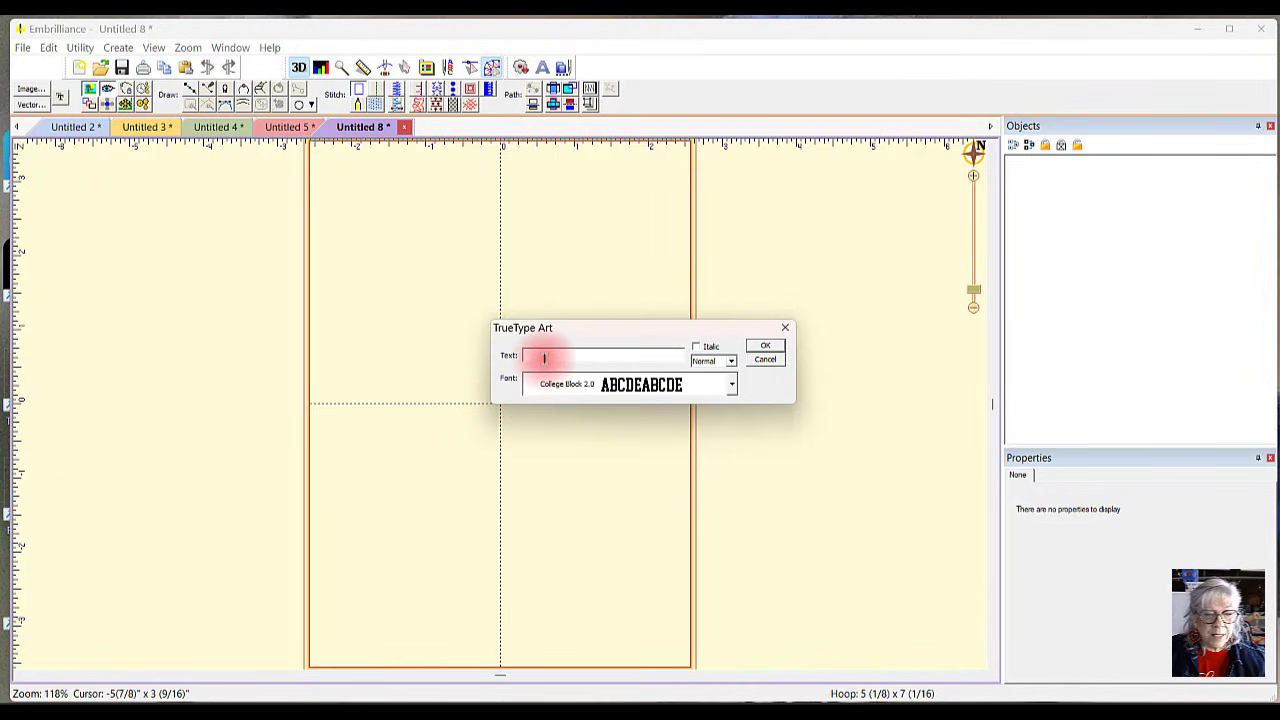
{"action": "type", "text": "P"}
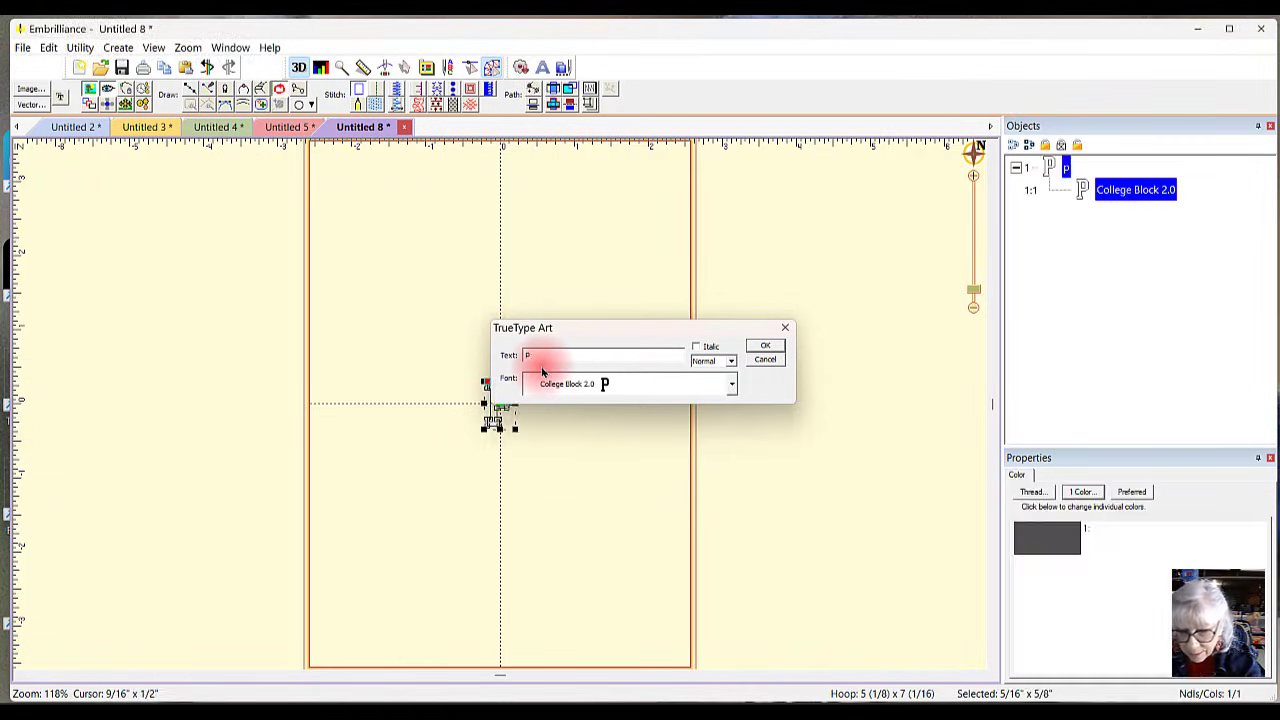
{"action": "key", "text": "Return"}
Step: Enlarge the P to about 3 1/16" by 5 11/16" and shift it toward the hoop centre
{"action": "mouse_move", "coordinate": [512, 427]}
{"action": "left_mouse_down"}
{"action": "mouse_move", "coordinate": [686, 566]}
{"action": "mouse_move", "coordinate": [537, 429]}
{"action": "left_mouse_up"}
{"action": "left_click_drag", "start_coordinate": [610, 594], "coordinate": [549, 492]}
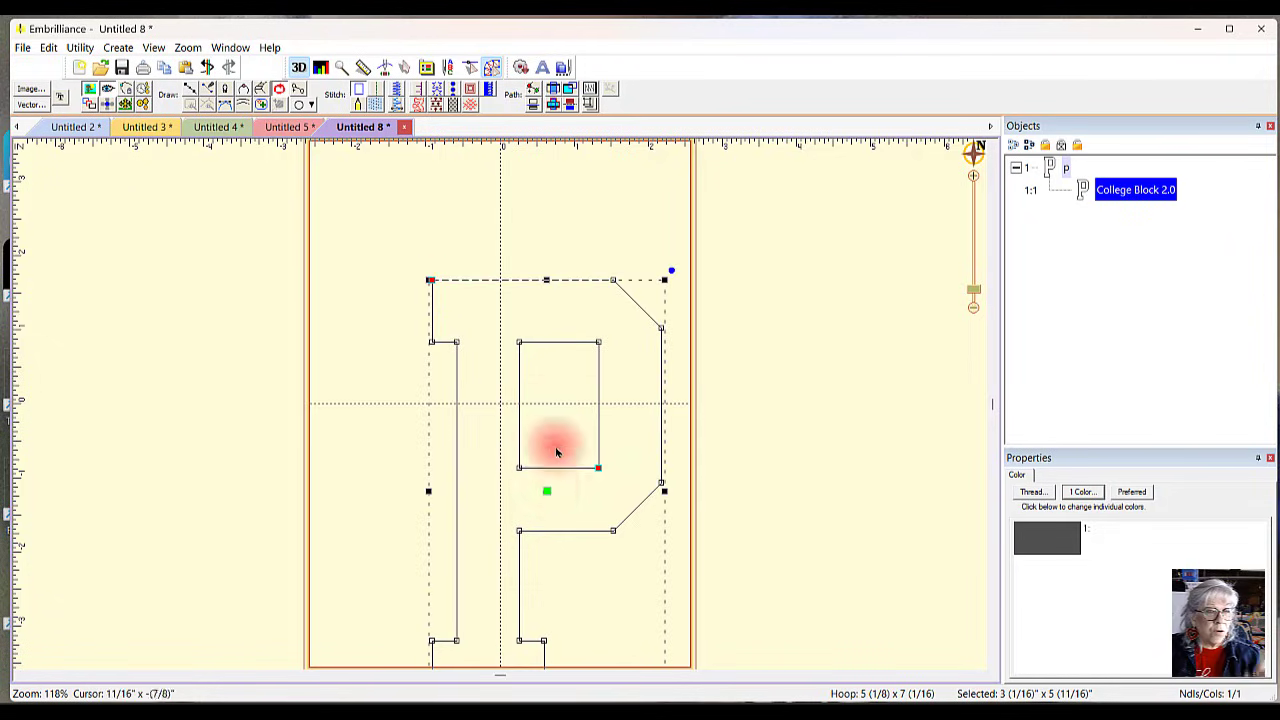
Step: Try the Lace 1 offset motif on the unseparated P, and undo it along with the letter's last move
{"action": "left_click", "coordinate": [436, 89]}
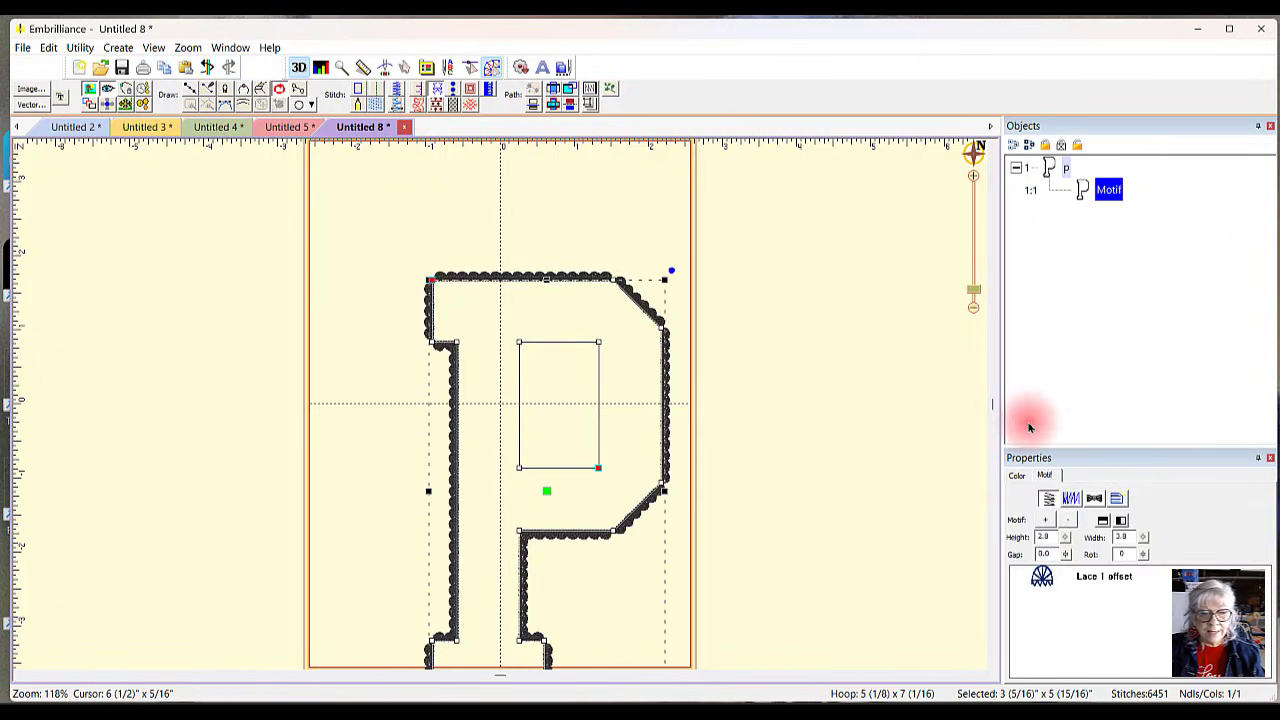
{"action": "left_click", "coordinate": [207, 67]}
{"action": "left_click", "coordinate": [207, 67]}
{"action": "left_click", "coordinate": [207, 67]}
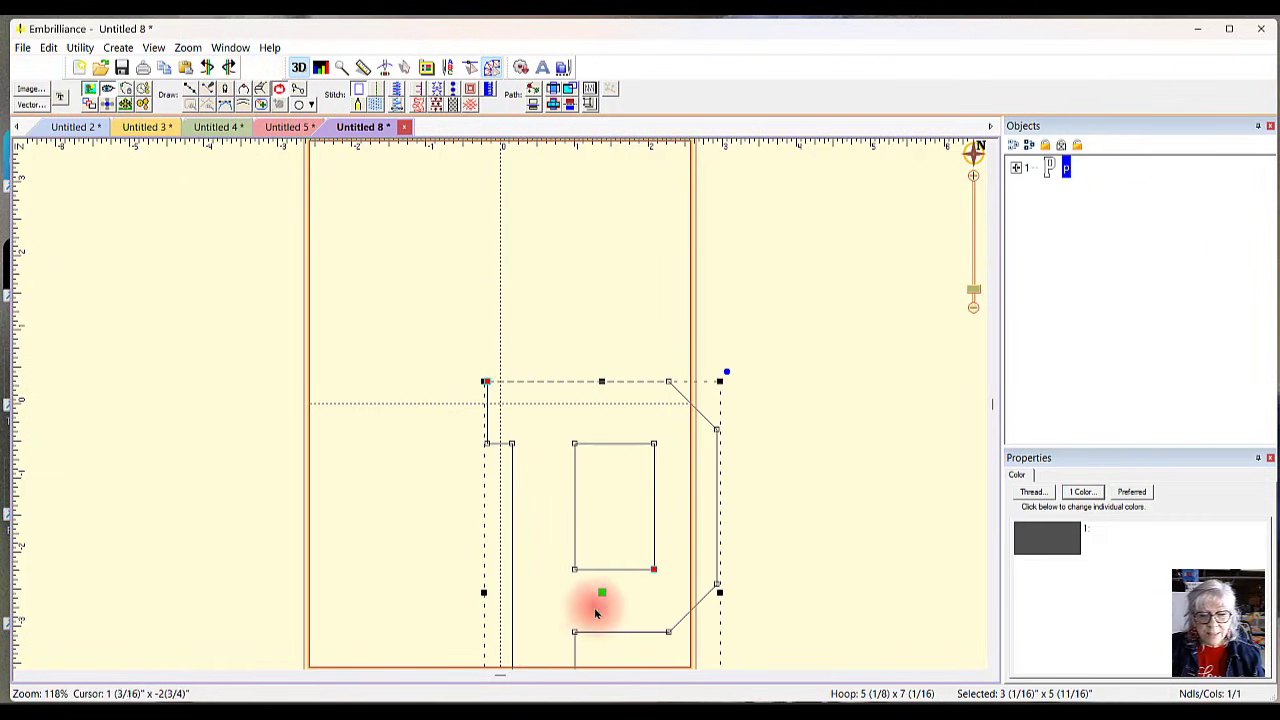
Step: Try centring the P in the hoop and separating all its holes, and undo both changes
{"action": "left_click_drag", "start_coordinate": [602, 592], "coordinate": [501, 403]}
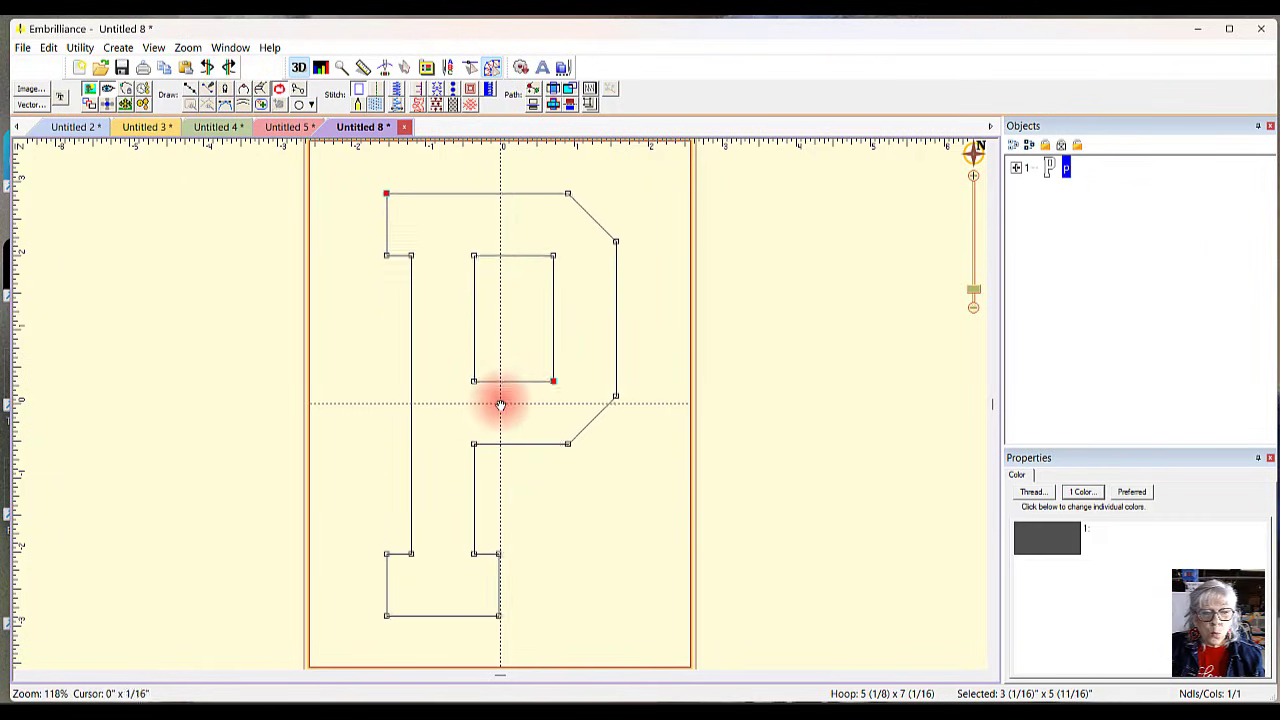
{"action": "right_click", "coordinate": [588, 428]}
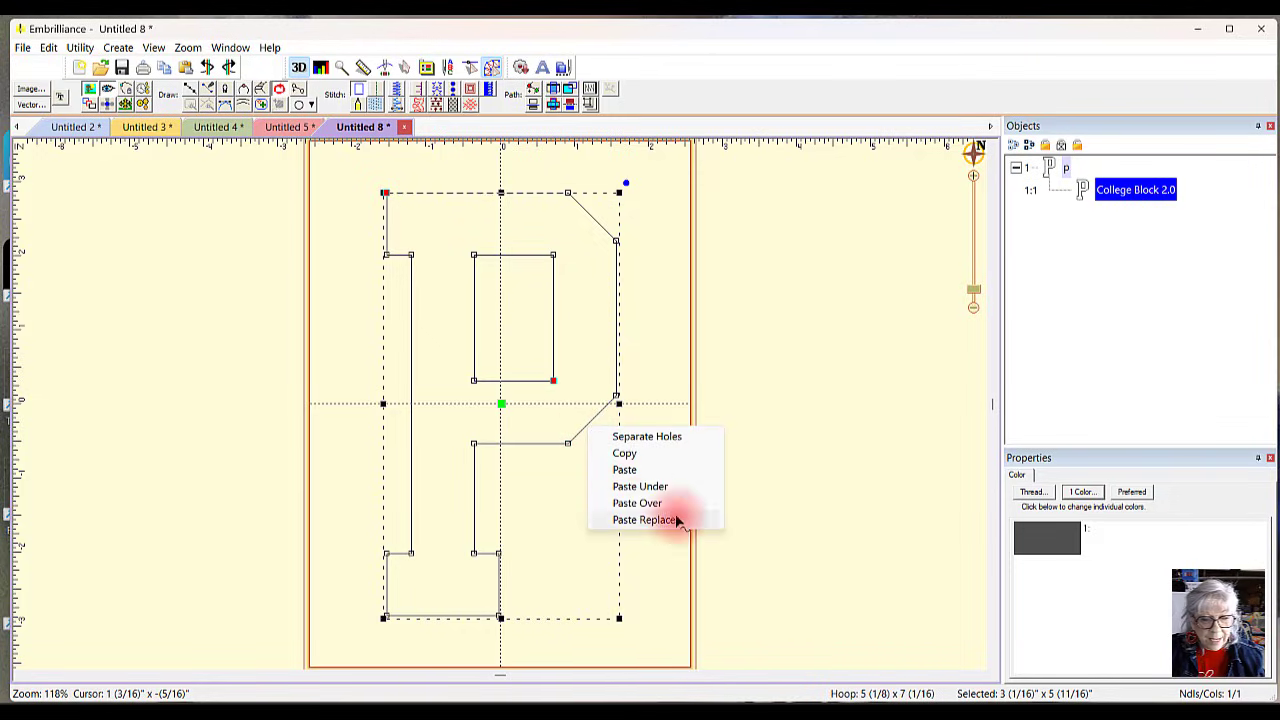
{"action": "left_click", "coordinate": [676, 439]}
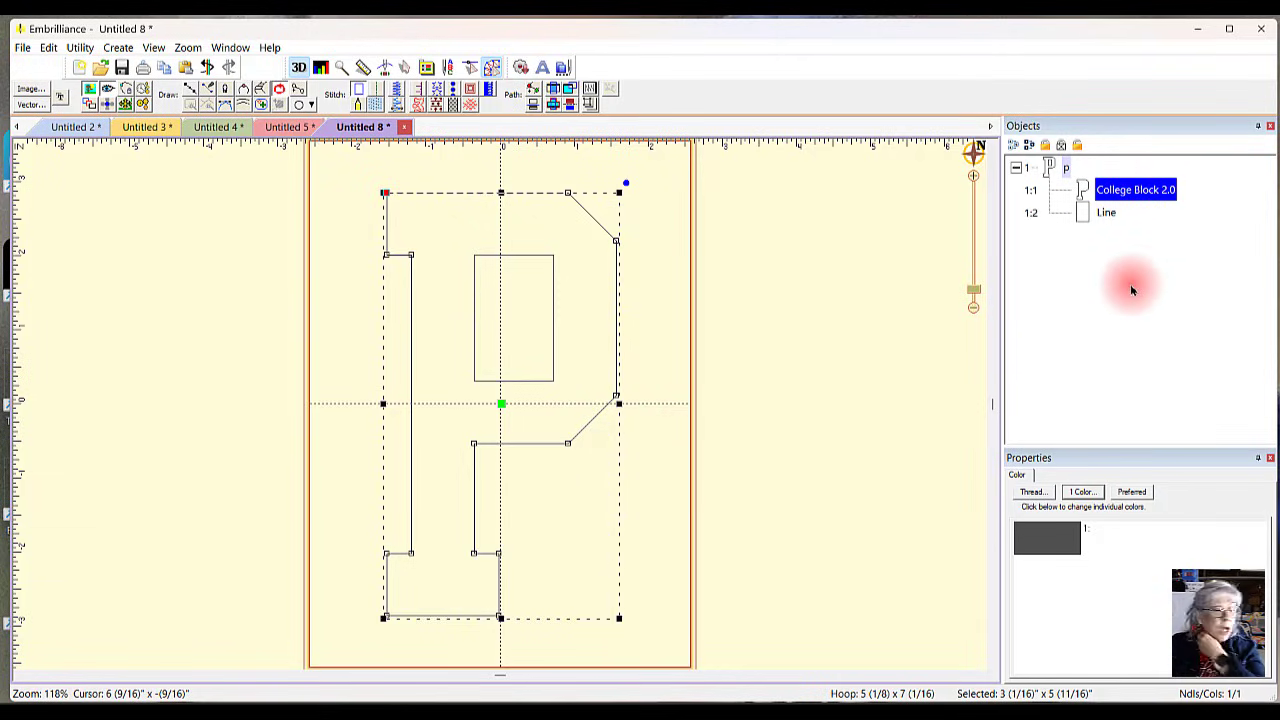
{"action": "left_click", "coordinate": [207, 66]}
{"action": "left_click", "coordinate": [1016, 167]}
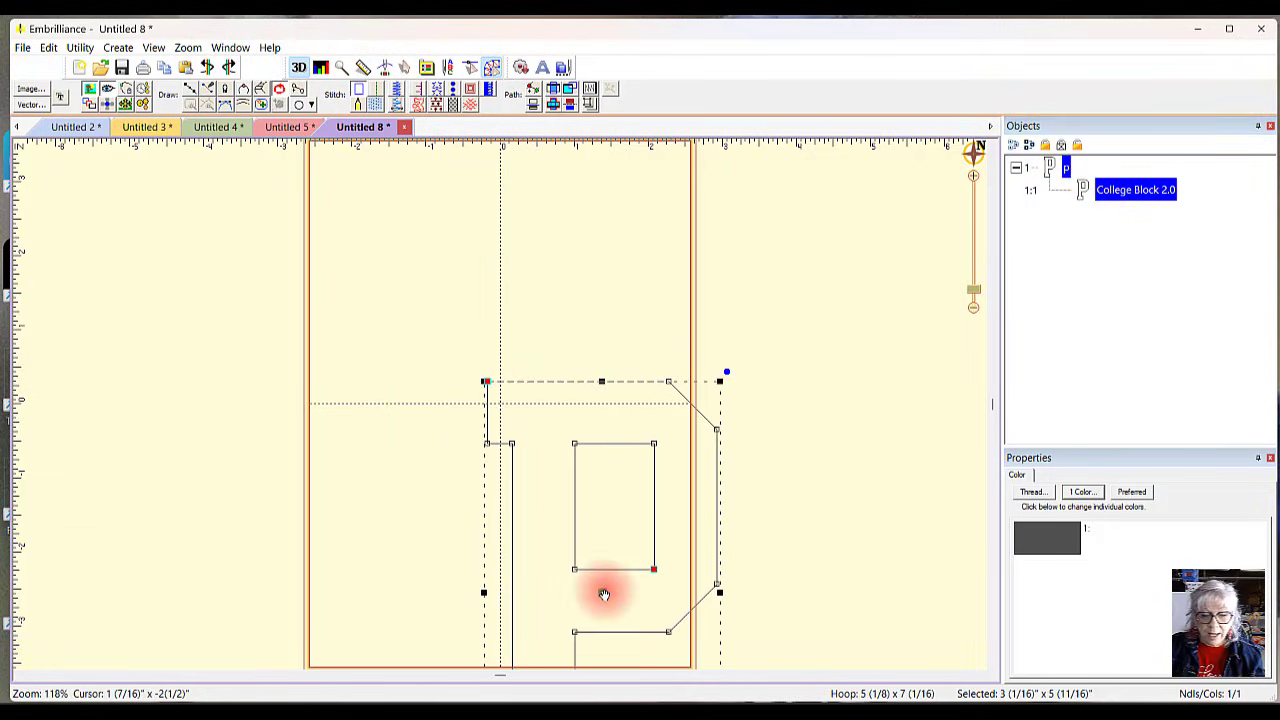
Step: Move the P near the hoop centre and separate its rectangular inner hole into its own line
{"action": "left_click_drag", "start_coordinate": [602, 592], "coordinate": [526, 409]}
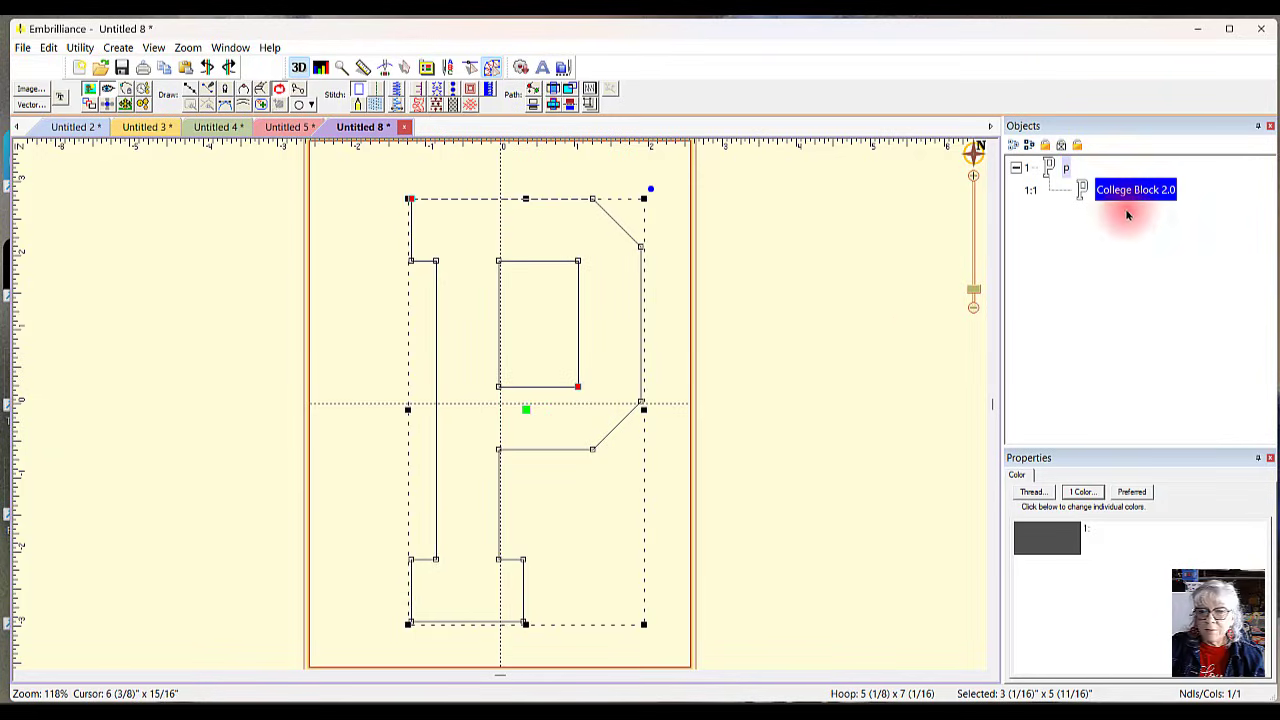
{"action": "right_click", "coordinate": [537, 268]}
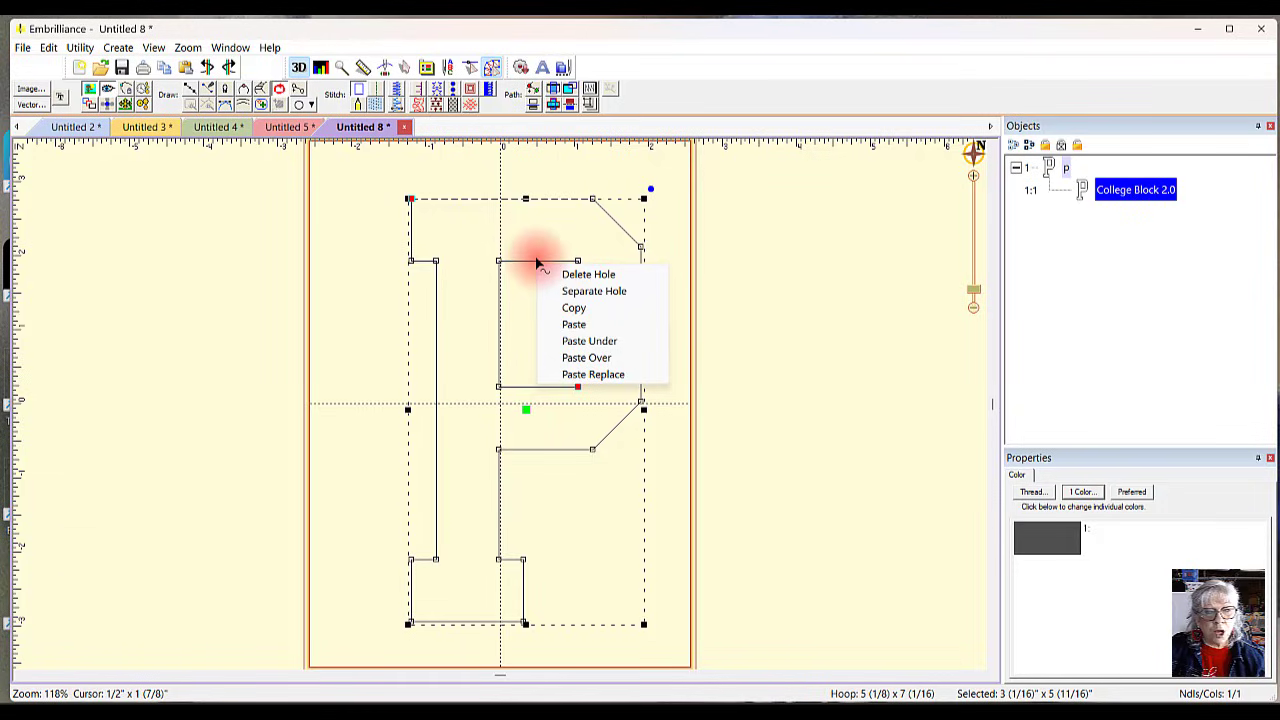
{"action": "left_click", "coordinate": [621, 291]}
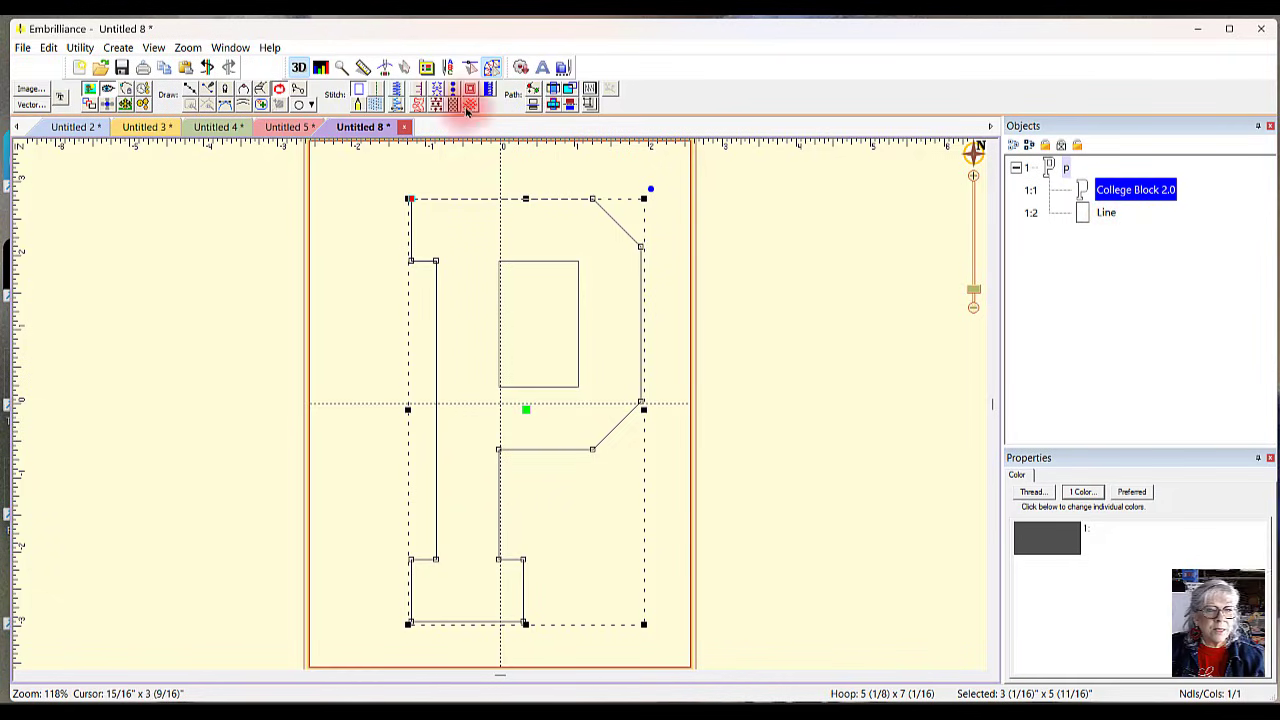
Step: Apply the Lace 1 offset motif to the P's outer outline and to its inner rectangle, and clear the selection
{"action": "left_click", "coordinate": [436, 90]}
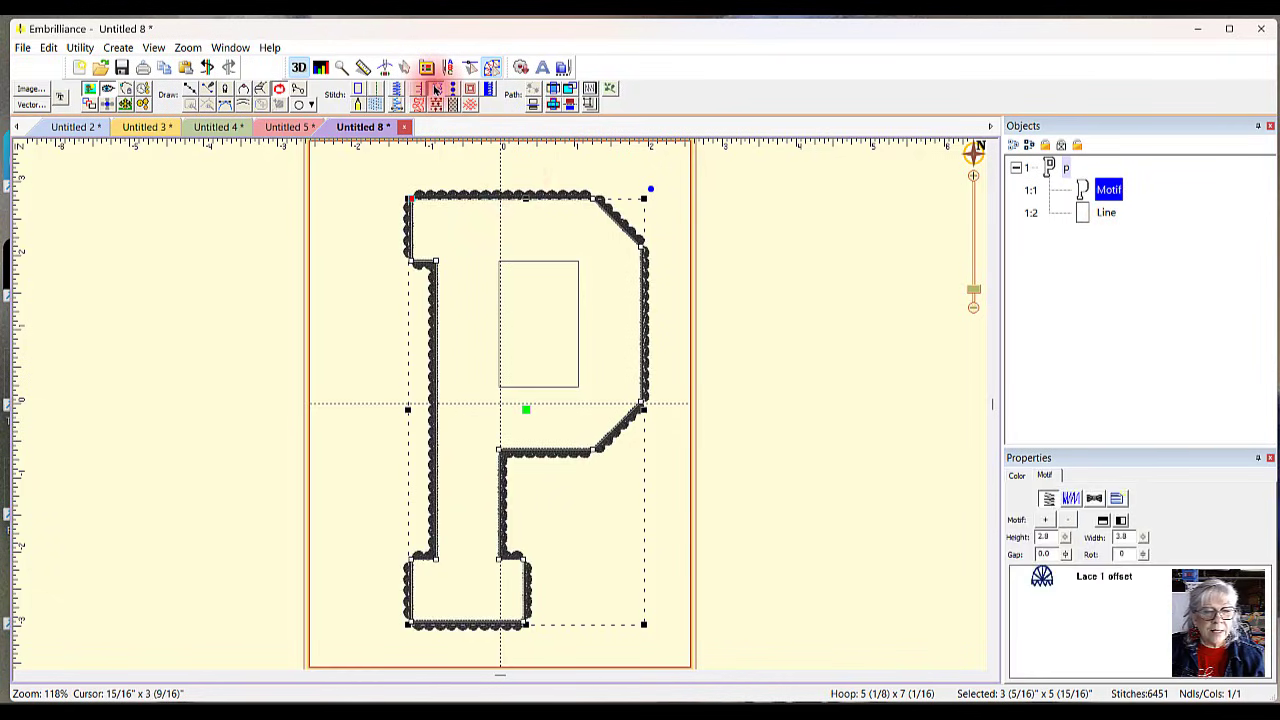
{"action": "left_click", "coordinate": [1106, 214]}
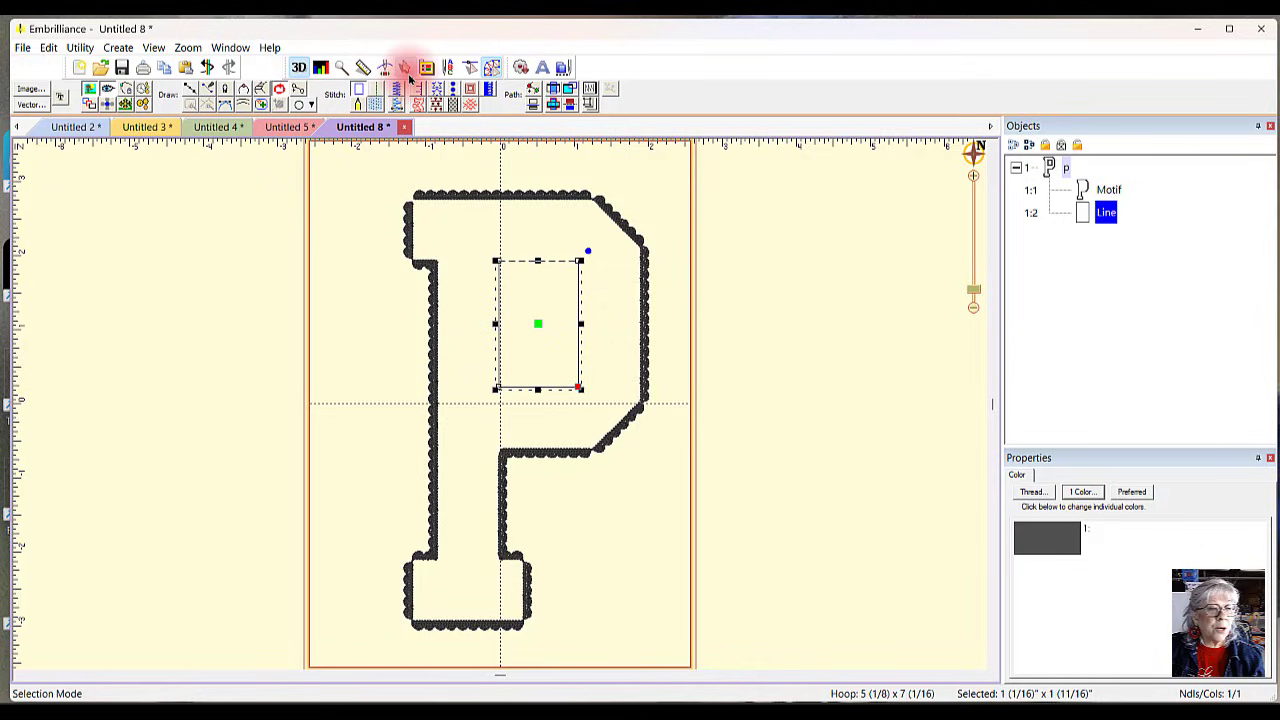
{"action": "left_click", "coordinate": [436, 90]}
{"action": "left_click", "coordinate": [804, 287]}
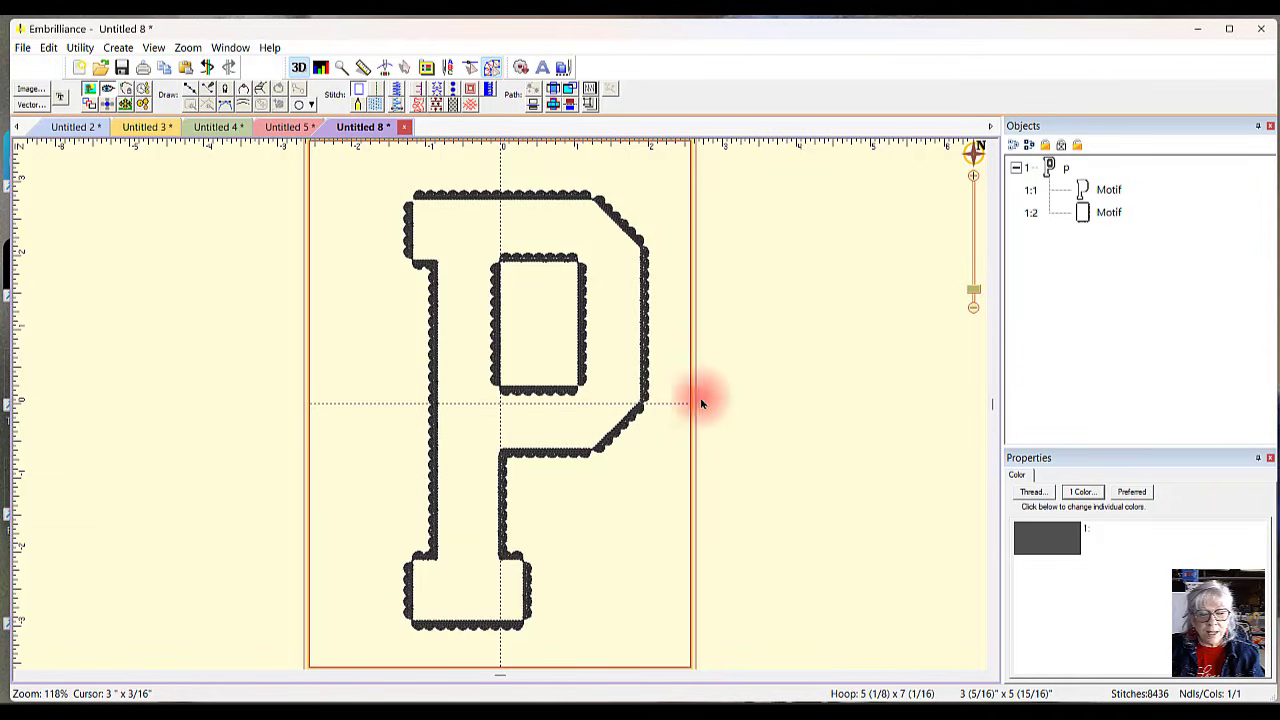
{"action": "left_click", "coordinate": [474, 203]}
{"action": "left_click", "coordinate": [778, 448]}
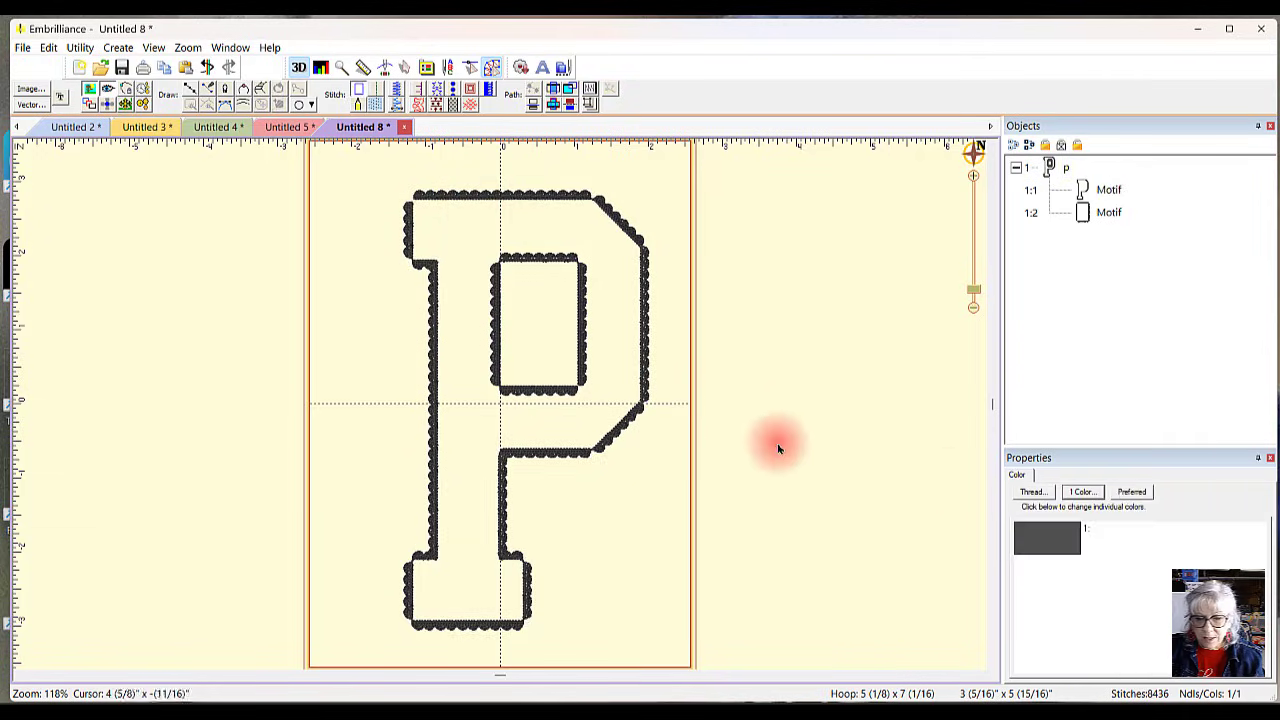
Step: Try to flip the lace motif on the P's outer outline vertically and horizontally
{"action": "left_click", "coordinate": [650, 345]}
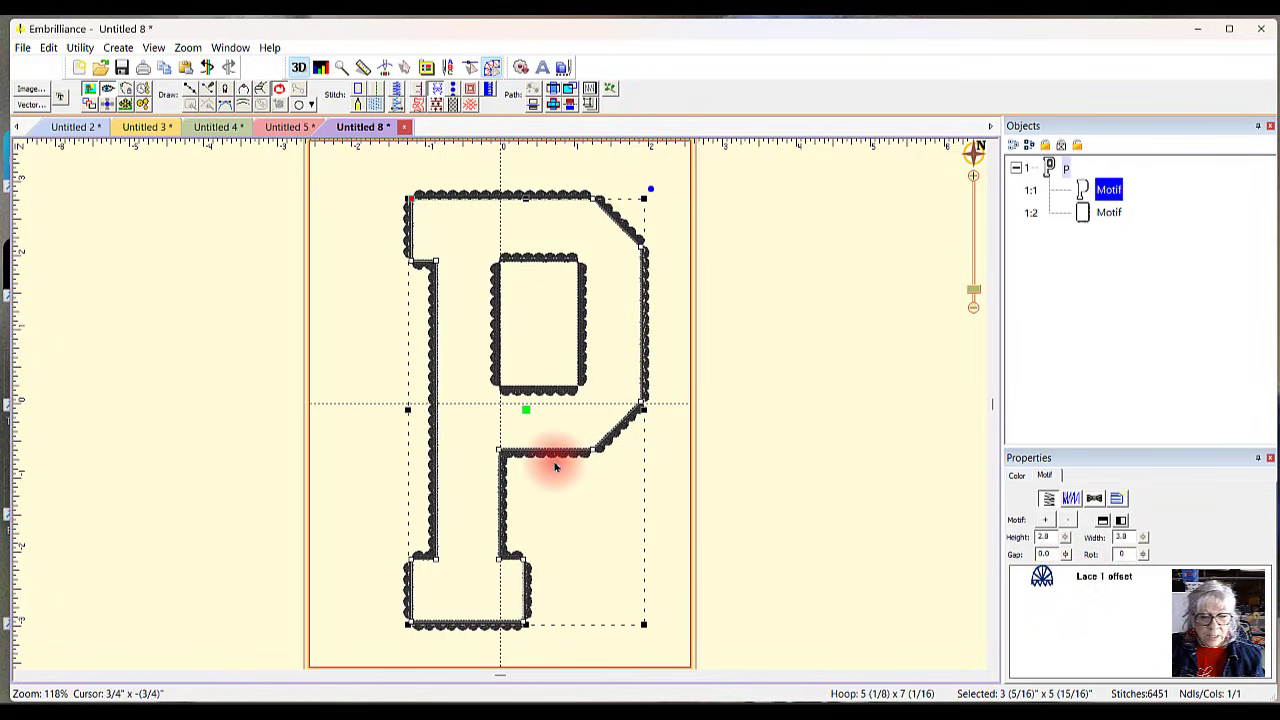
{"action": "scroll", "coordinate": [623, 451], "scroll_direction": "up", "scroll_amount": 4}
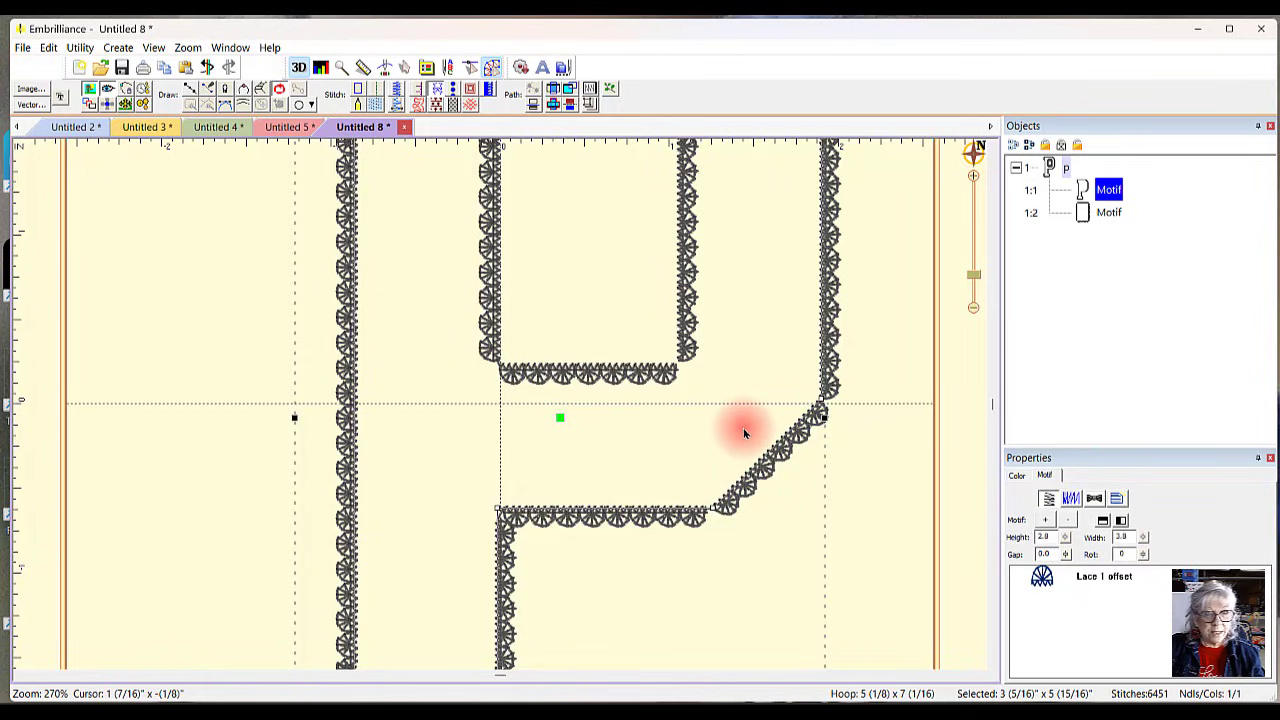
{"action": "left_click", "coordinate": [1105, 522]}
{"action": "left_click", "coordinate": [1123, 520]}
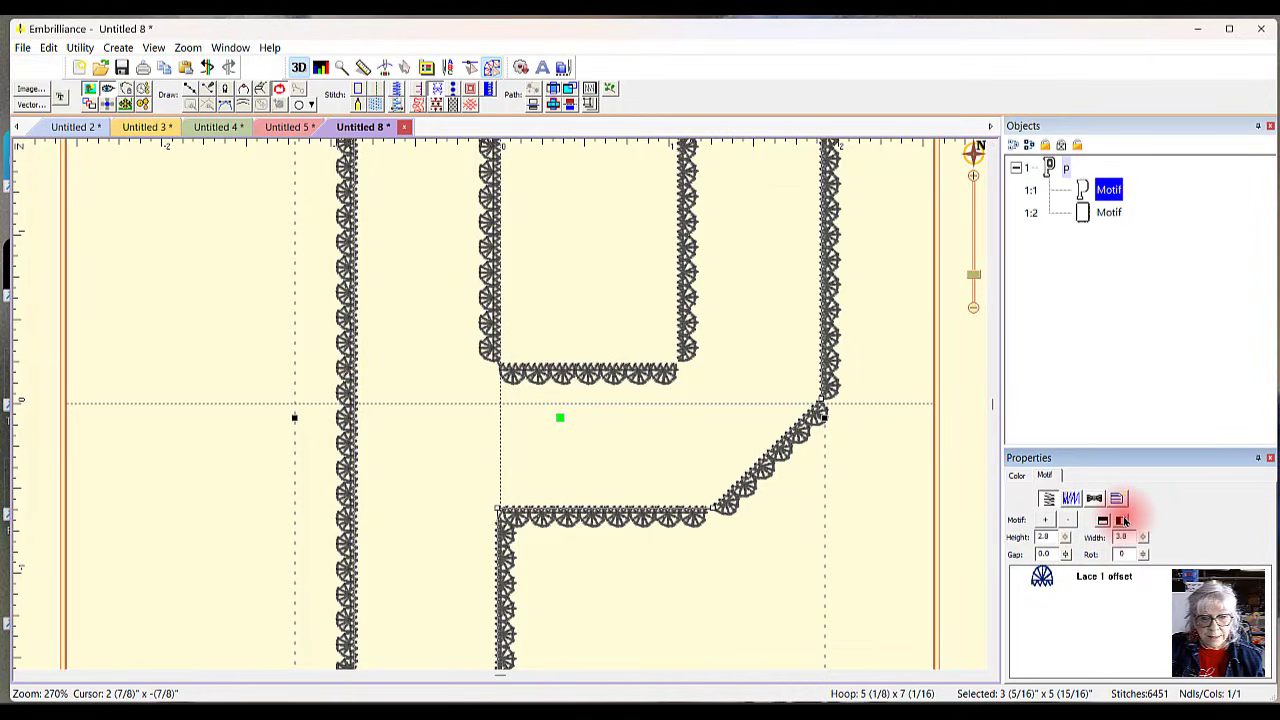
{"action": "left_click", "coordinate": [1100, 520]}
{"action": "left_click", "coordinate": [1122, 520]}
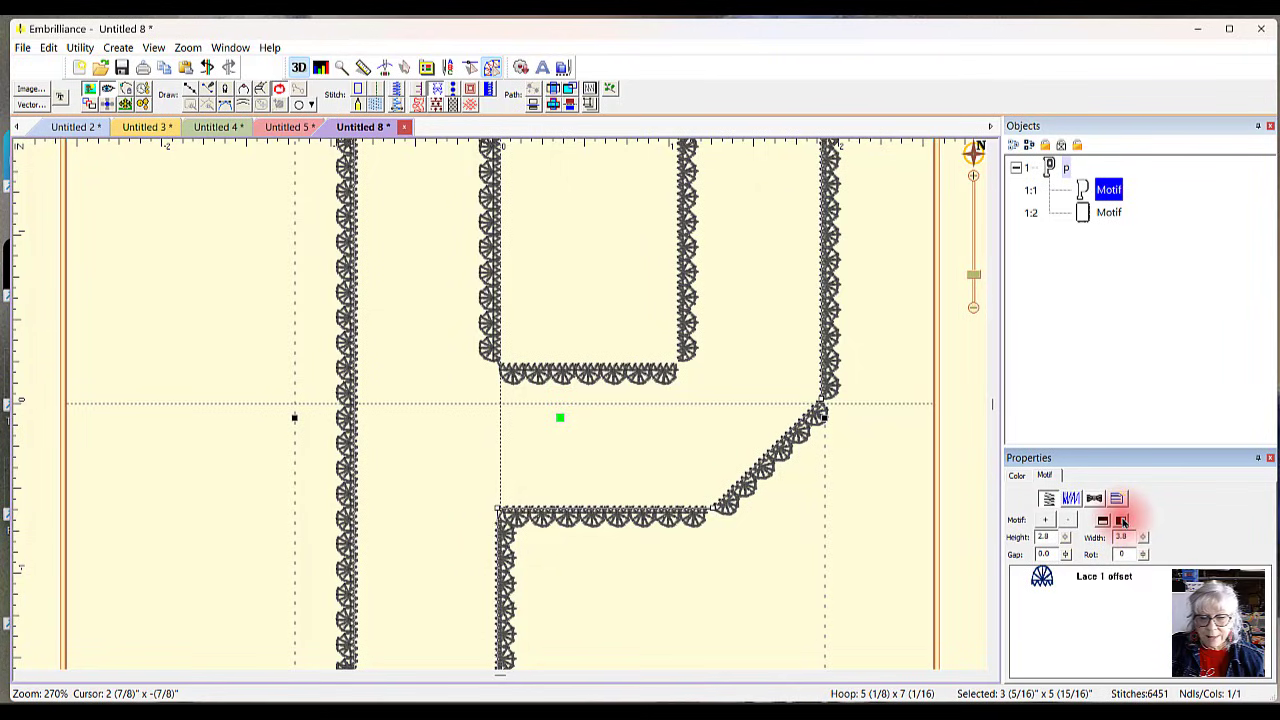
Step: Choose the outer outline's Lace 1 offset motif, flip it vertically so the scallops face inward, and inspect the corners
{"action": "left_click", "coordinate": [1106, 194]}
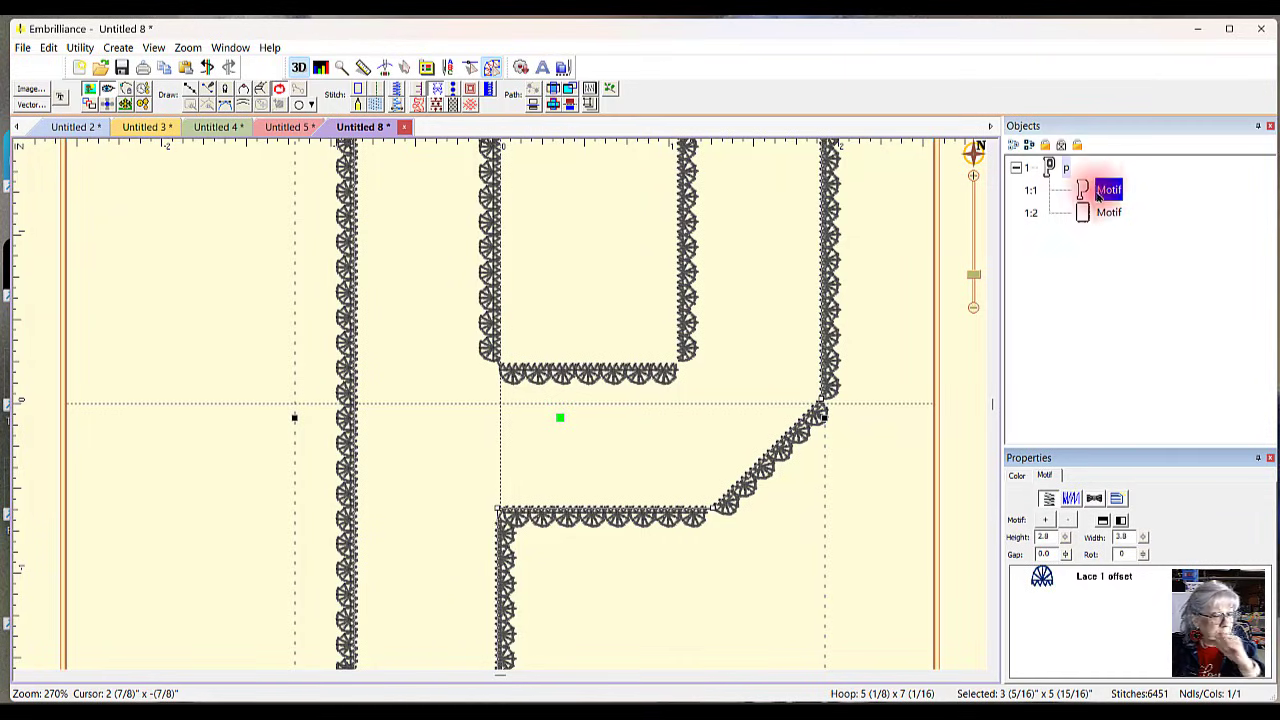
{"action": "left_click", "coordinate": [1075, 582]}
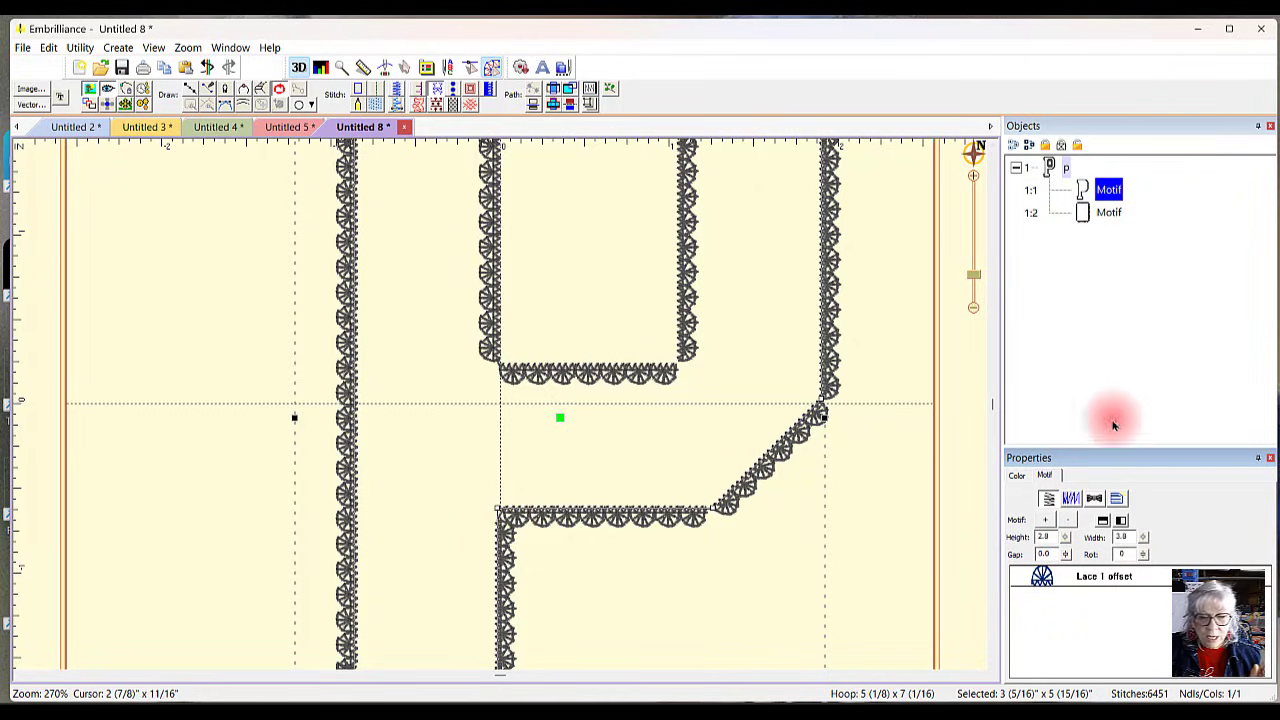
{"action": "left_click", "coordinate": [1102, 521]}
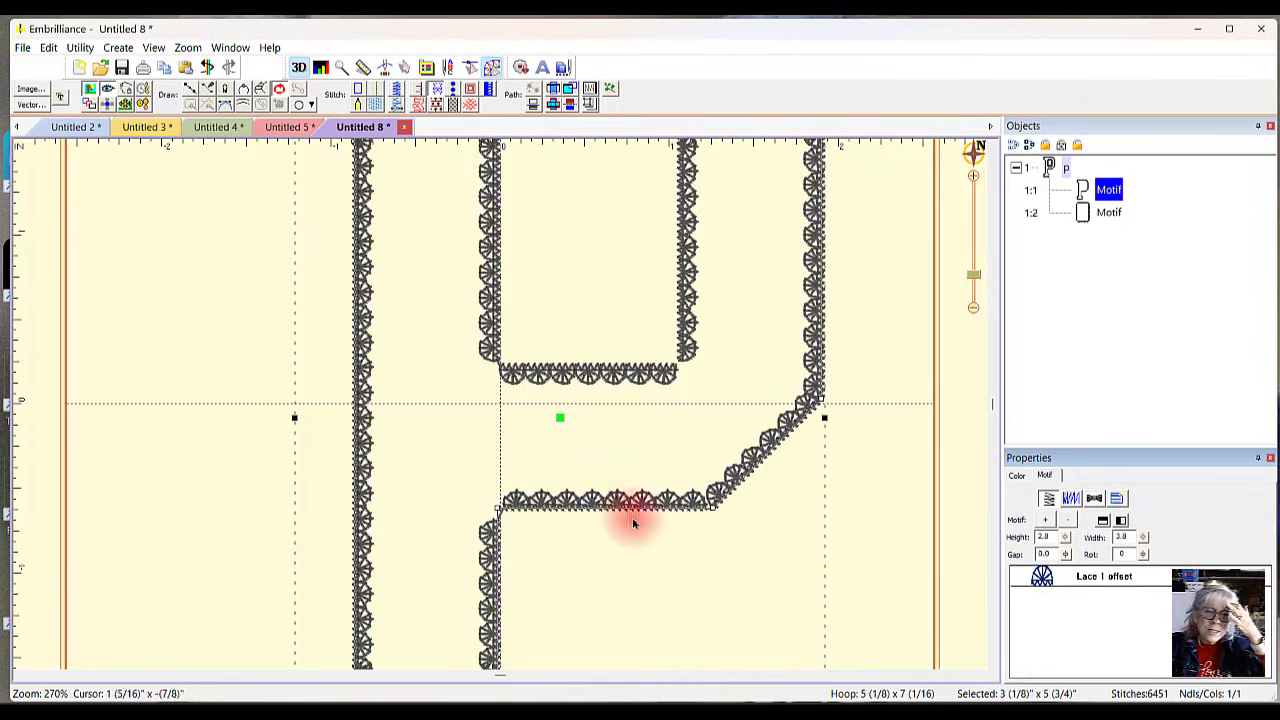
{"action": "scroll", "coordinate": [867, 473], "scroll_direction": "down", "scroll_amount": 2}
{"action": "scroll", "coordinate": [868, 474], "scroll_direction": "up", "scroll_amount": 1}
{"action": "scroll", "coordinate": [868, 473], "scroll_direction": "up", "scroll_amount": 2}
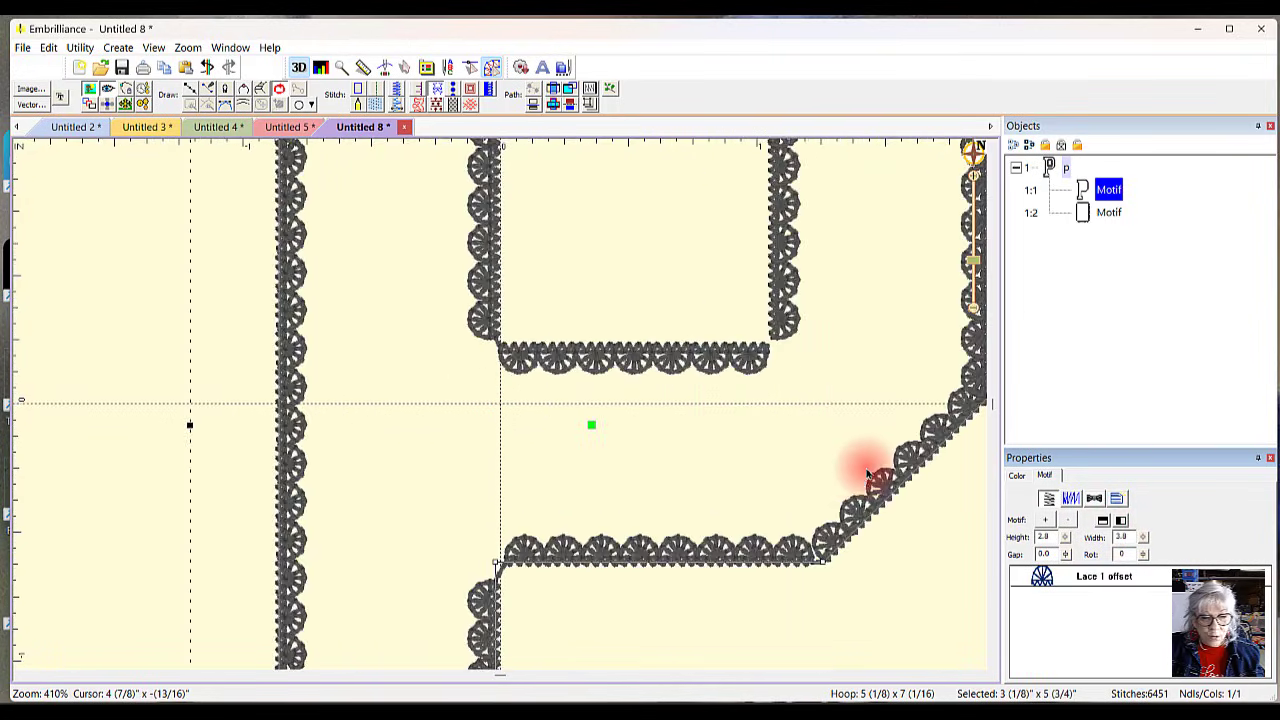
{"action": "scroll", "coordinate": [770, 504], "scroll_direction": "down", "scroll_amount": 2}
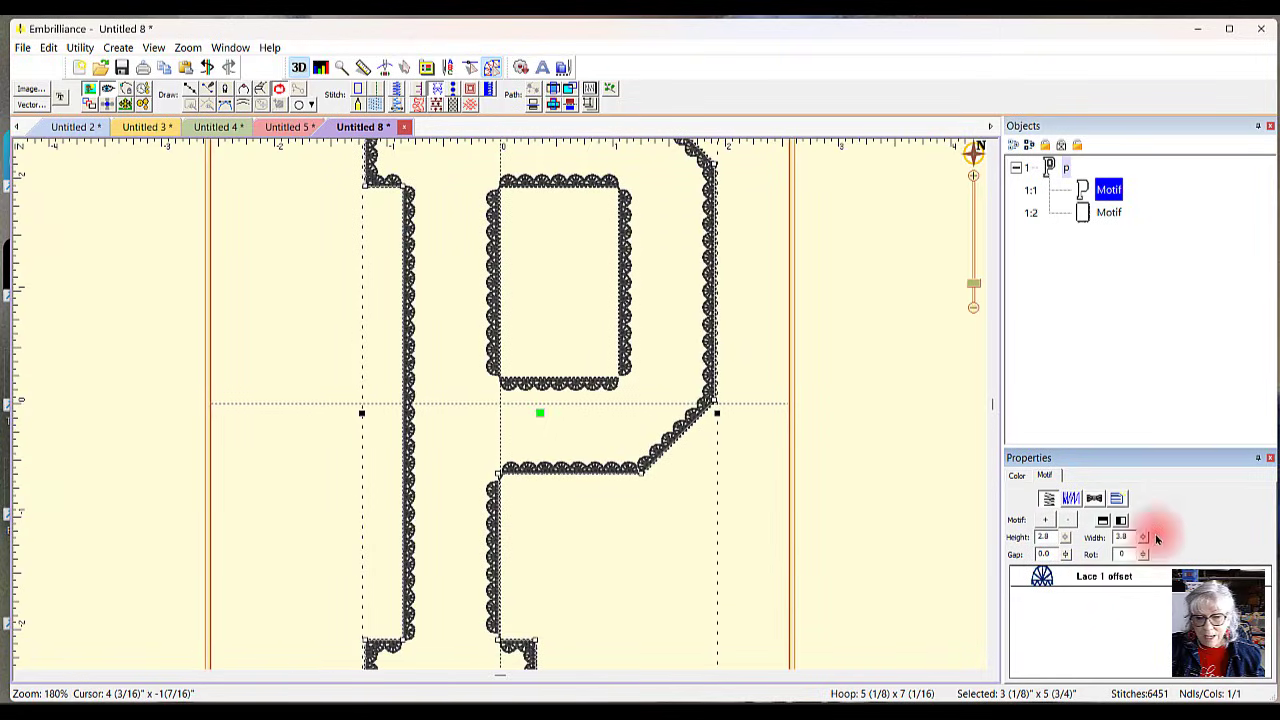
Step: Flip the outer outline's lace horizontally, and toggle its vertical flip outward and back inward
{"action": "left_click", "coordinate": [1120, 521]}
{"action": "left_click", "coordinate": [1102, 521]}
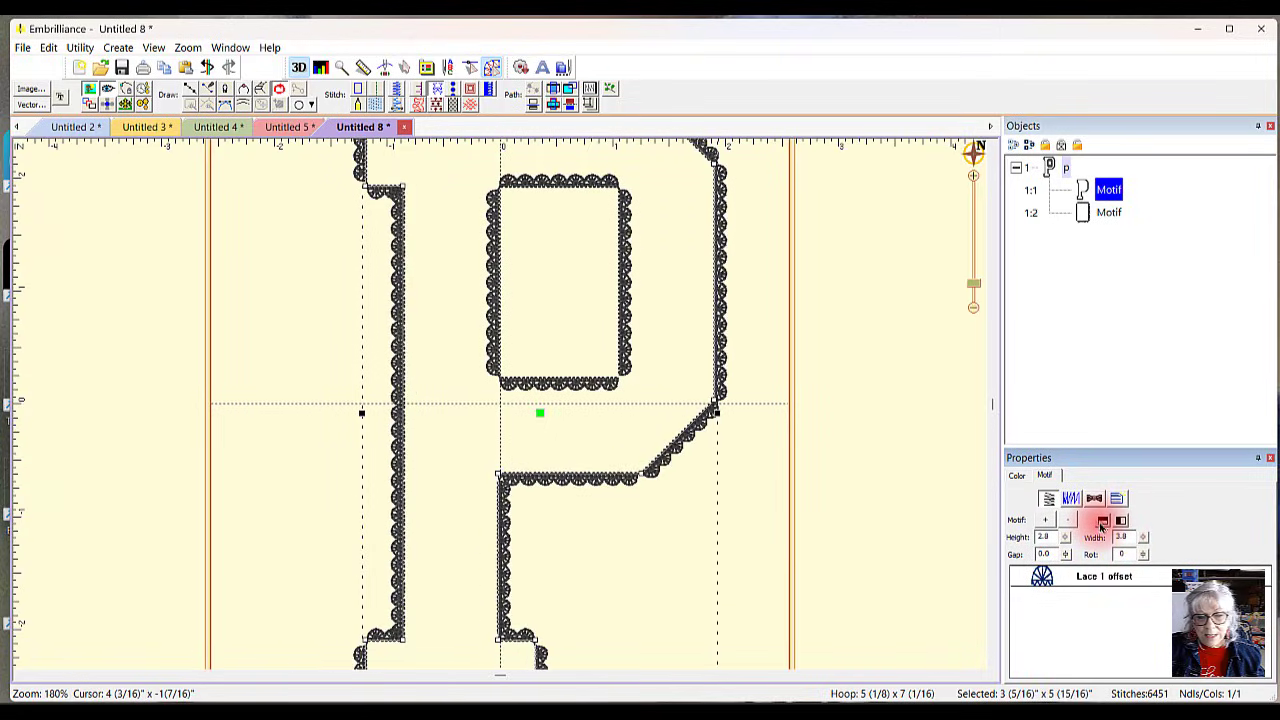
{"action": "left_click", "coordinate": [1102, 521]}
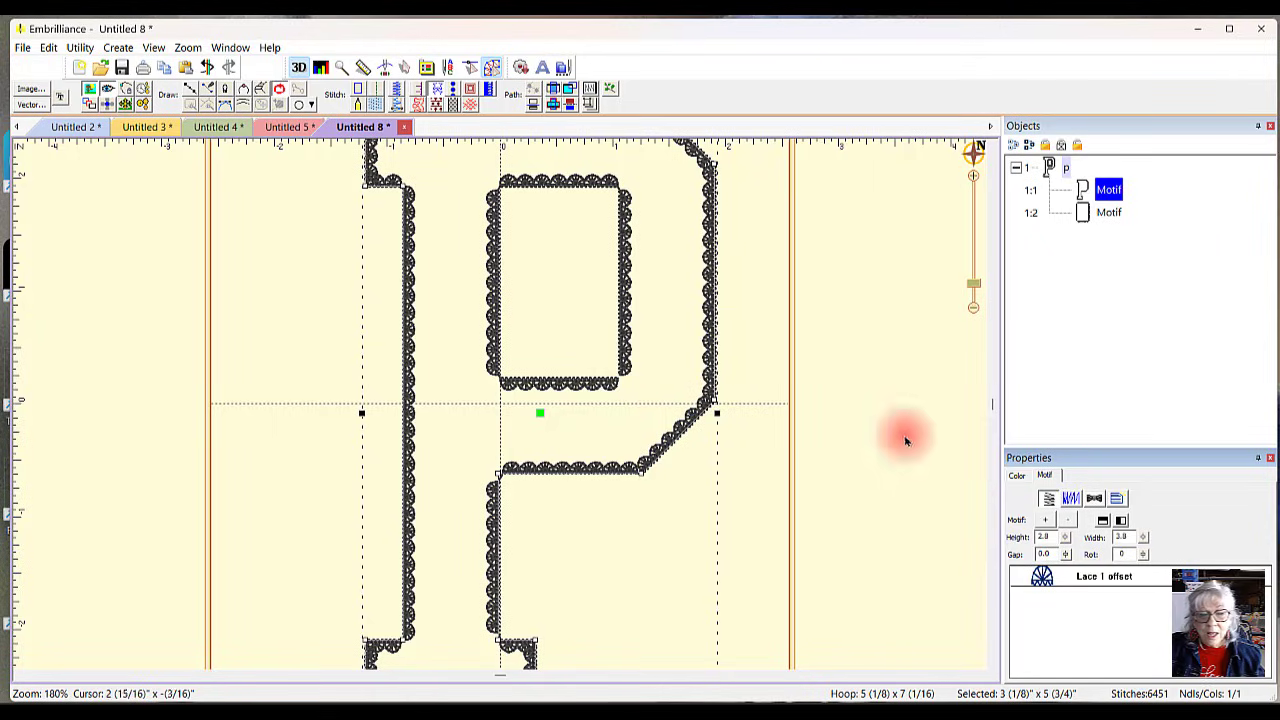
Step: Try to flip the lace motif on the P's inner rectangle vertically
{"action": "left_click", "coordinate": [1112, 213]}
{"action": "left_click", "coordinate": [1178, 330]}
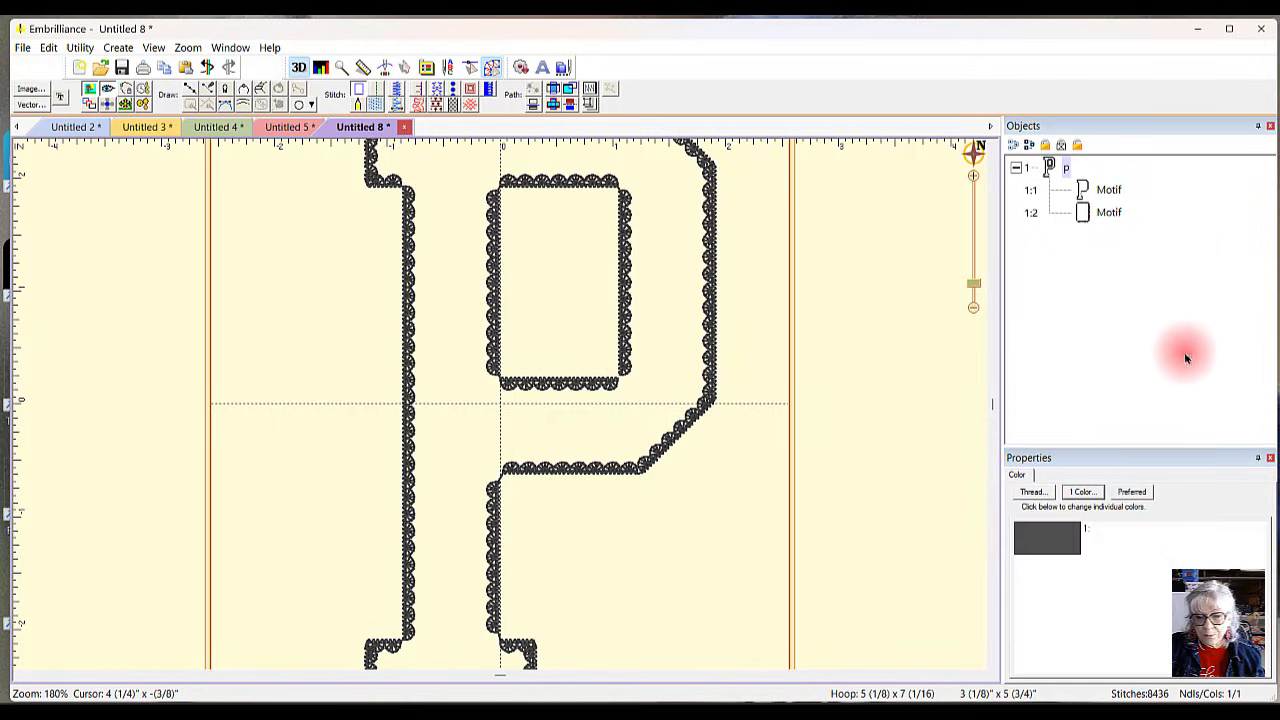
{"action": "left_click", "coordinate": [1088, 210]}
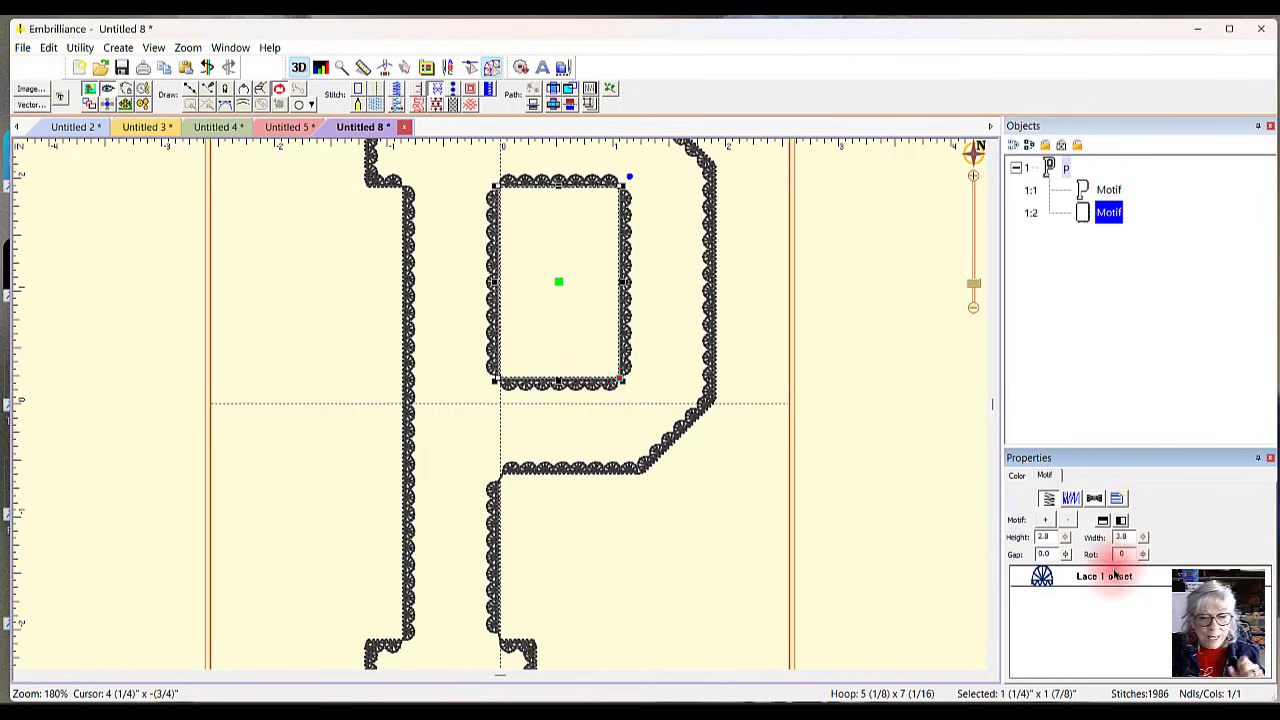
{"action": "left_click", "coordinate": [1103, 521]}
{"action": "left_click", "coordinate": [1104, 521]}
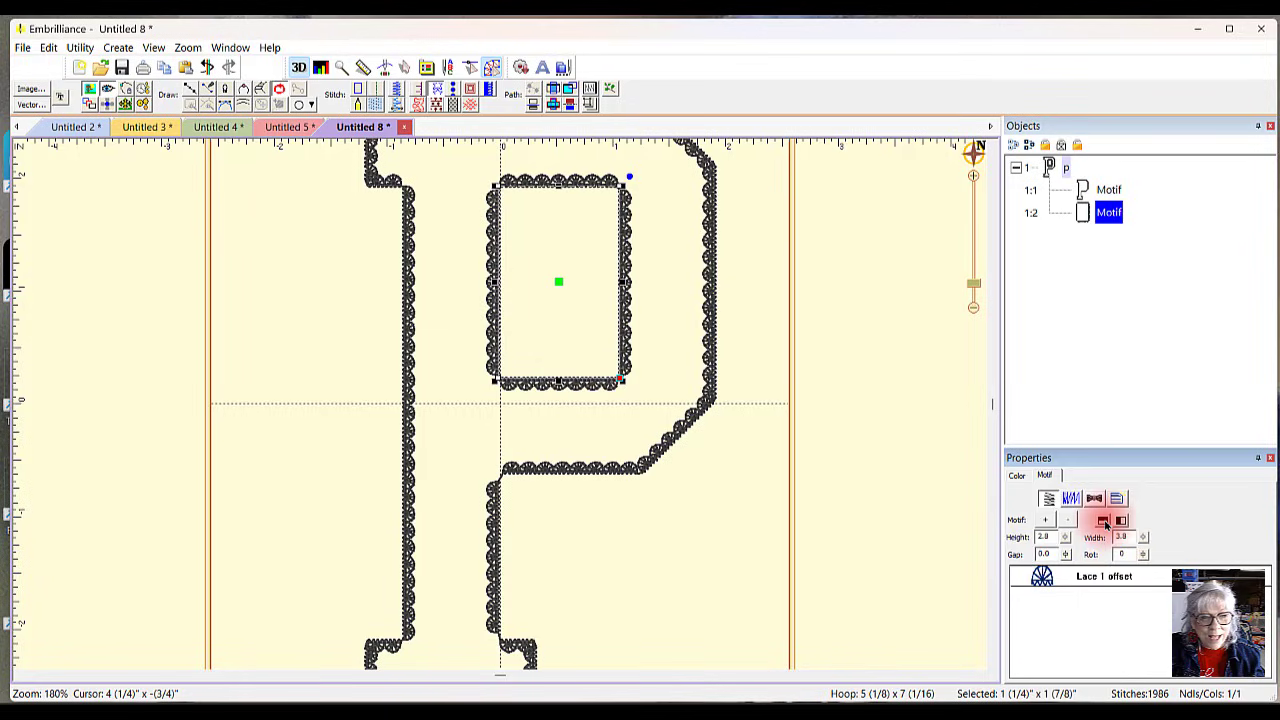
{"action": "left_click", "coordinate": [1104, 521]}
{"action": "left_click", "coordinate": [1104, 521]}
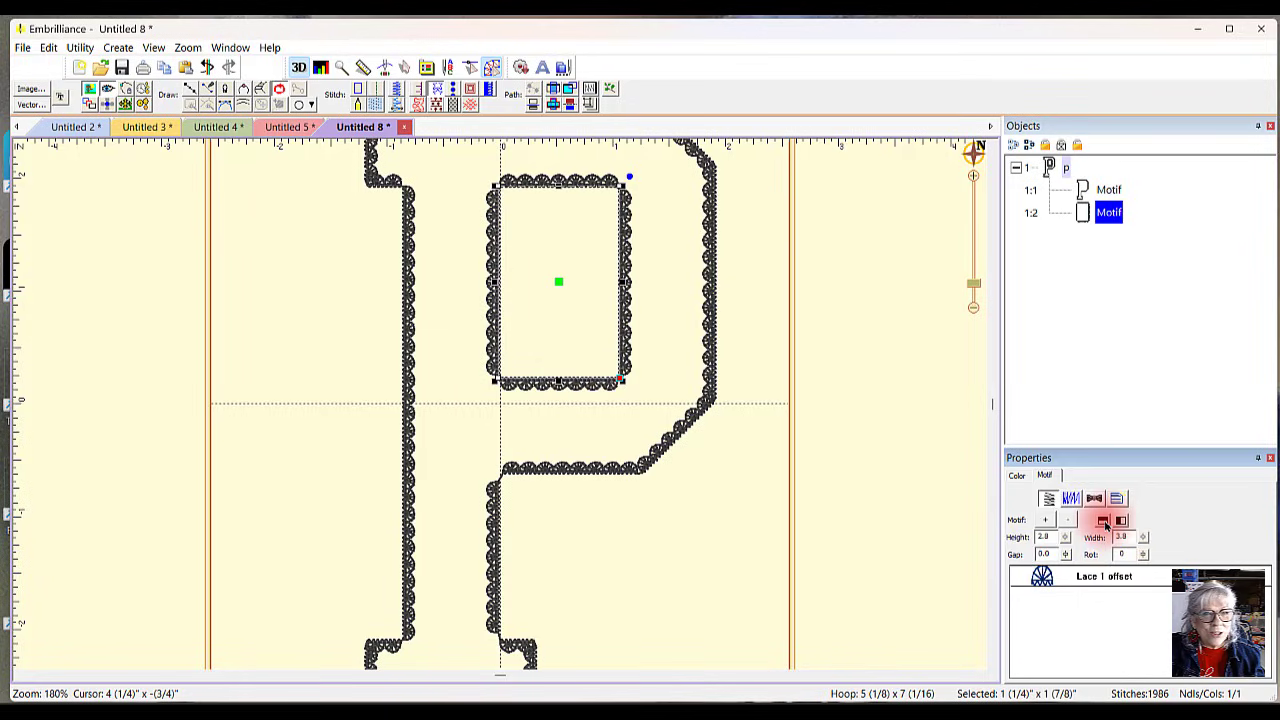